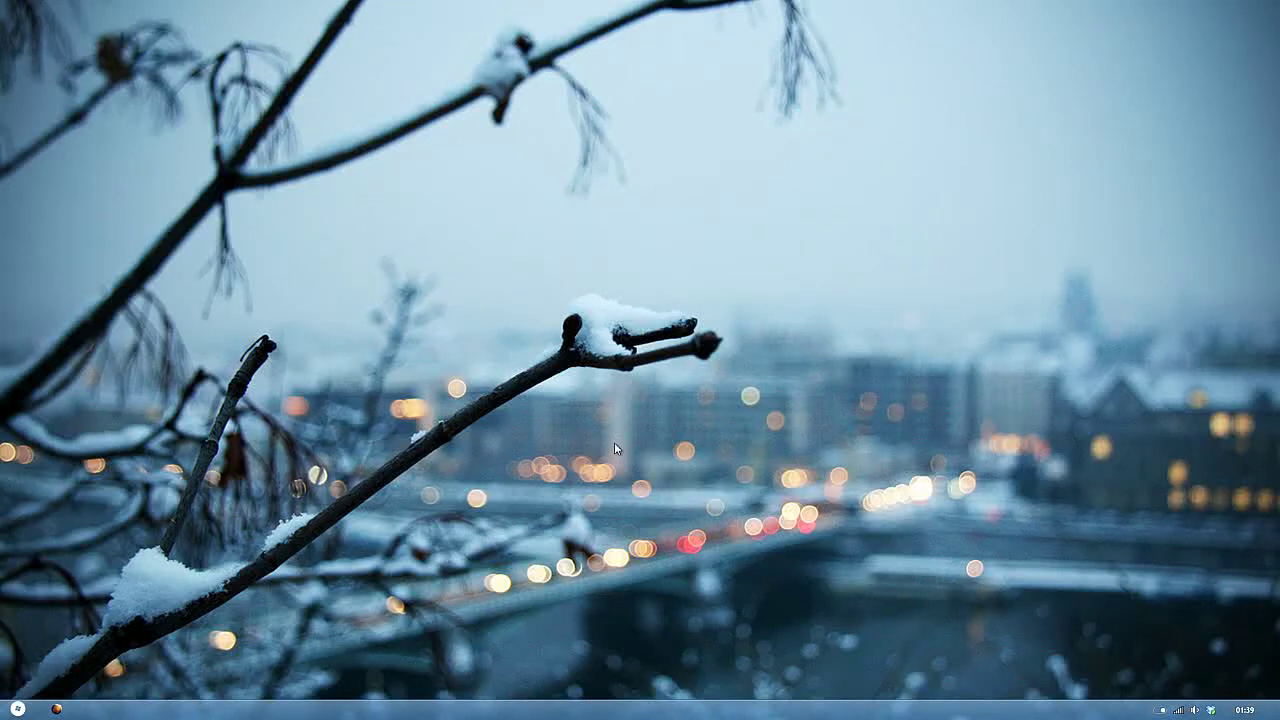
pyautogui.click(17, 709)
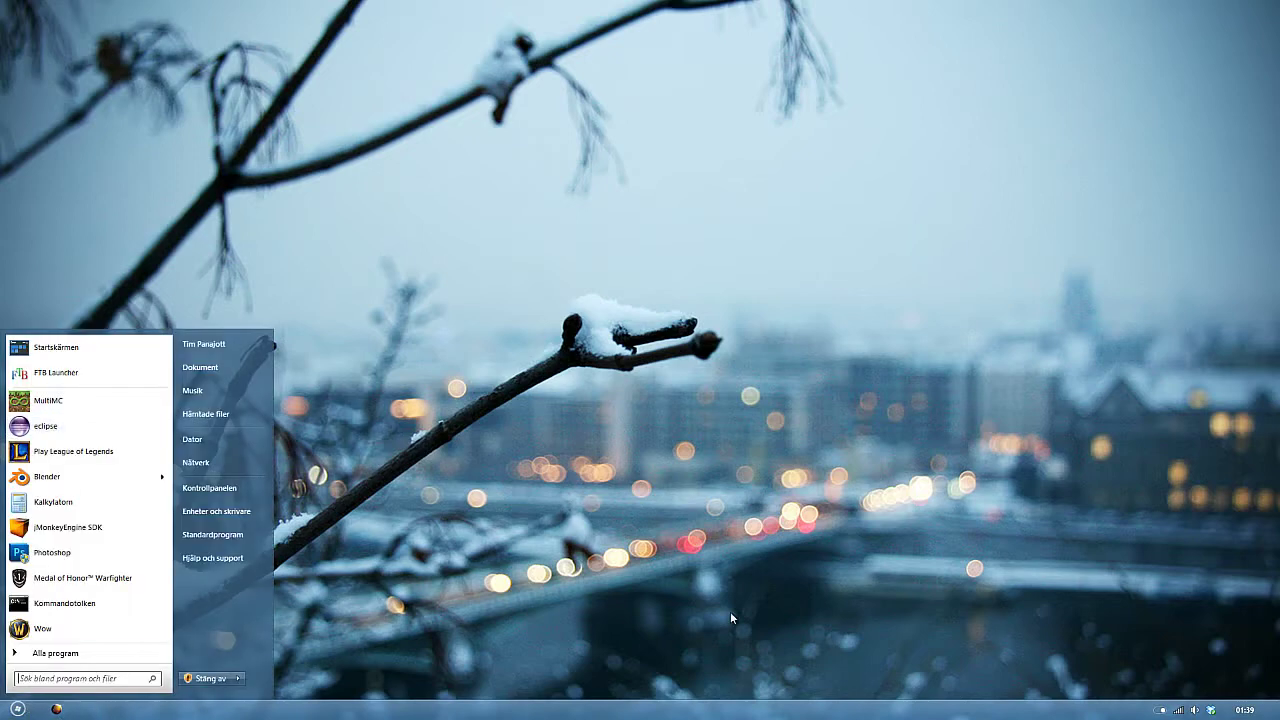
pyautogui.write('FIREFOX')
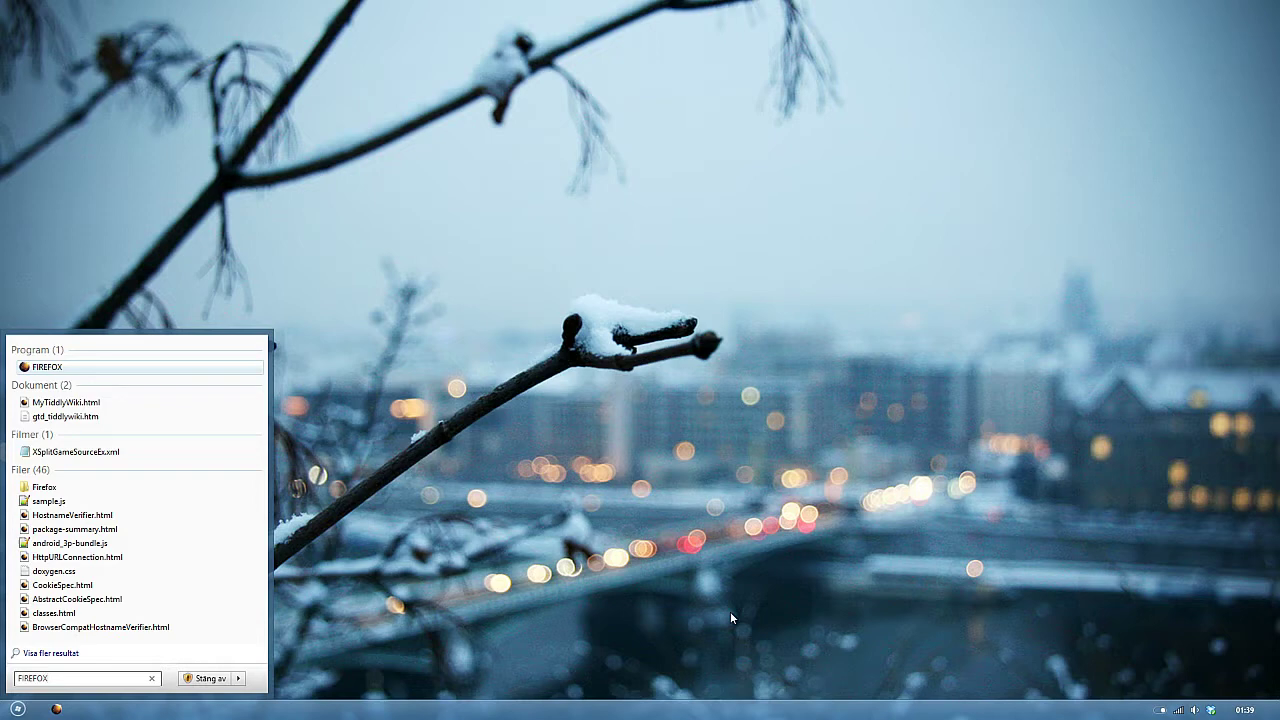
pyautogui.press('Escape')
pyautogui.press('Escape')
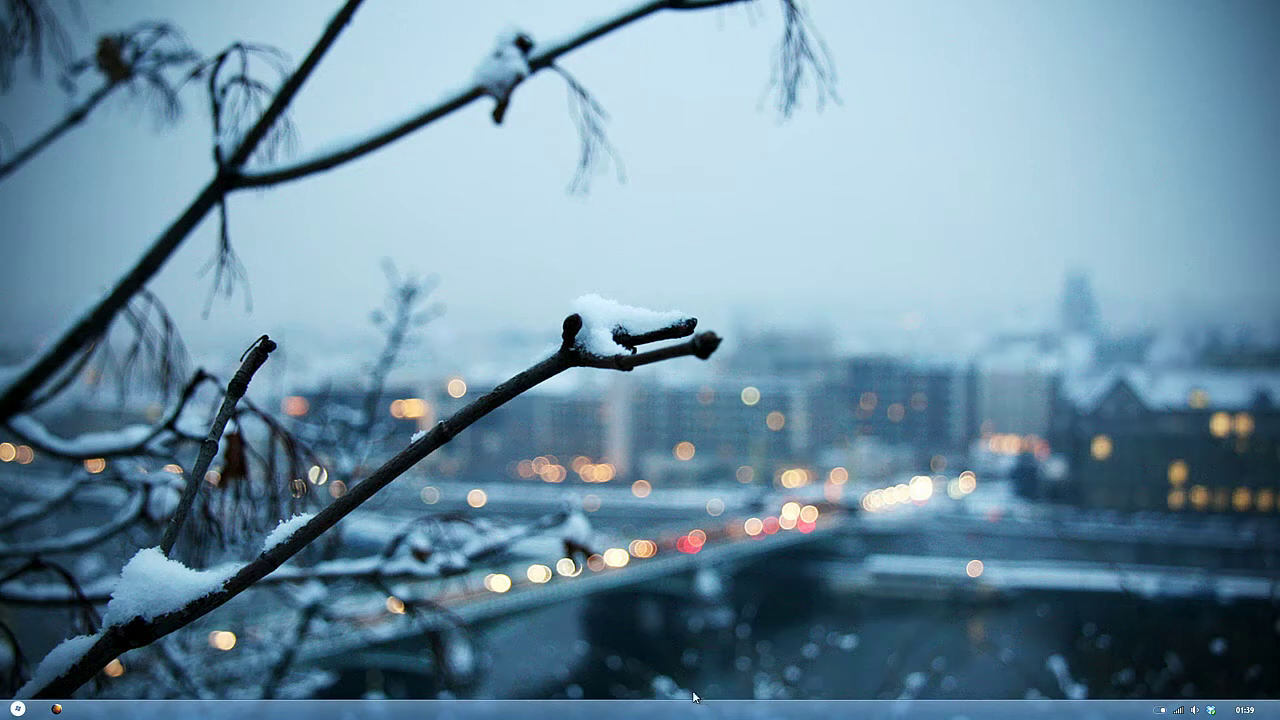
# Open the Firefox browser and search Google for "ultrauxthemepatcher".
pyautogui.click(57, 707)
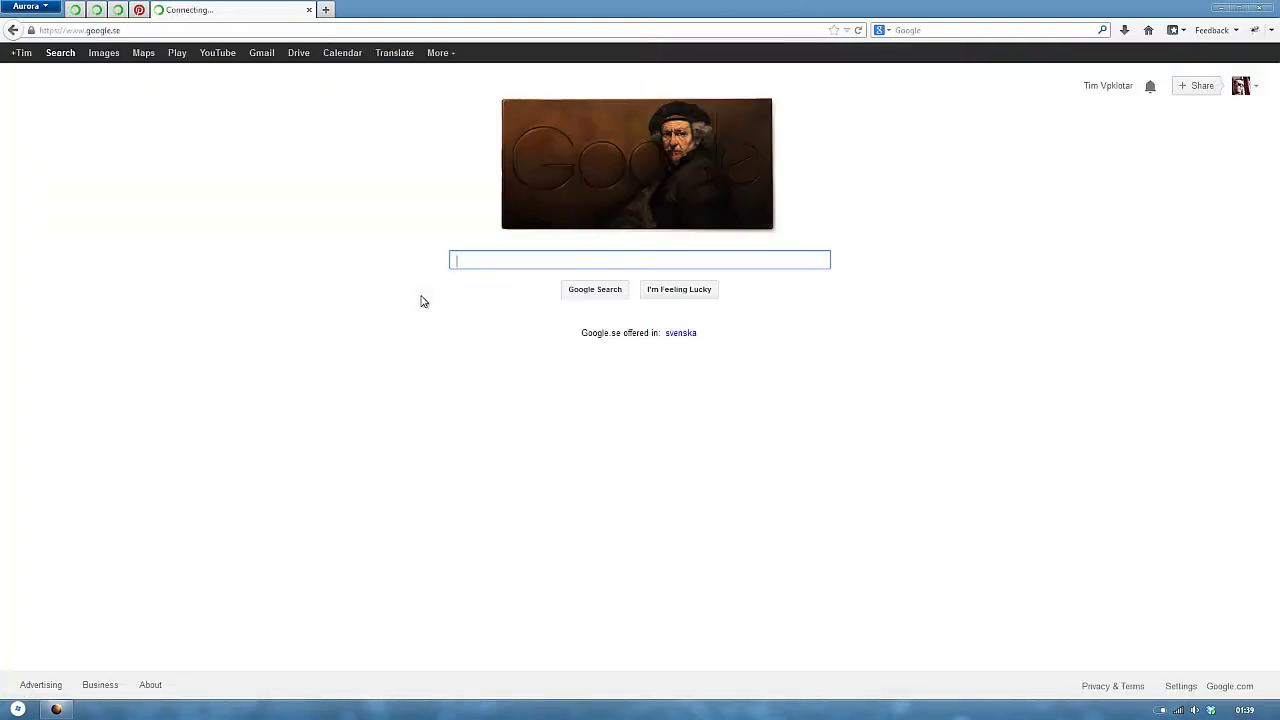
pyautogui.write('ultraux')
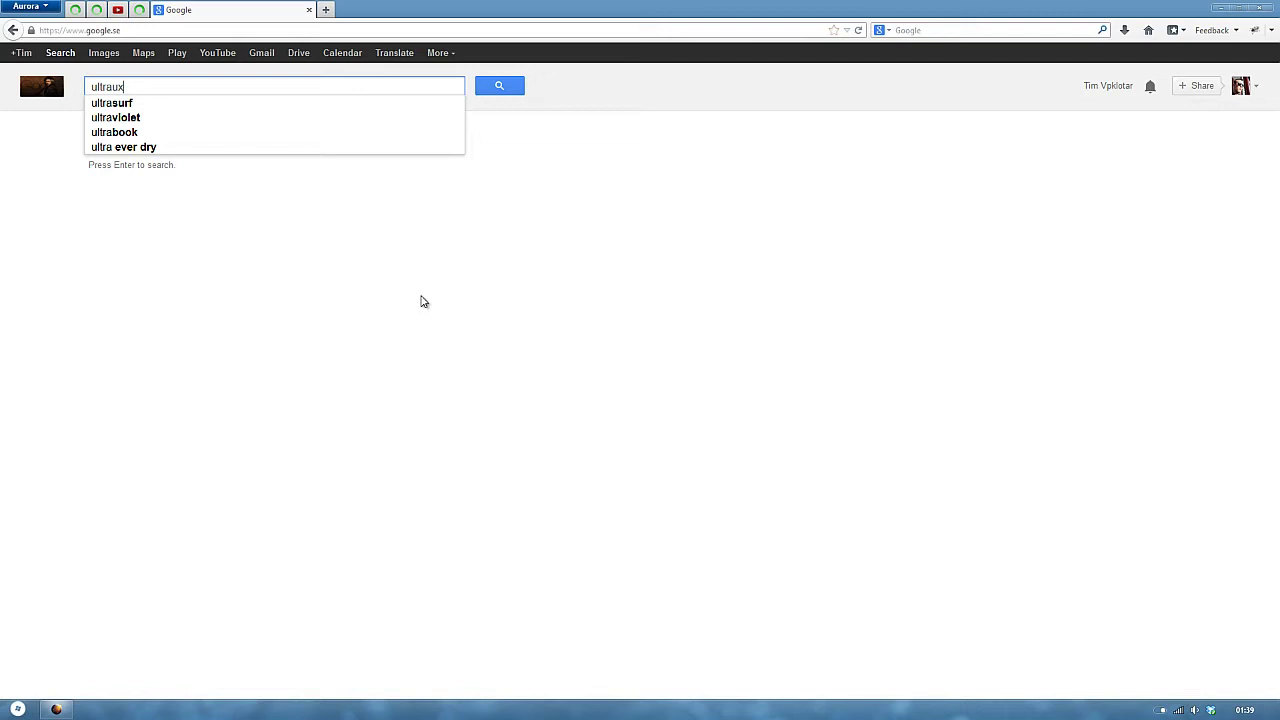
pyautogui.write('themepac')
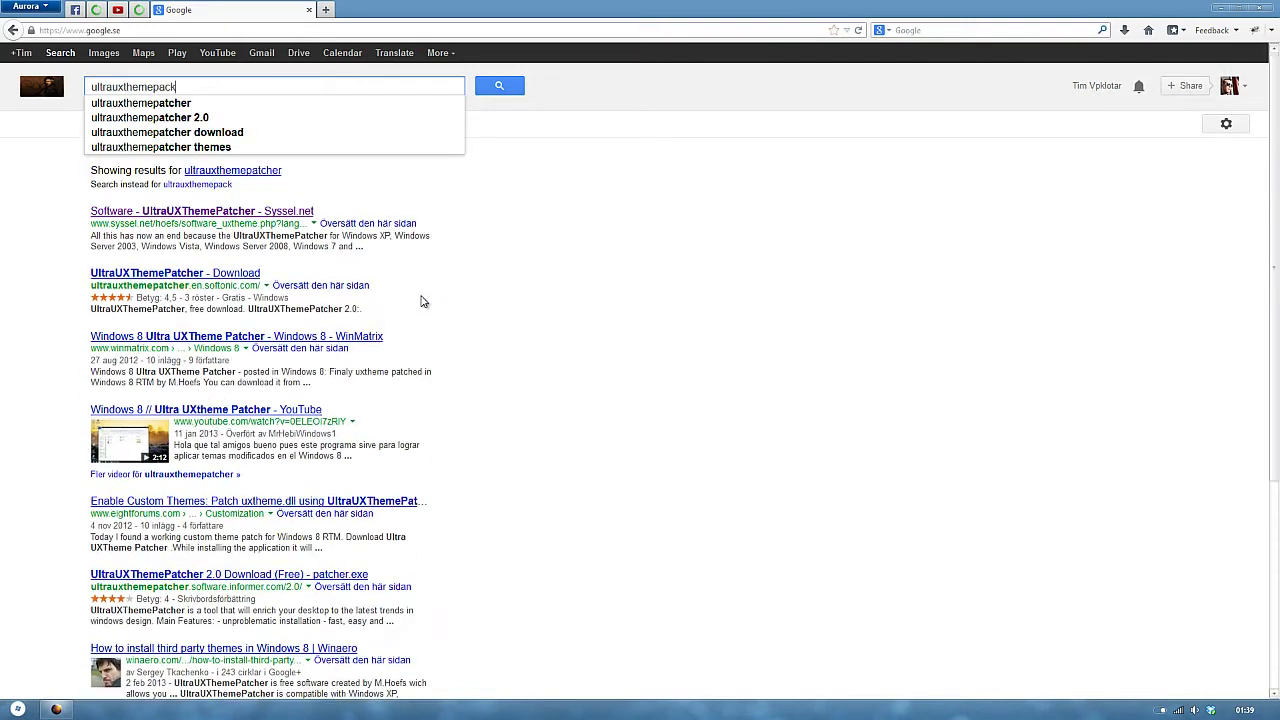
pyautogui.write('her')
pyautogui.press('Return')
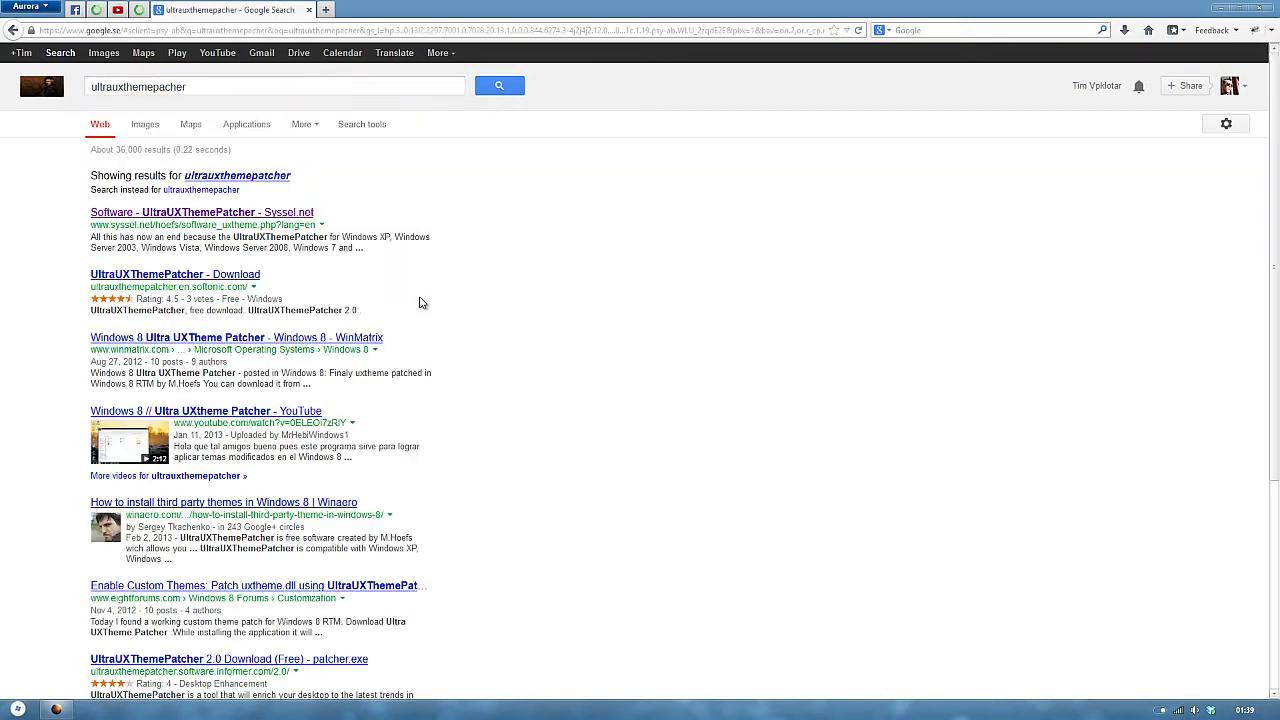
pyautogui.click(255, 177)
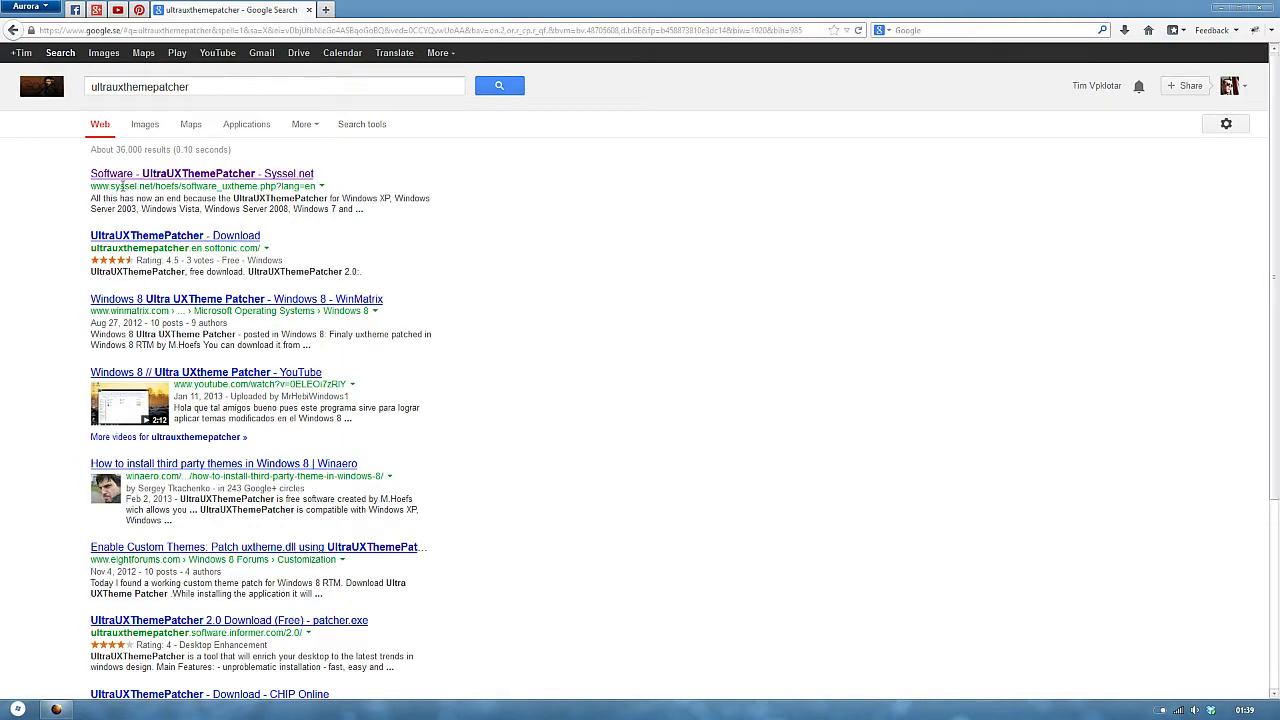
# Open the Syssel.net UltraUXThemePatcher page and download UltraUXThemePatcher.exe.
pyautogui.click(178, 175)
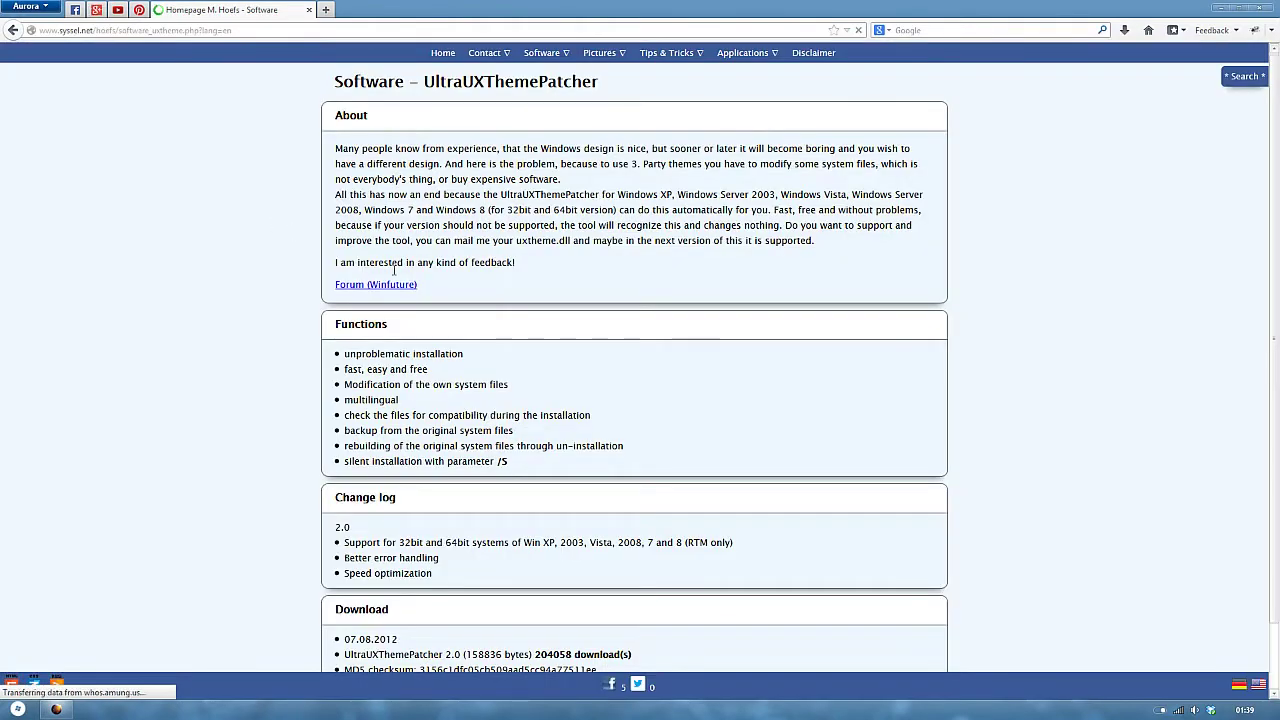
pyautogui.scroll(-2, 400, 278)
pyautogui.scroll(2, 400, 278)
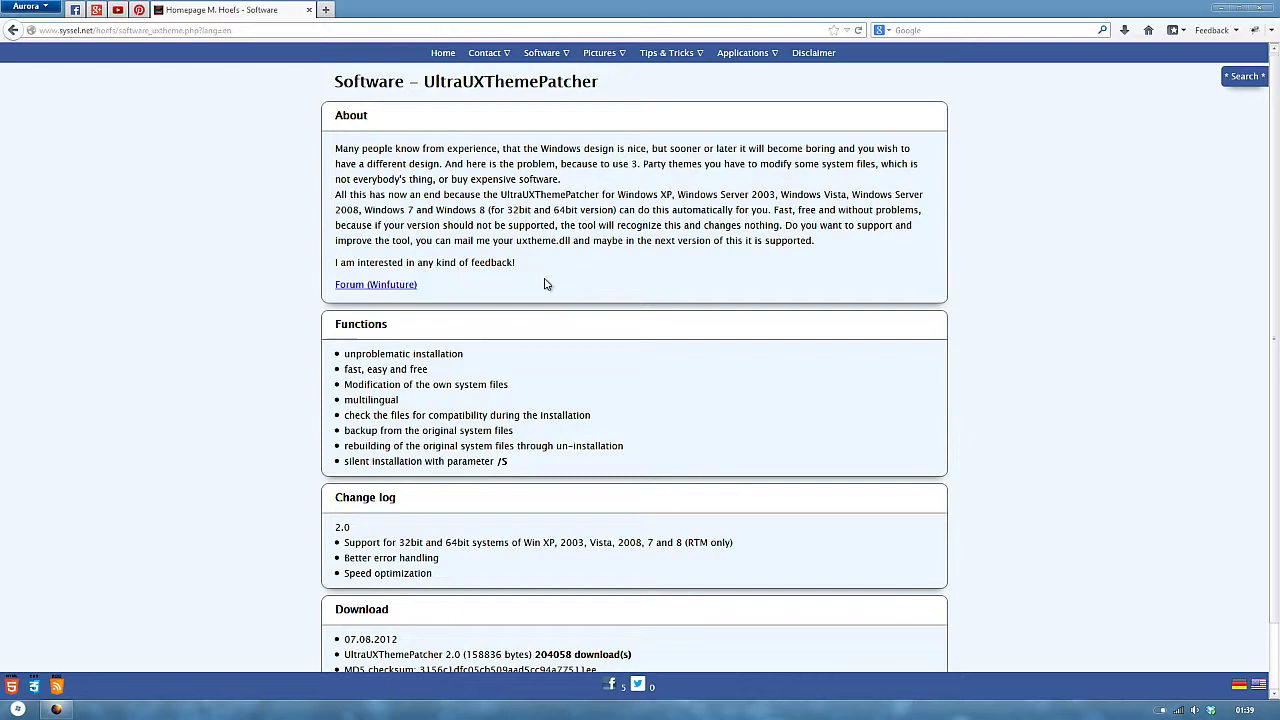
pyautogui.scroll(-1, 520, 320)
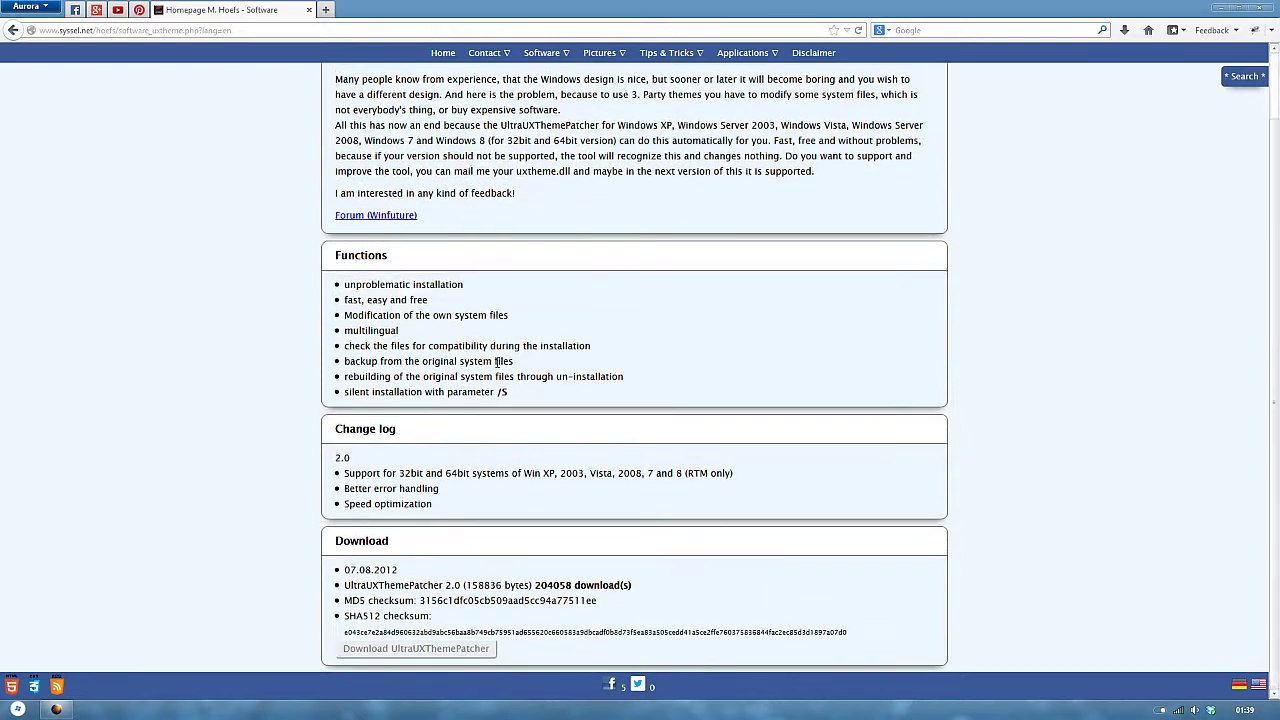
pyautogui.click(416, 648)
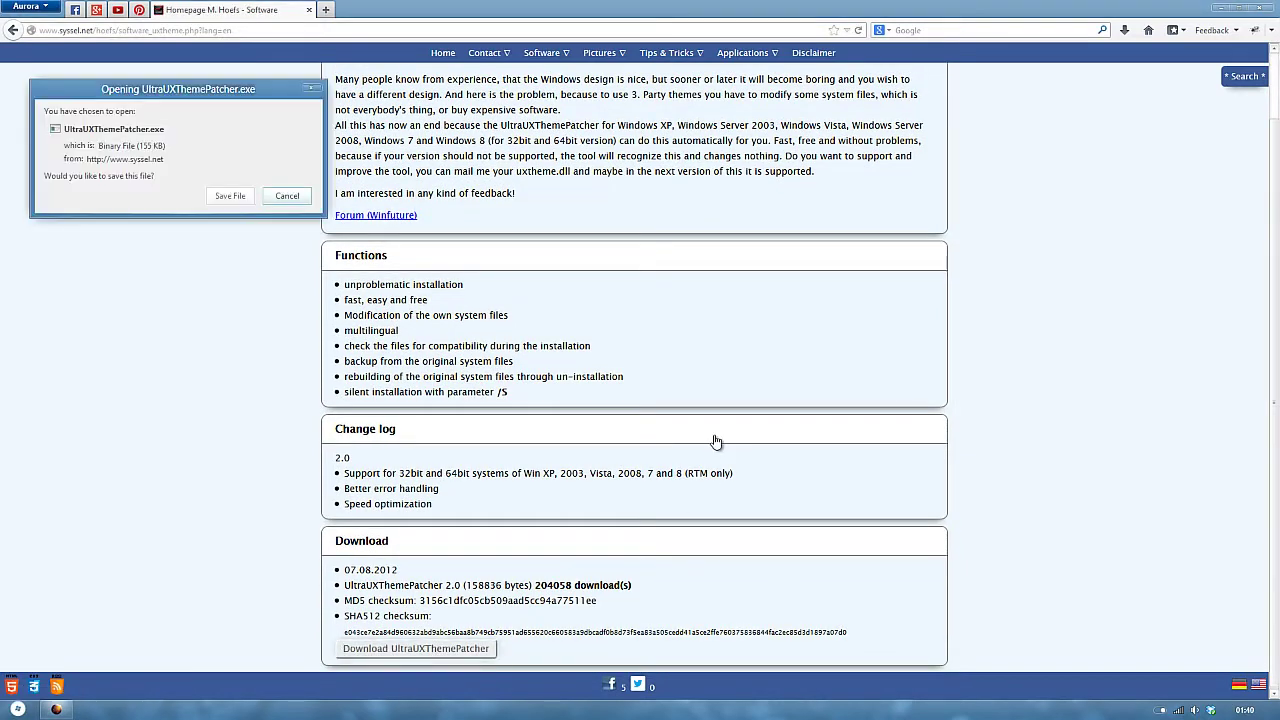
# Run the downloaded UltraUXThemePatcher installer, accepting the license terms and completing the setup wizard.
pyautogui.click(1124, 30)
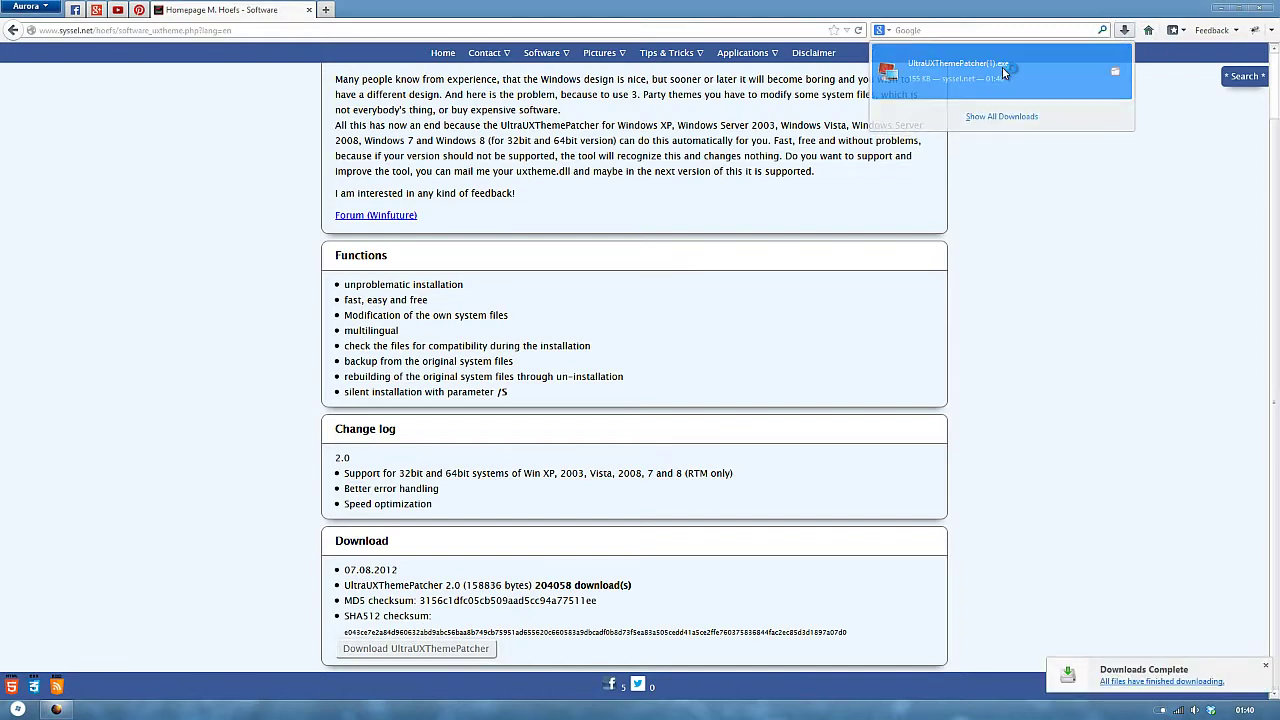
pyautogui.click(1002, 67)
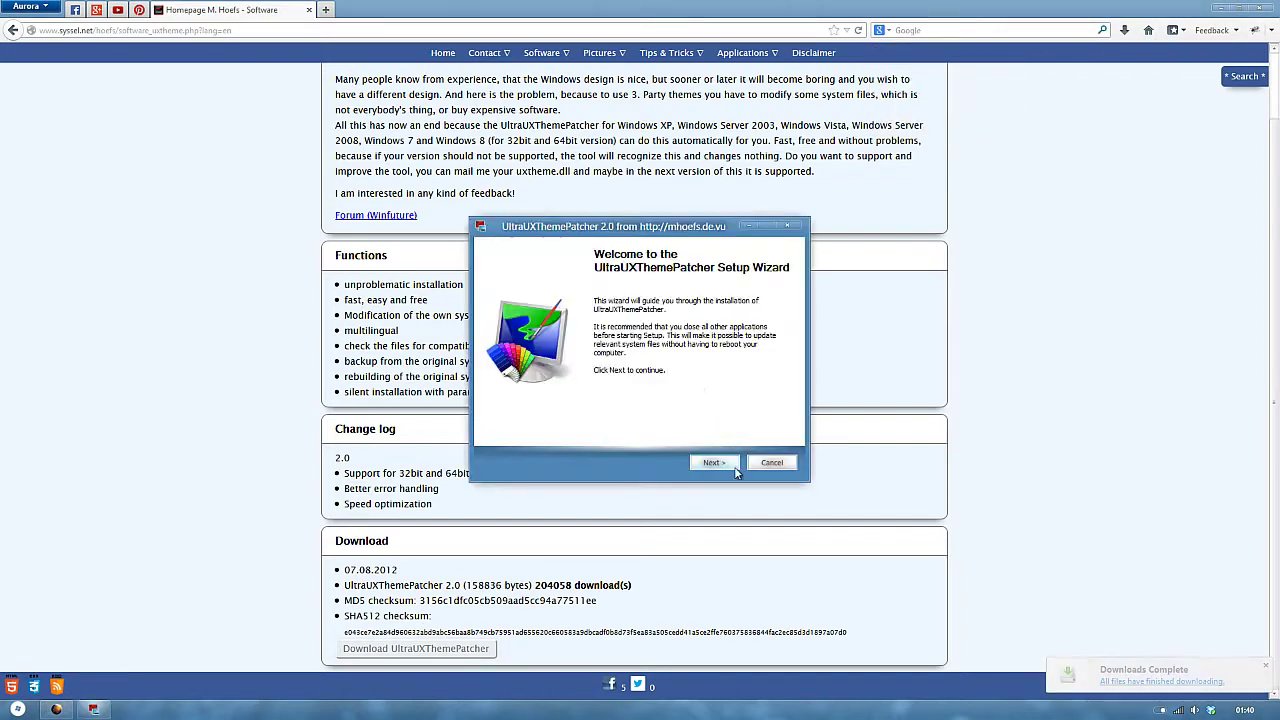
pyautogui.click(724, 464)
pyautogui.click(607, 435)
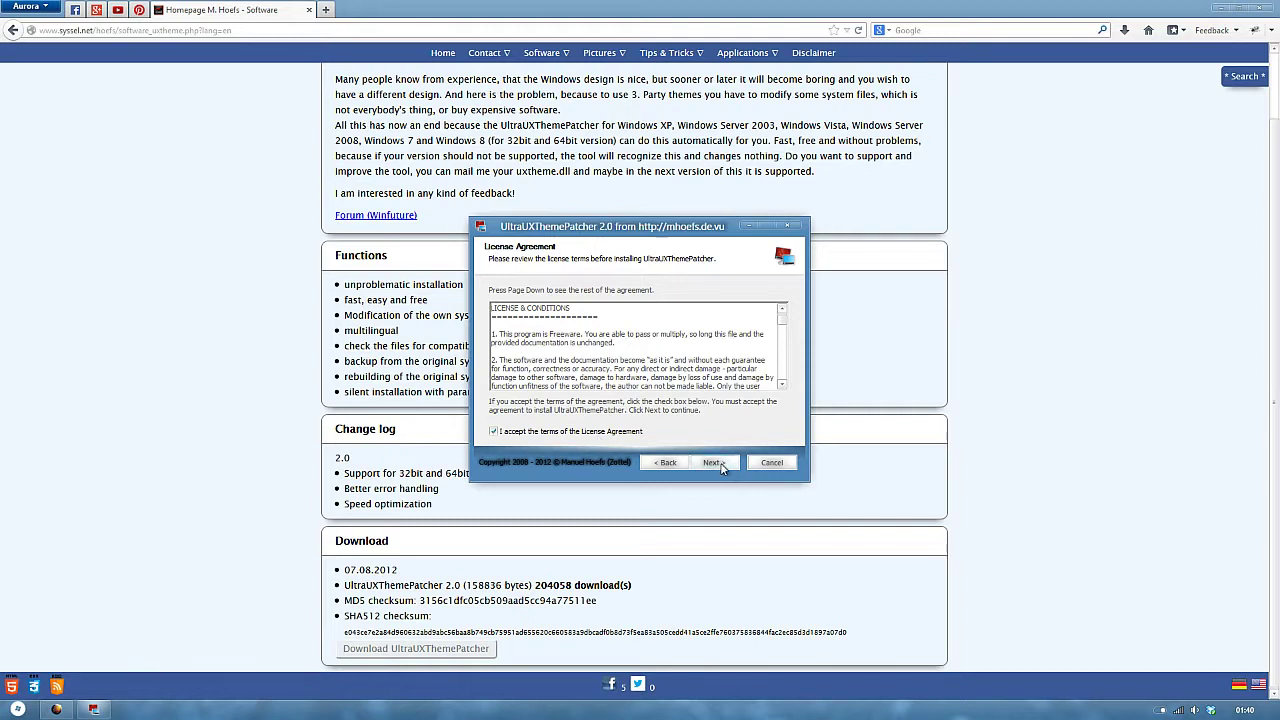
pyautogui.click(720, 464)
pyautogui.click(716, 463)
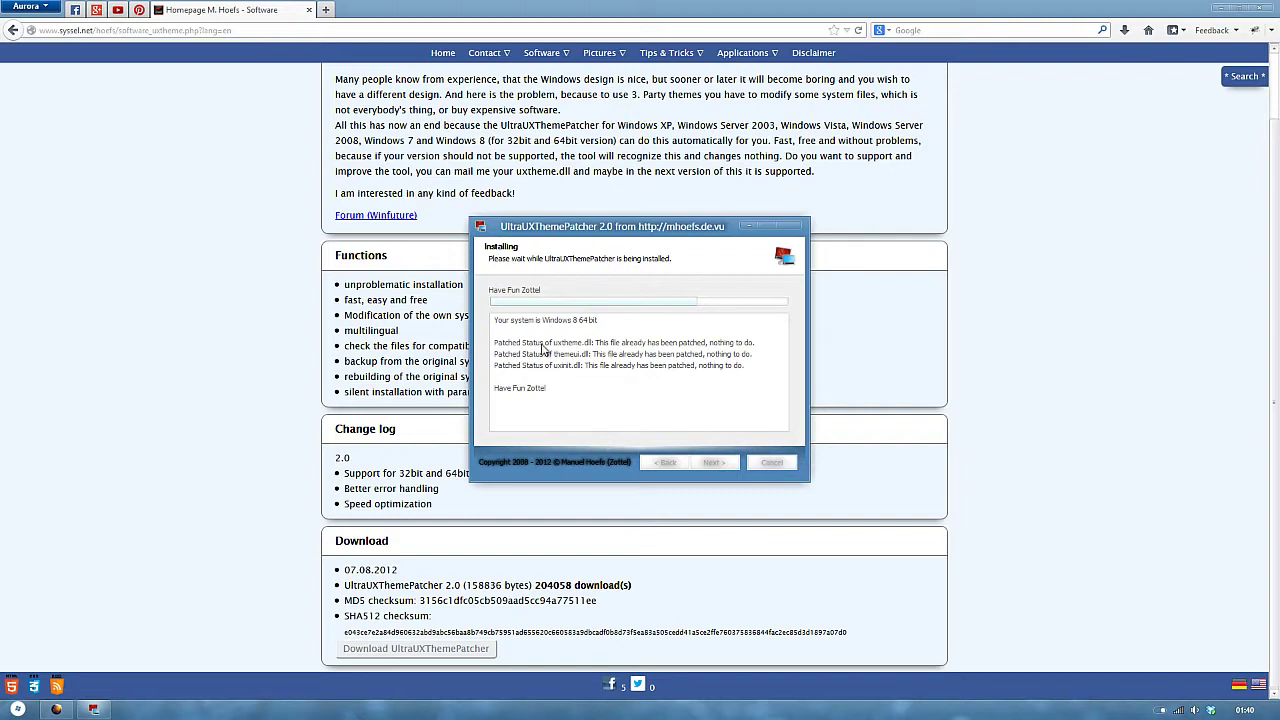
pyautogui.click(714, 462)
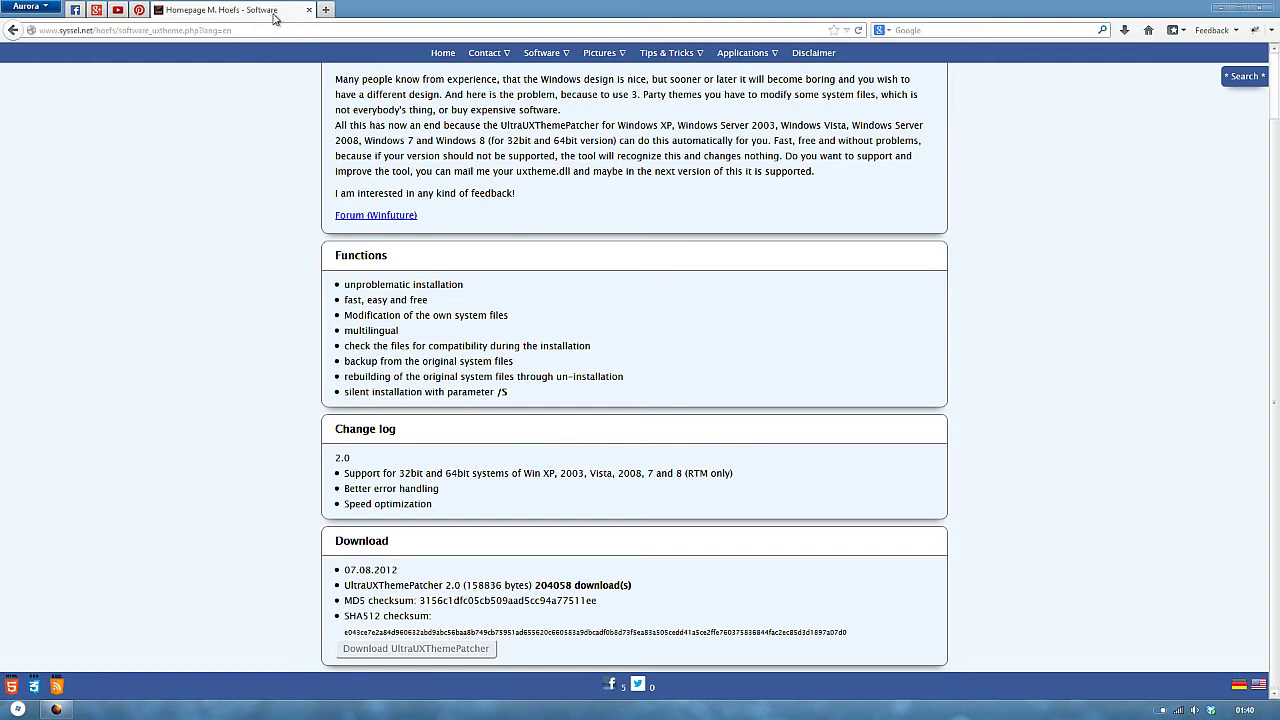
# Go to deviantart.com in the current browser tab.
pyautogui.click(769, 28)
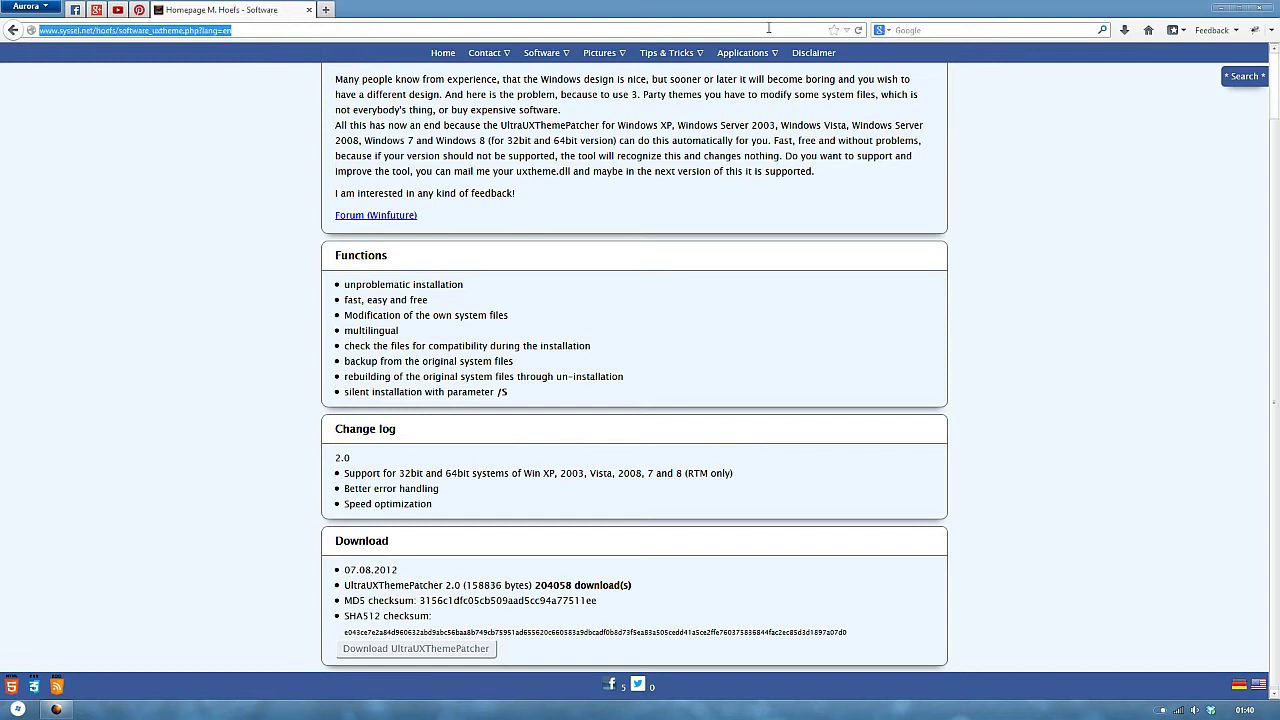
pyautogui.write('deviantart.com')
pyautogui.press('Return')
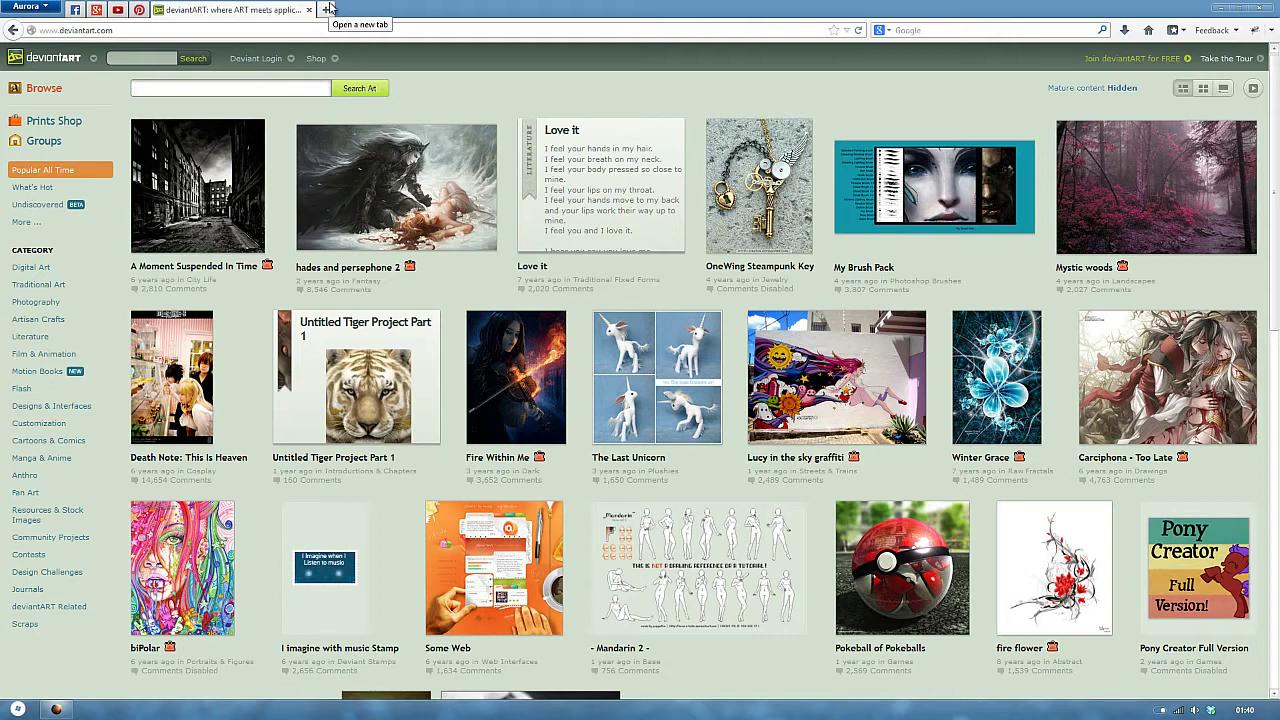
# Search for "start is back" in a new tab, and view the StartIsBack site's download page before closing the tab.
pyautogui.click(327, 9)
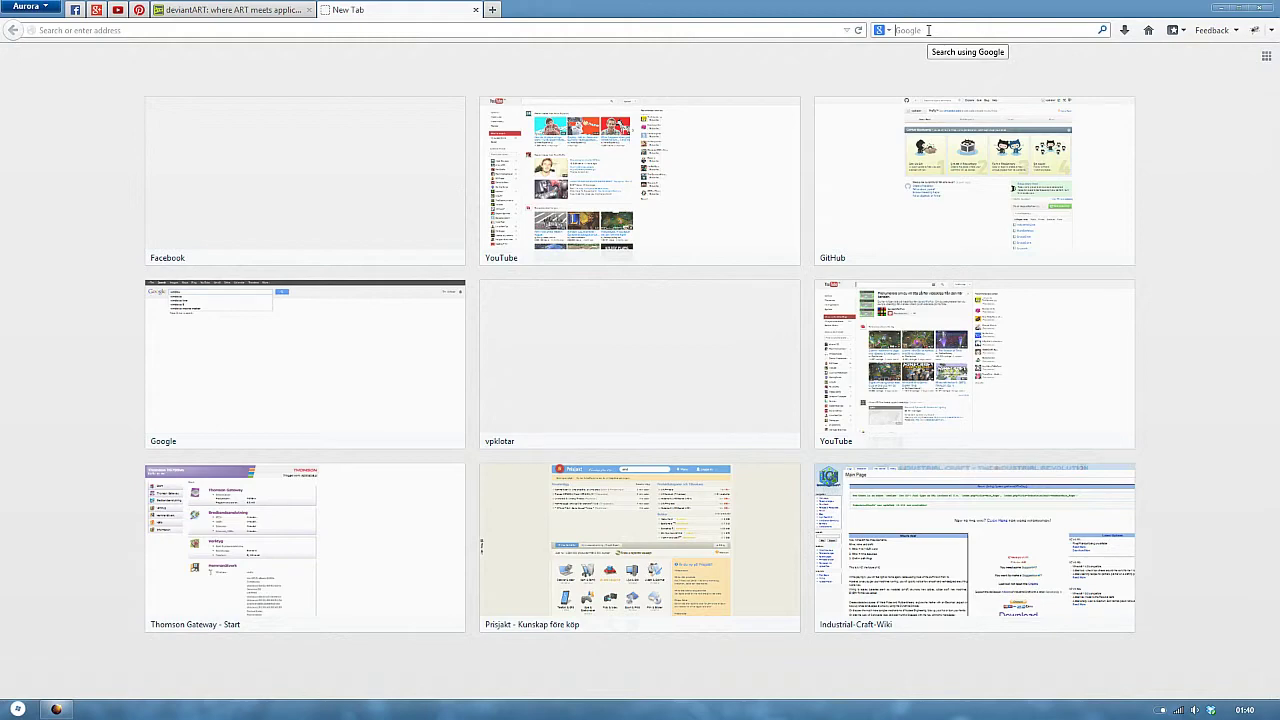
pyautogui.write('start is back')
pyautogui.press('Return')
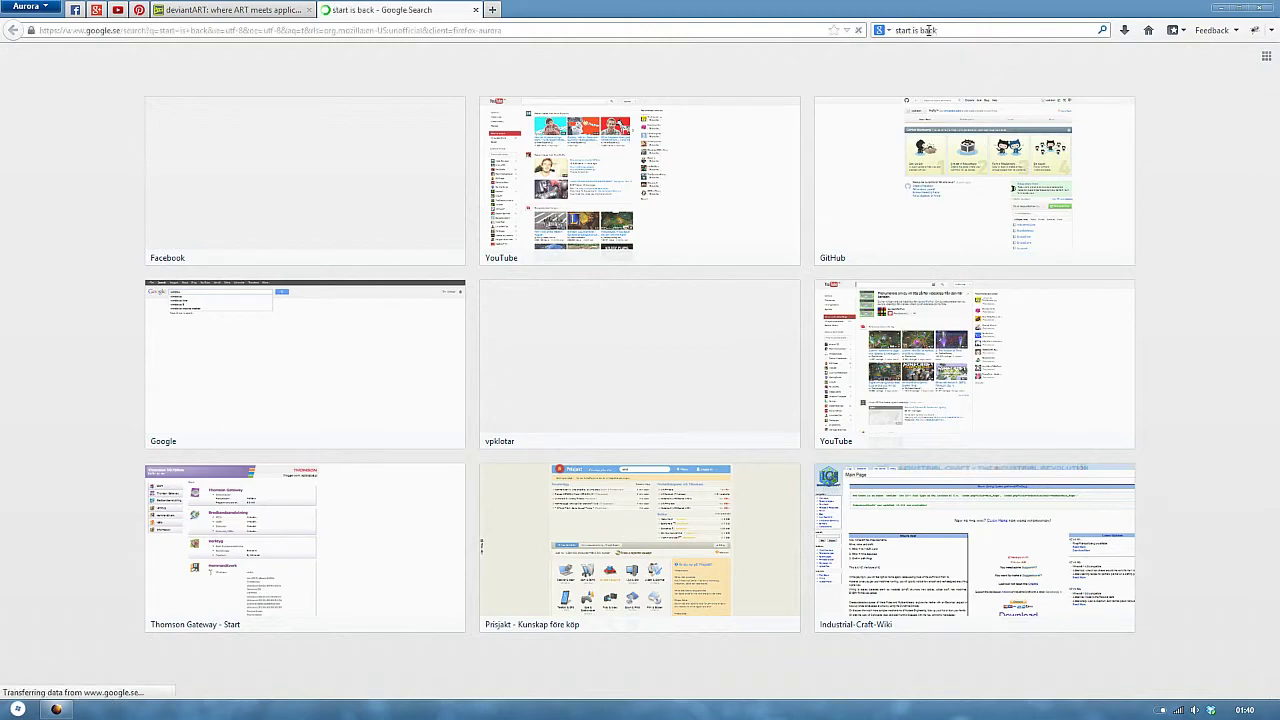
pyautogui.click(17, 709)
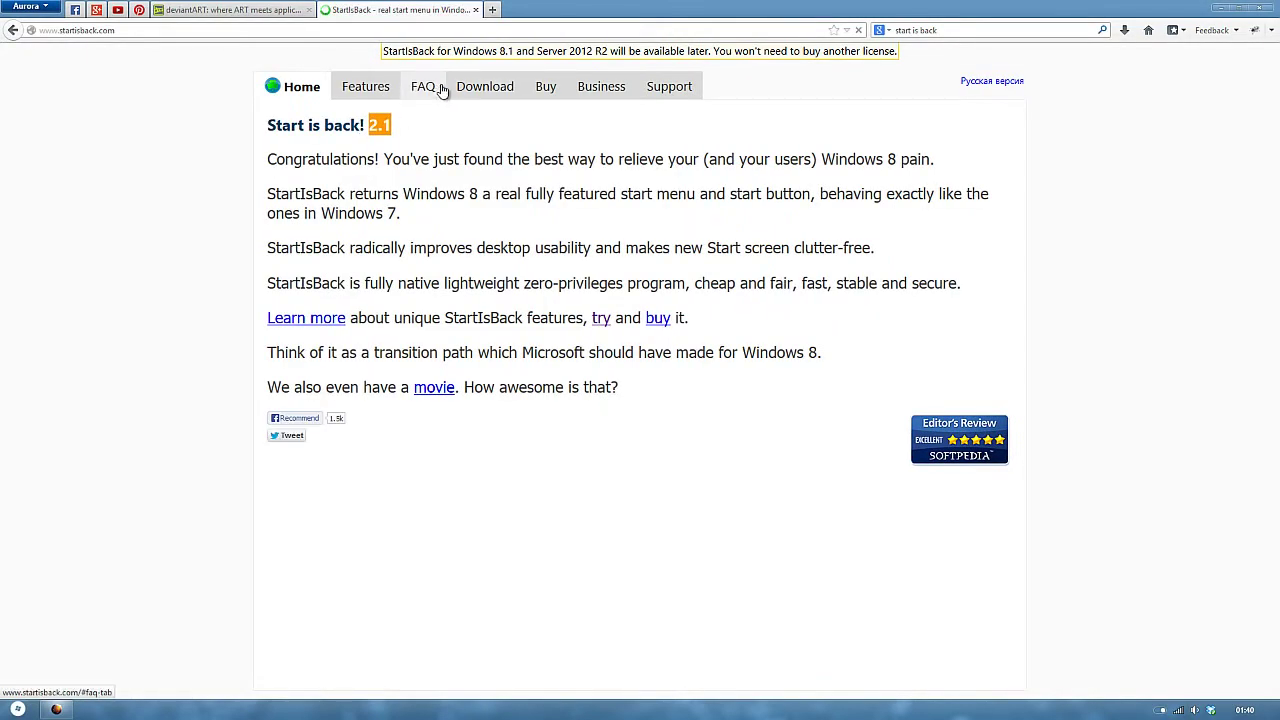
pyautogui.click(472, 88)
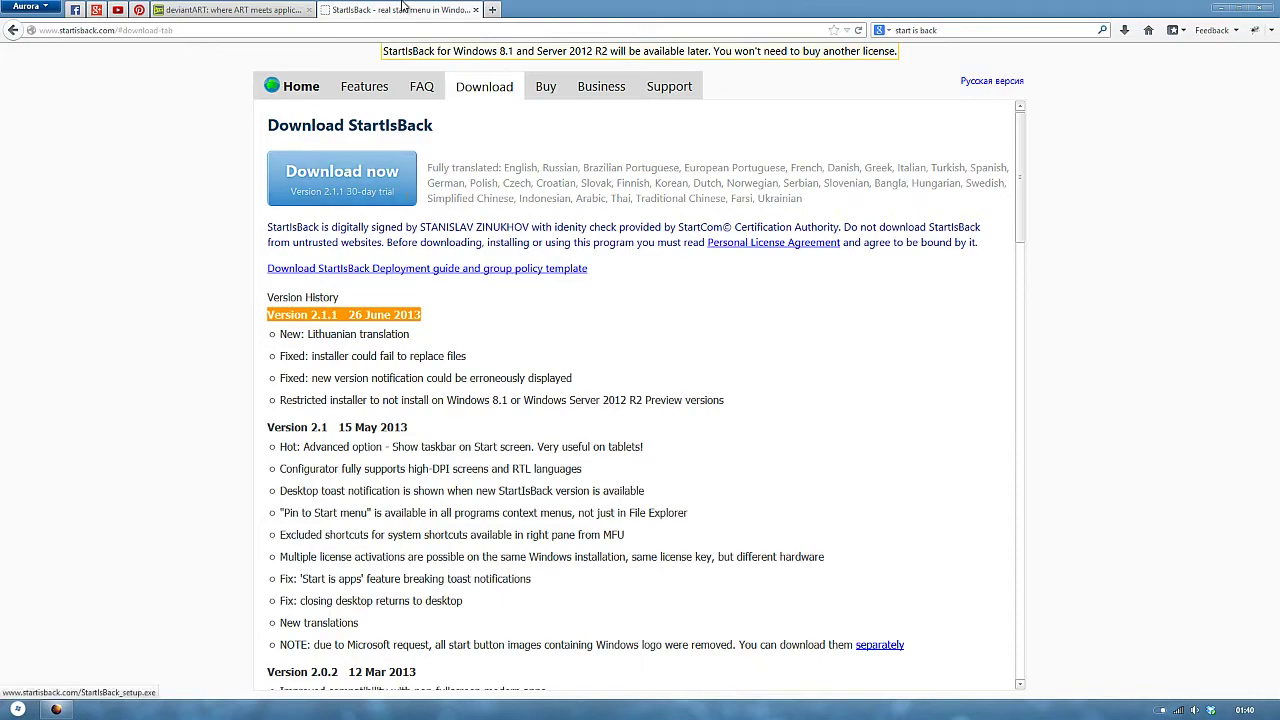
pyautogui.middleClick(403, 8)
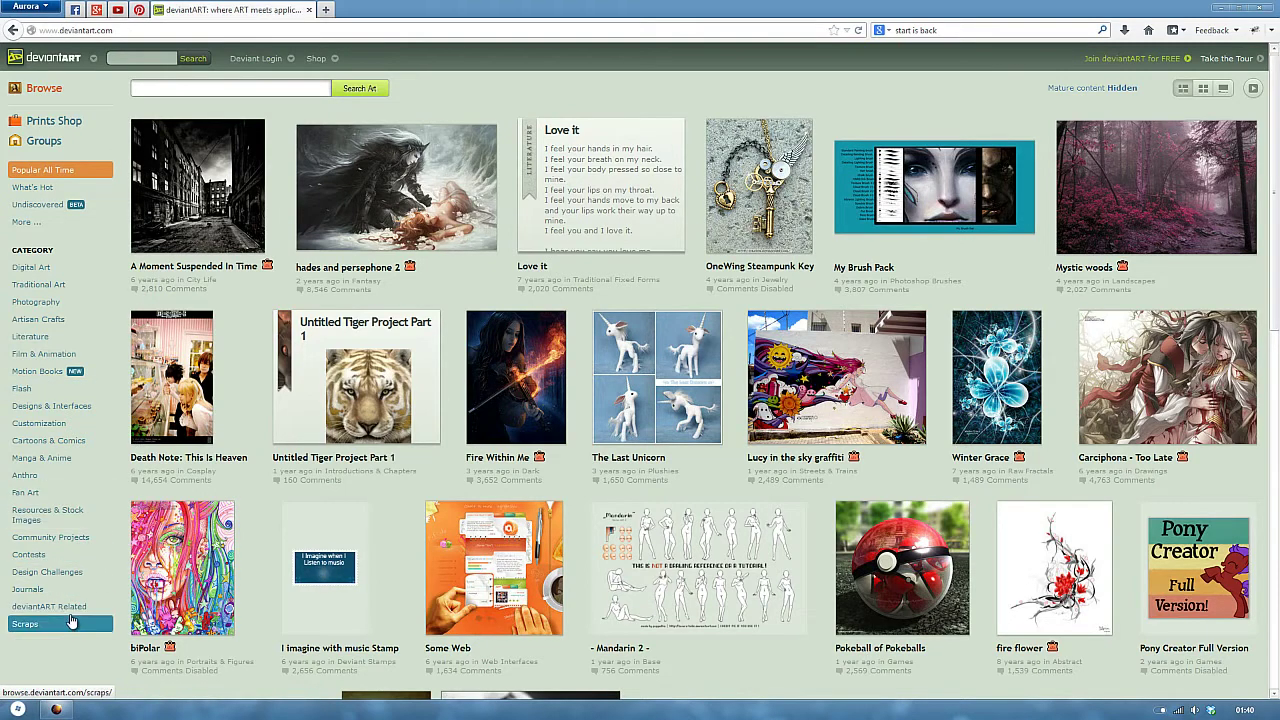
# Browse deviantART to the Visual Styles 8 category under Customization, Skins & Themes, Windows 8 Utilities.
pyautogui.click(89, 424)
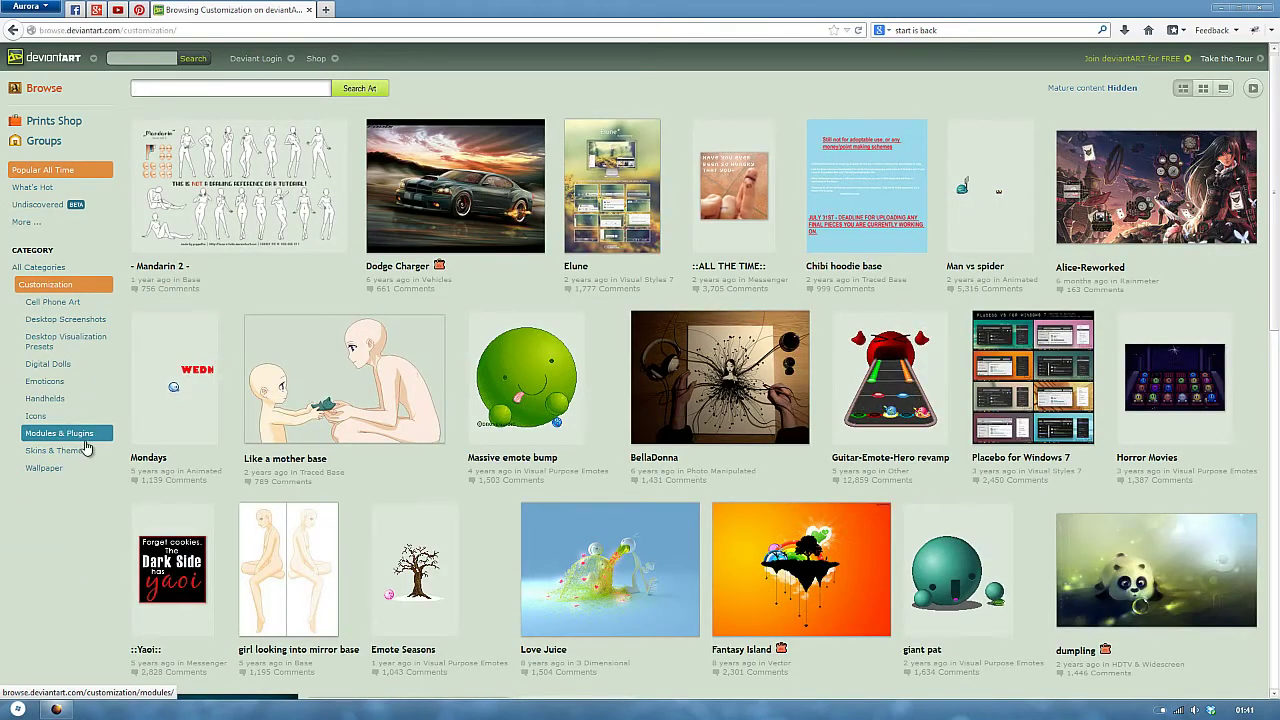
pyautogui.click(85, 451)
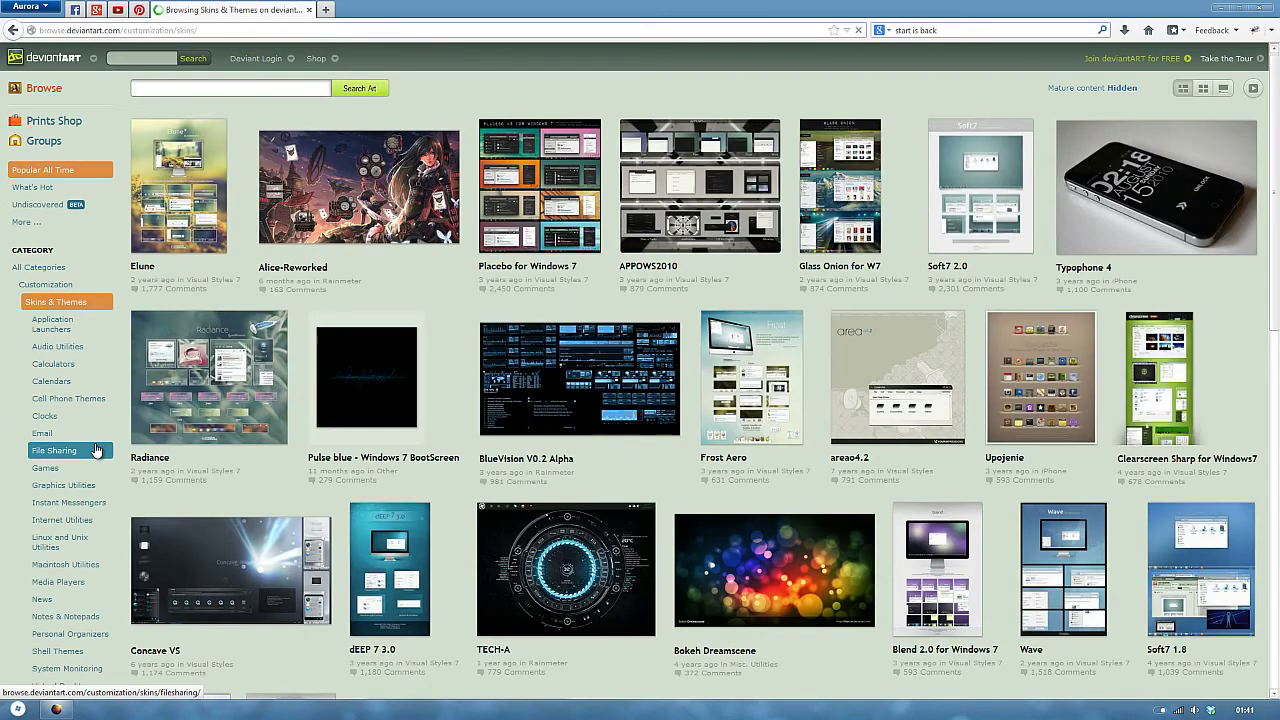
pyautogui.scroll(-2, 94, 450)
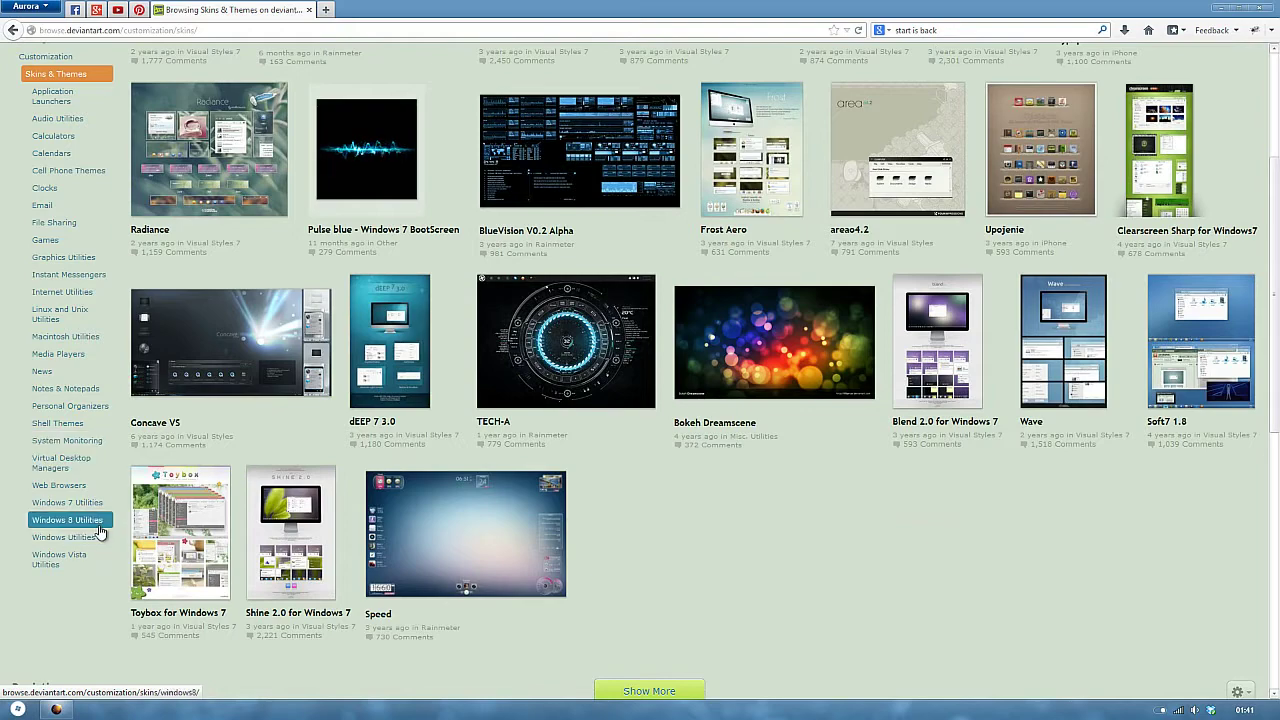
pyautogui.click(100, 522)
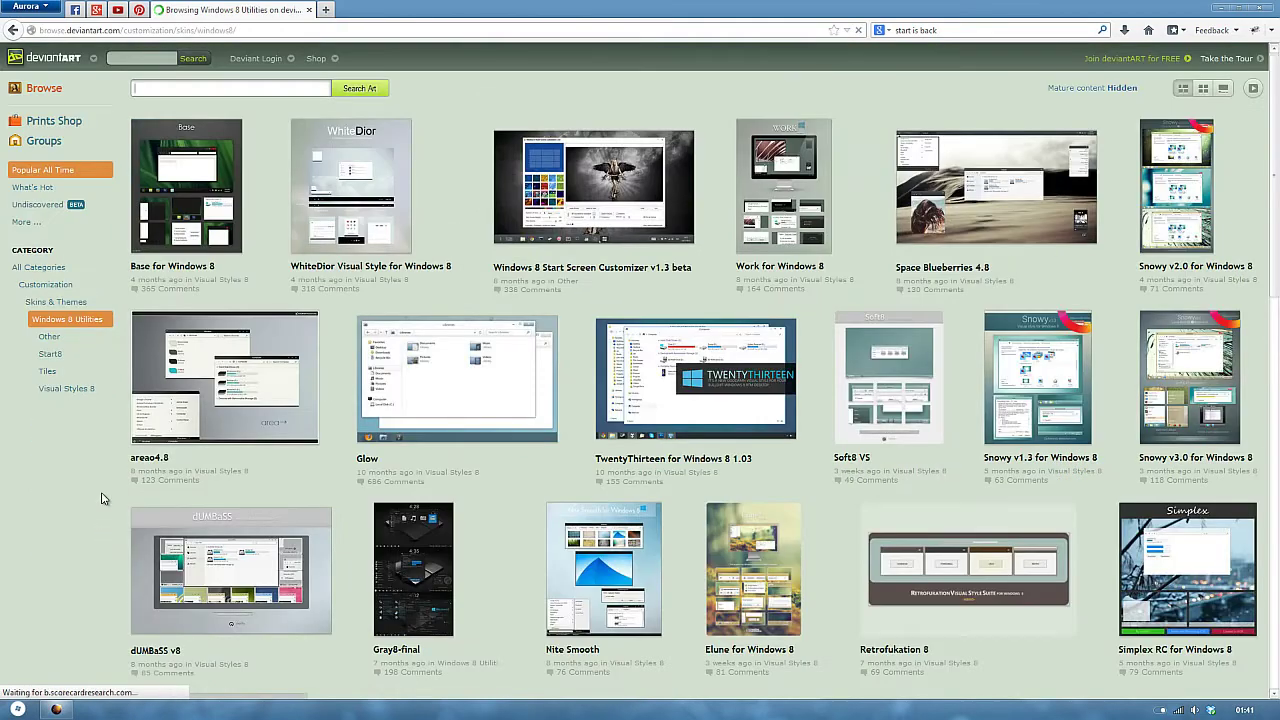
pyautogui.click(91, 396)
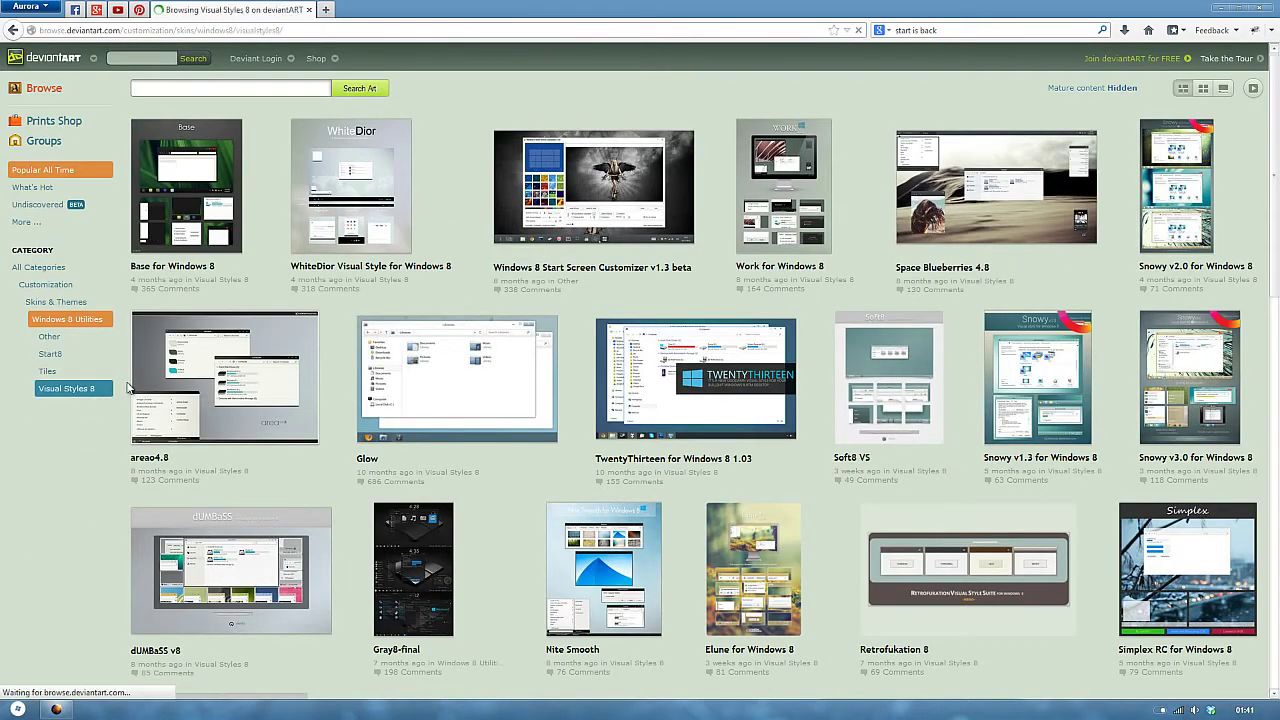
# Look through the Visual Styles 8 themes and view the Metro+ Luna page in a separate tab, closing it when done.
pyautogui.scroll(-7, 820, 220)
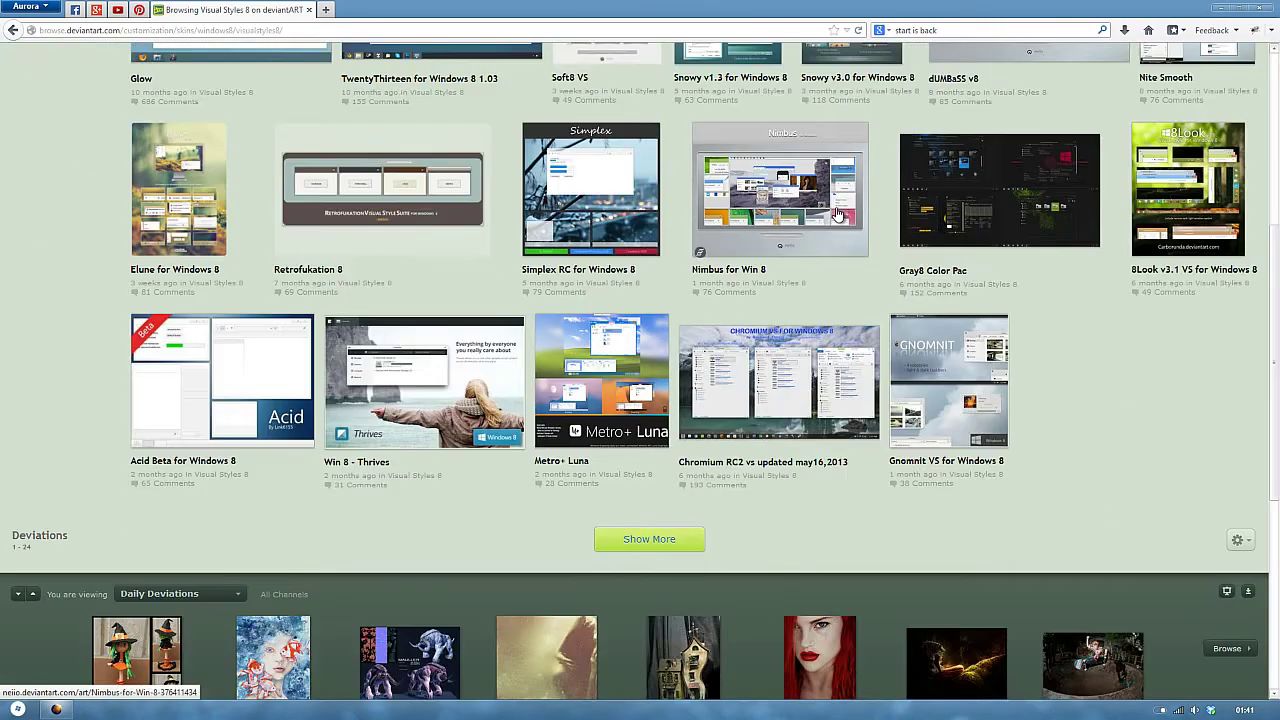
pyautogui.scroll(3, 838, 213)
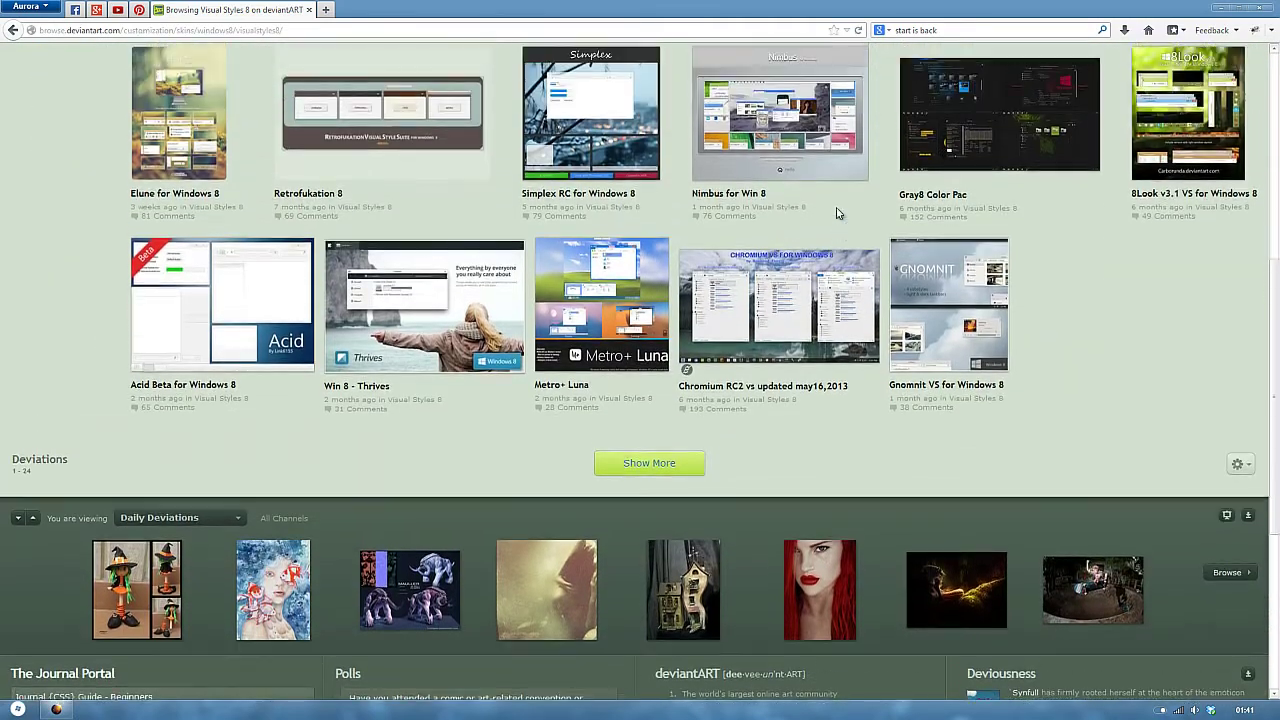
pyautogui.middleClick(594, 300)
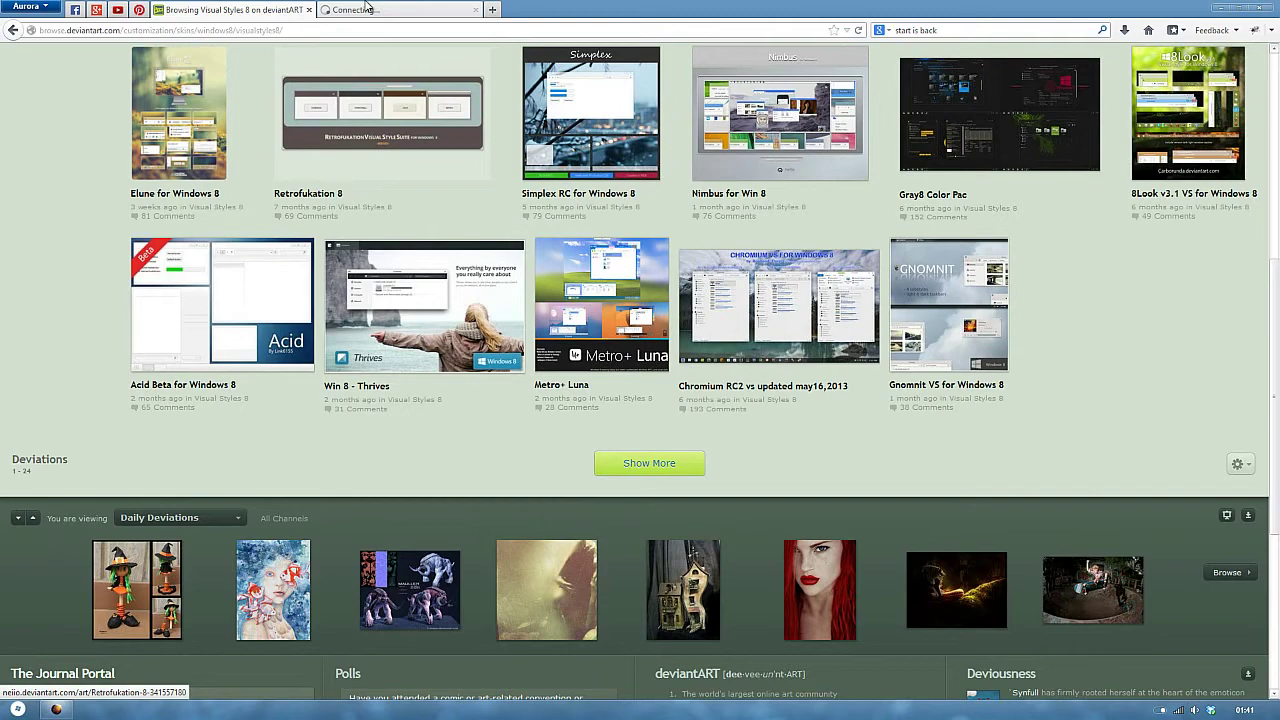
pyautogui.click(366, 9)
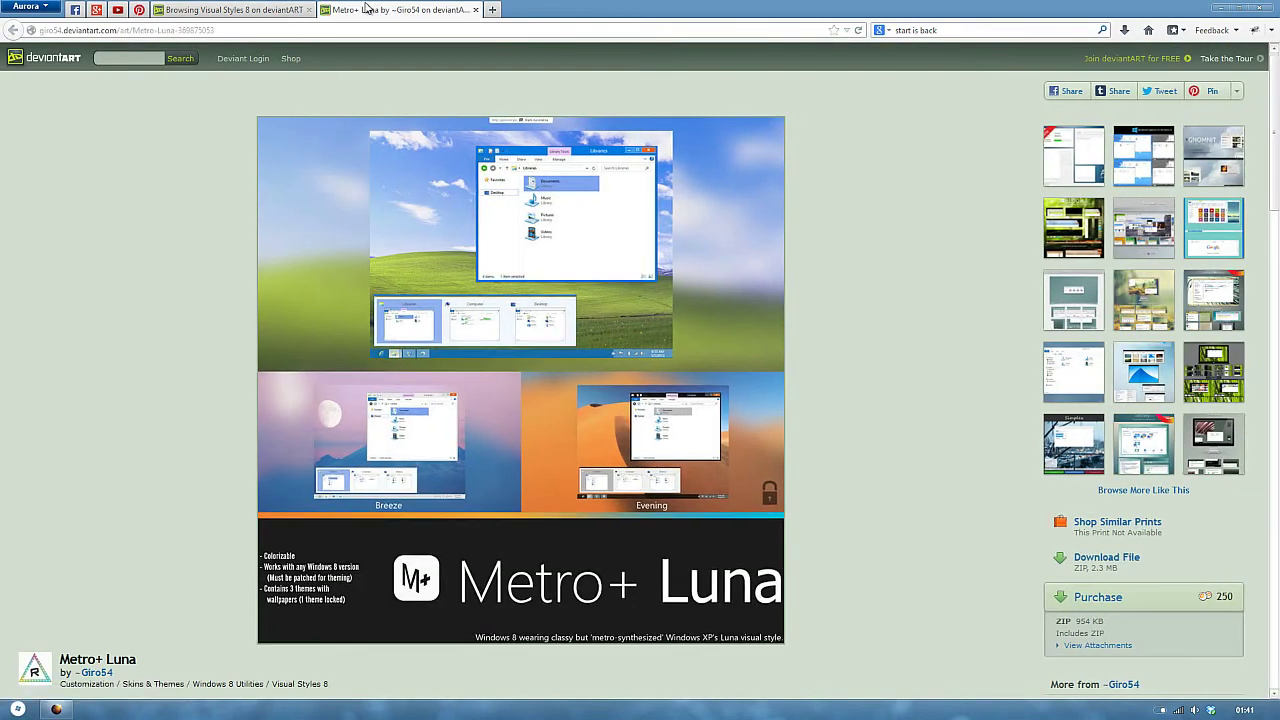
pyautogui.middleClick(366, 9)
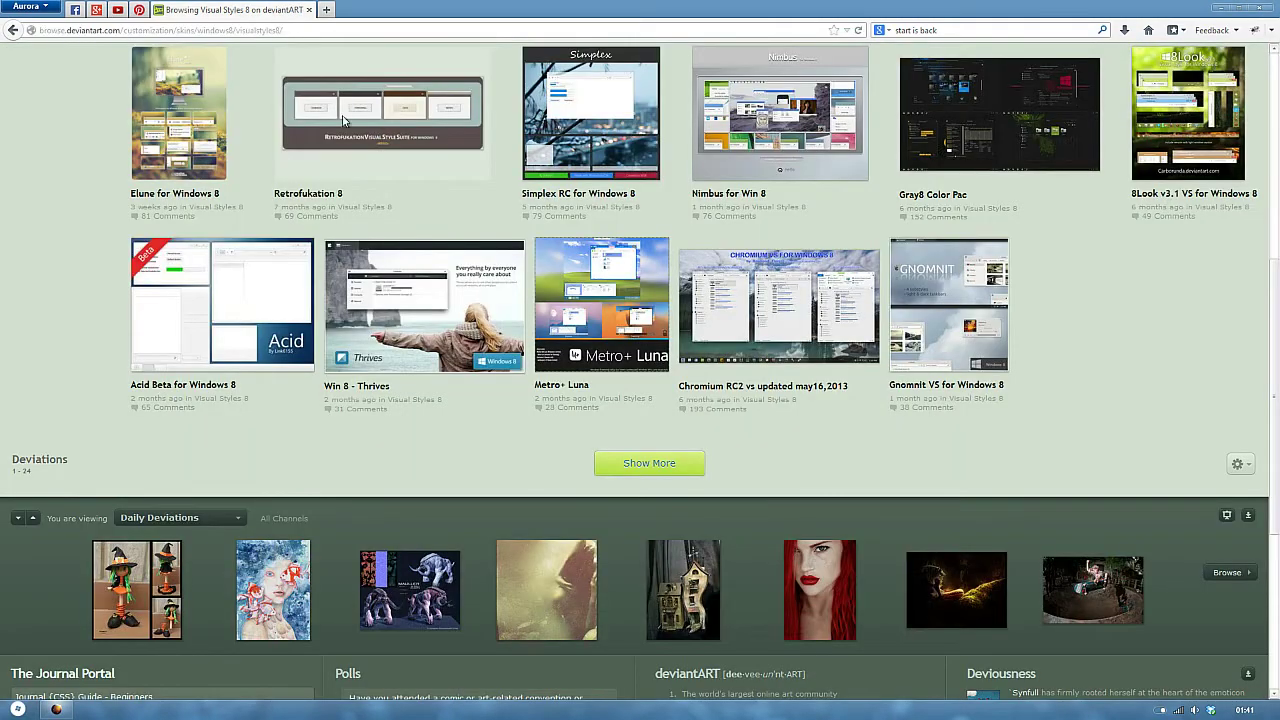
# Open the Acid Beta for Windows 8 theme page in a new tab and switch to it.
pyautogui.middleClick(260, 297)
pyautogui.click(379, 8)
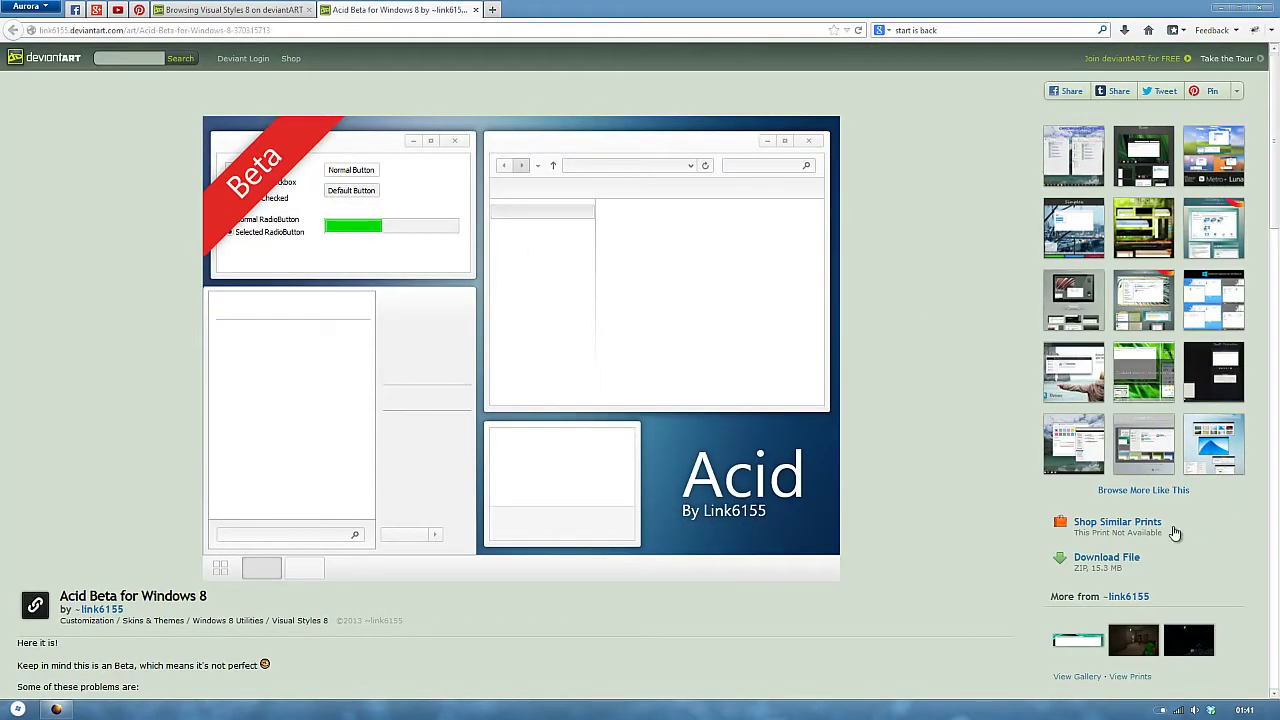
# Download the Acid Beta for Windows 8 ZIP, opening it with 7-Zip File Manager, and close the theme page's tab.
pyautogui.click(1125, 566)
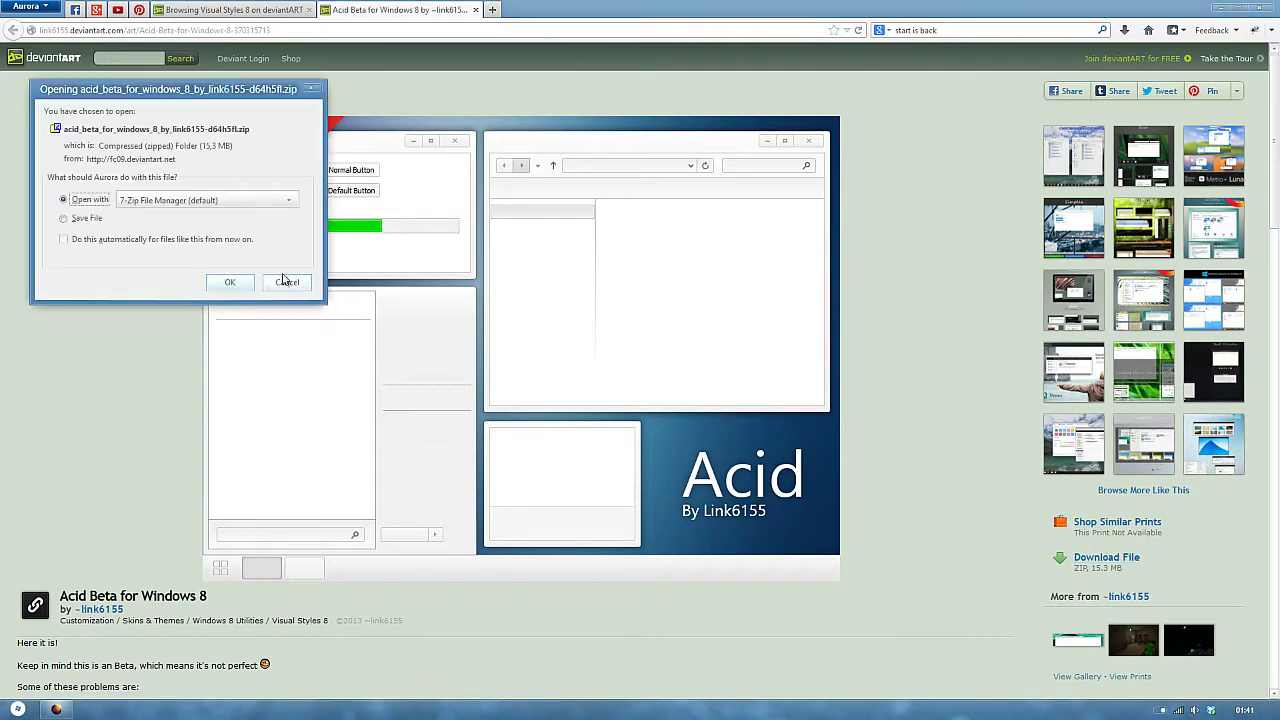
pyautogui.click(229, 283)
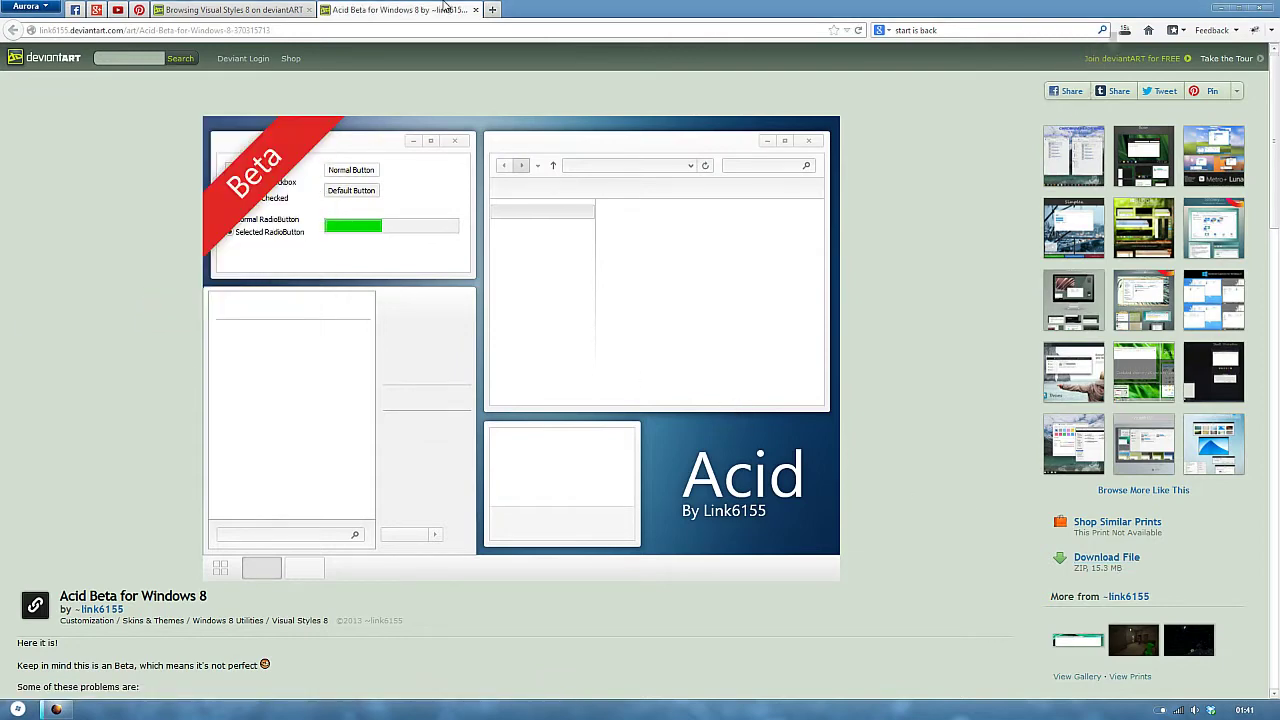
pyautogui.click(475, 9)
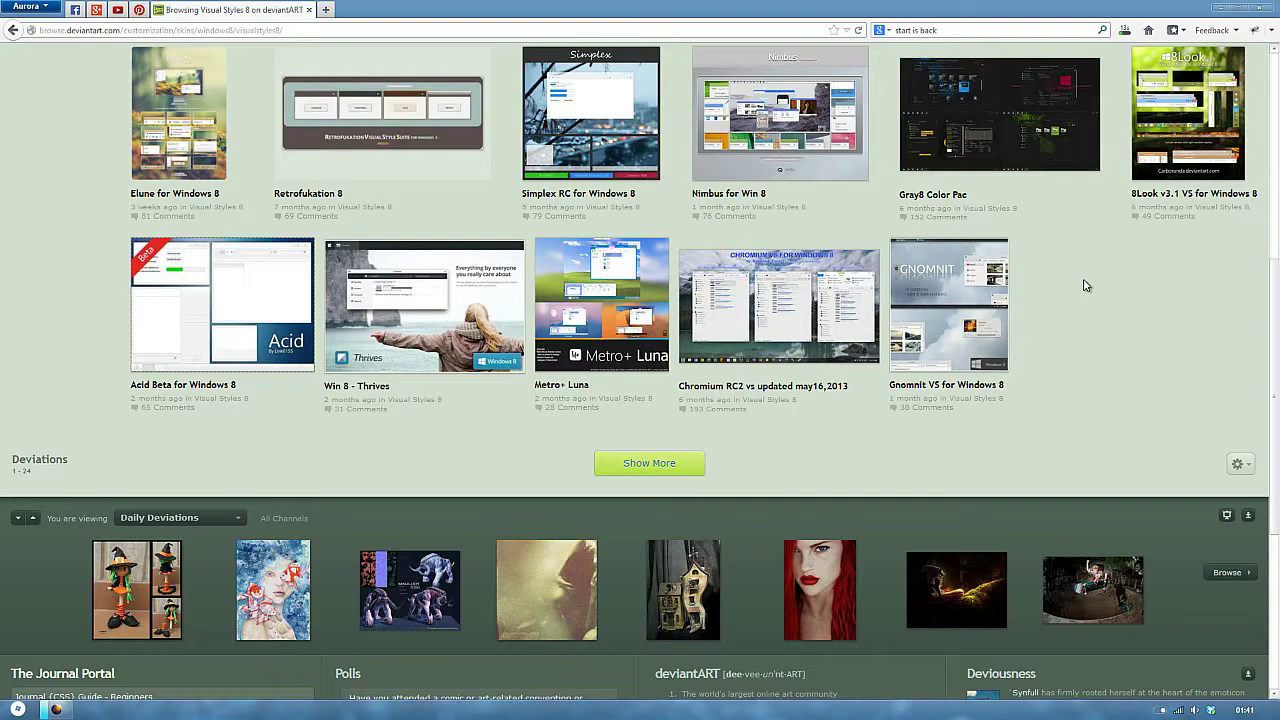
# View the Elune for Windows 8 page from the Visual Styles 8 listing and check the Acid Beta download's progress.
pyautogui.scroll(5, 1087, 285)
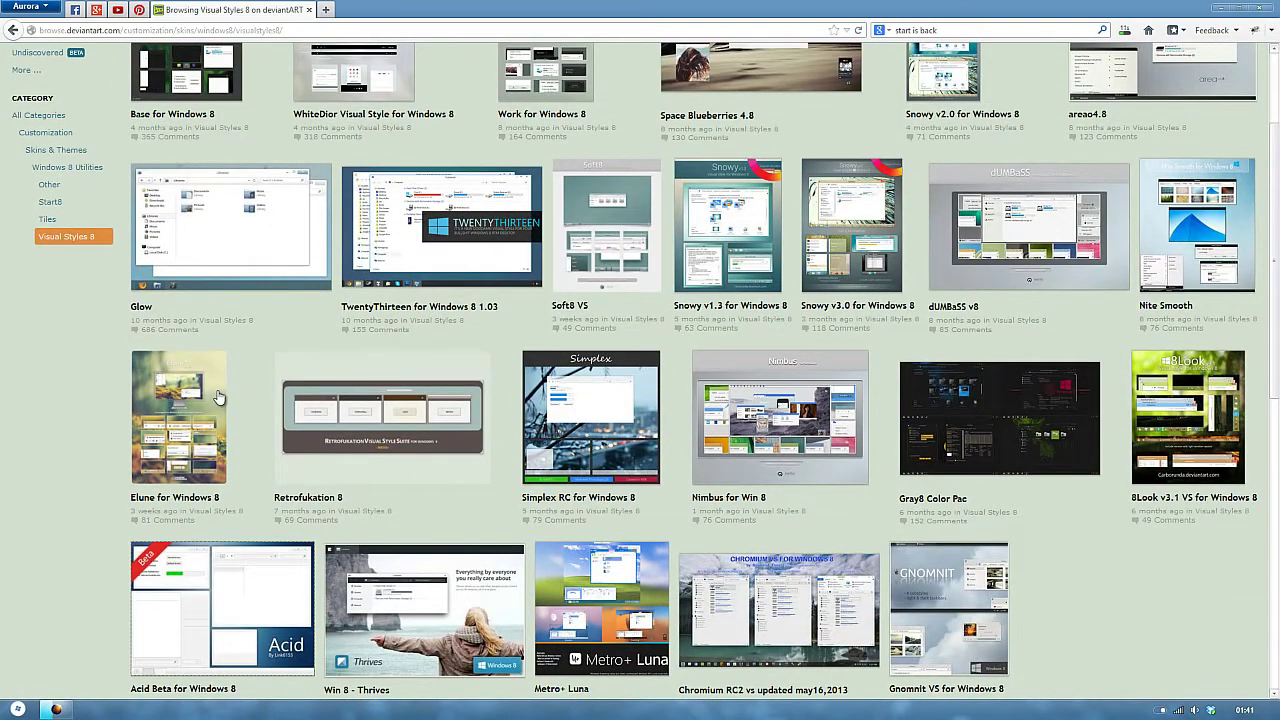
pyautogui.click(192, 398)
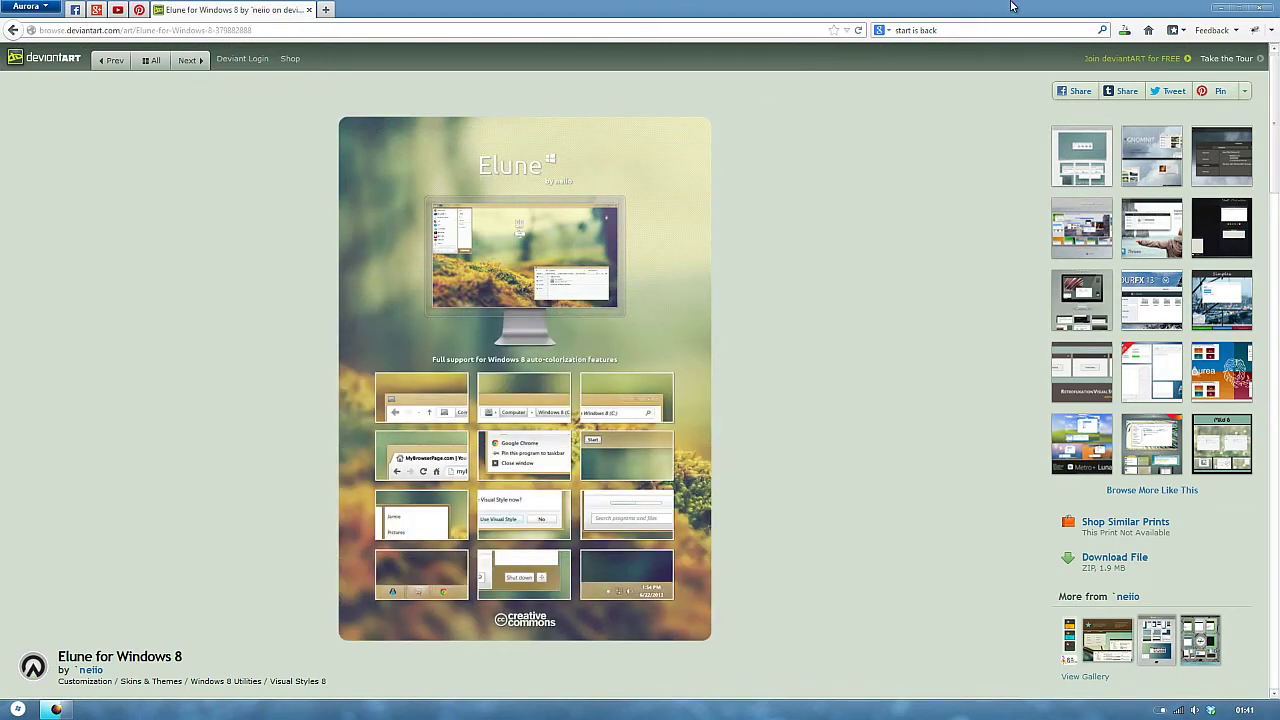
pyautogui.click(1125, 30)
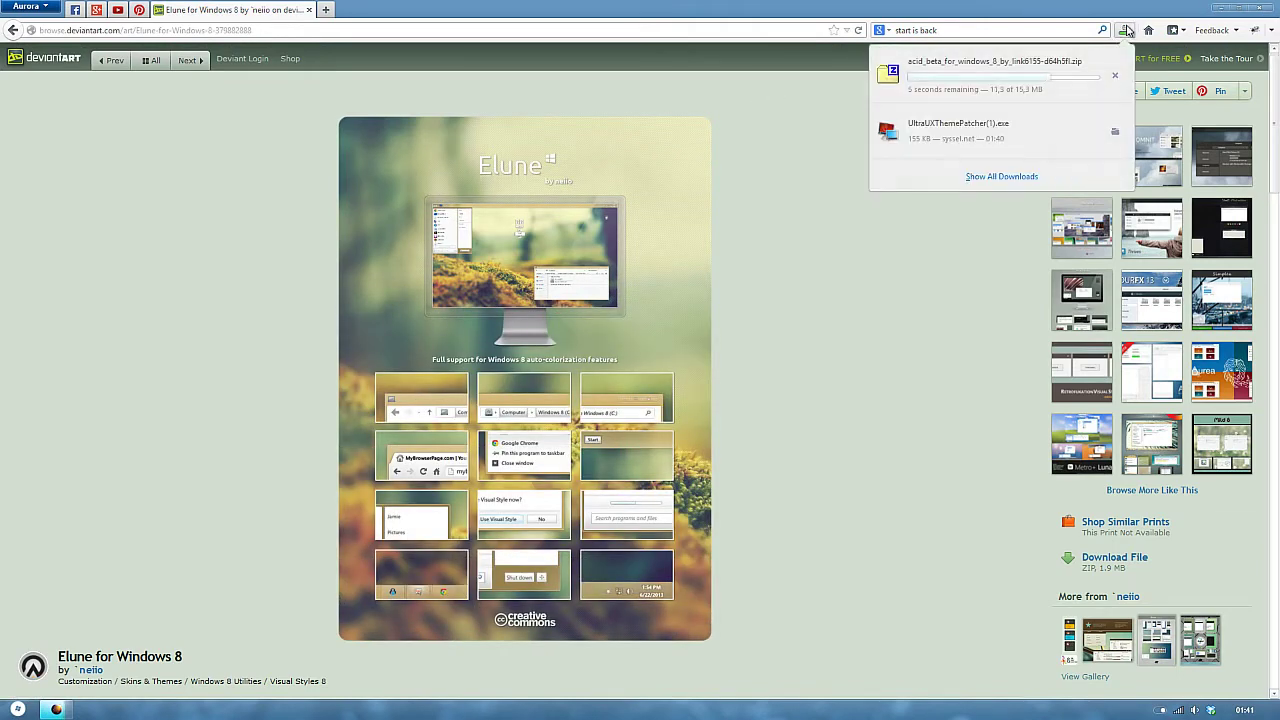
pyautogui.click(1125, 30)
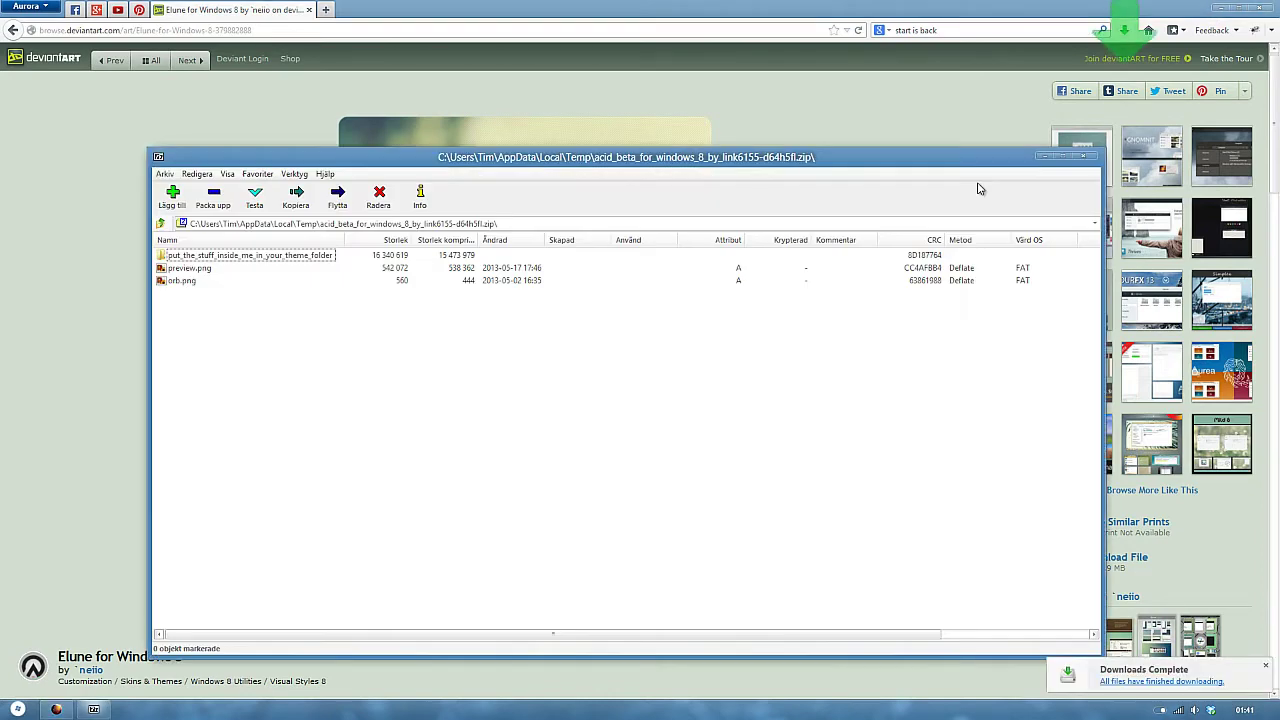
# Preview orb.png from the Acid Beta archive, close the image, and open the archive's put_the_stuff_inside_me_in_your_theme_folder folder.
pyautogui.click(270, 257)
pyautogui.doubleClick(185, 281)
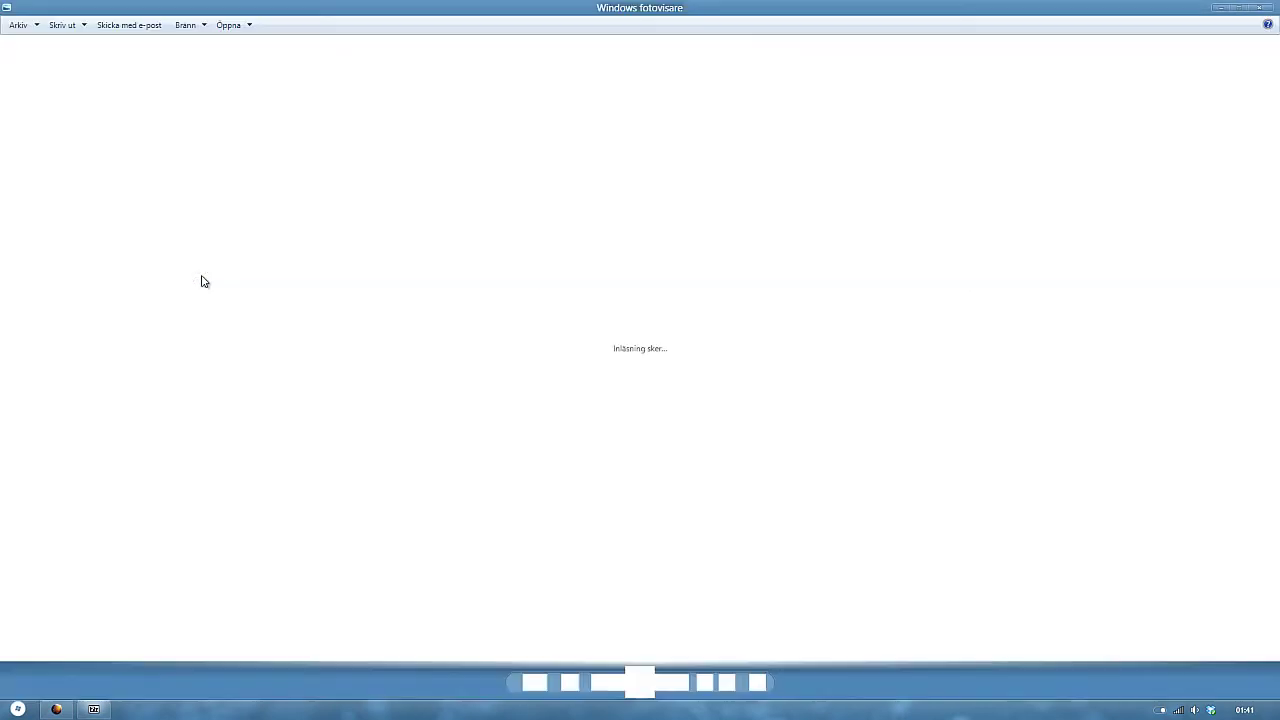
pyautogui.click(1256, 9)
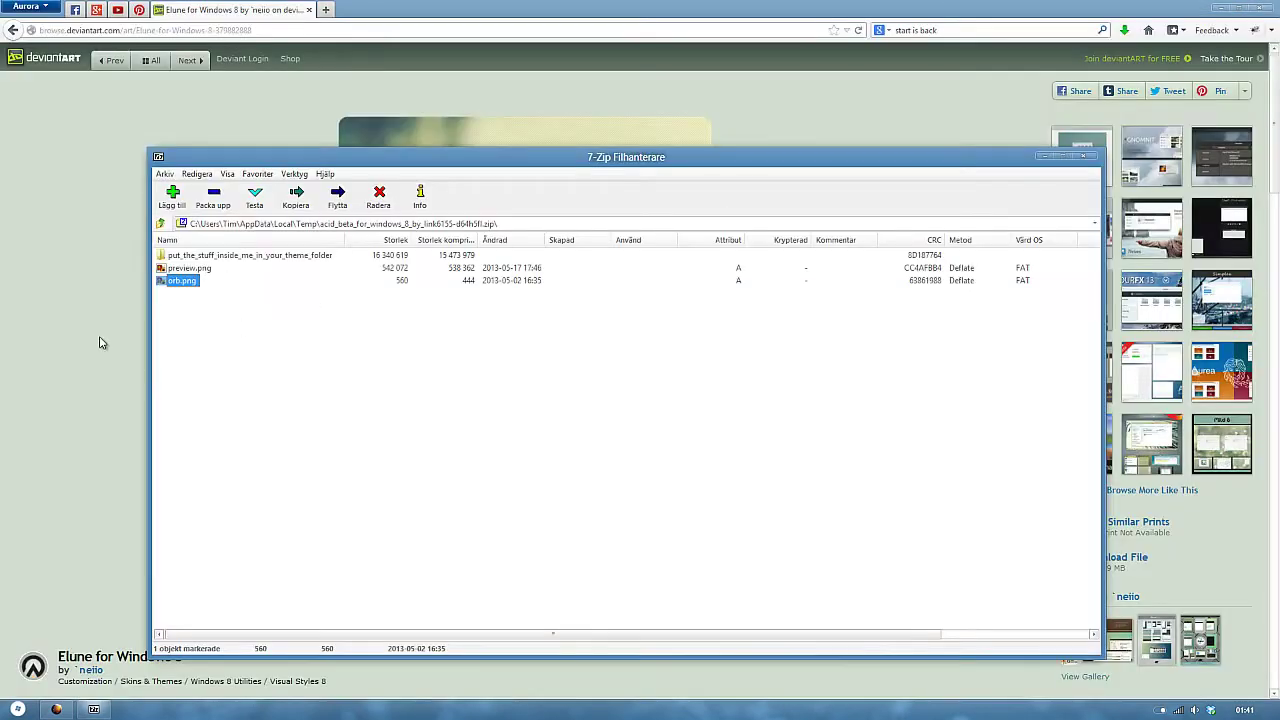
pyautogui.doubleClick(222, 257)
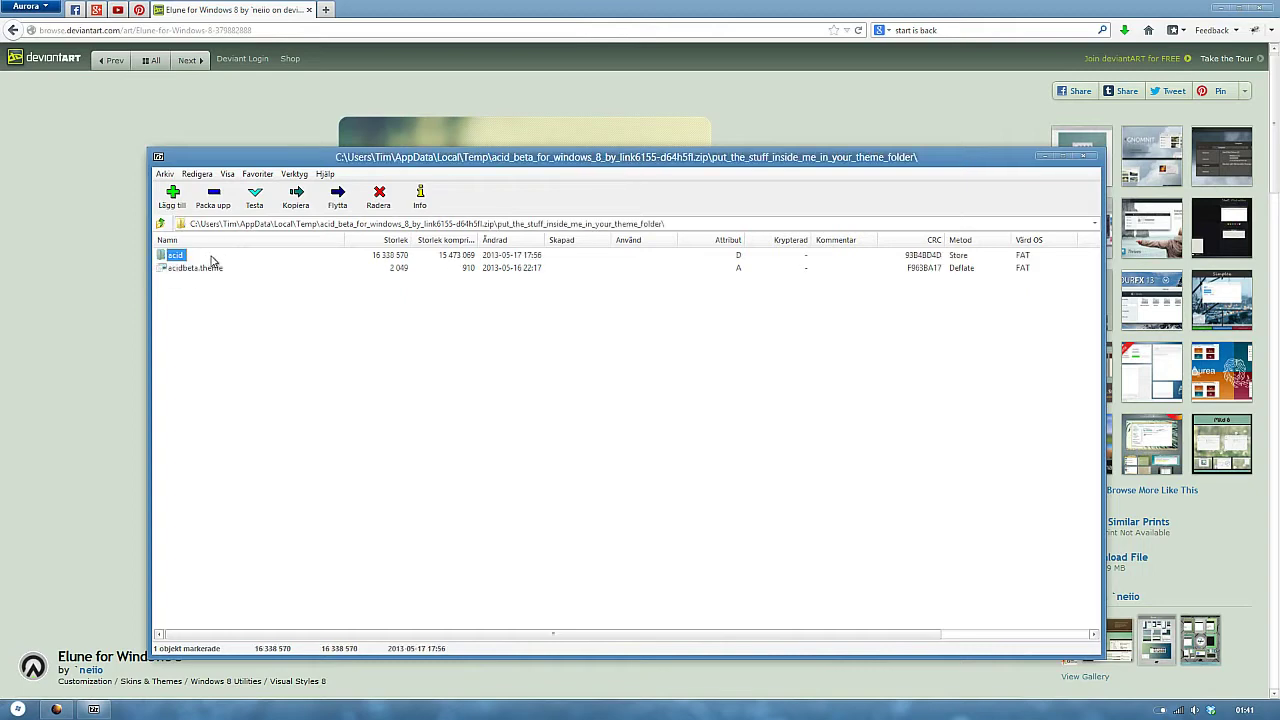
pyautogui.press('BackSpace')
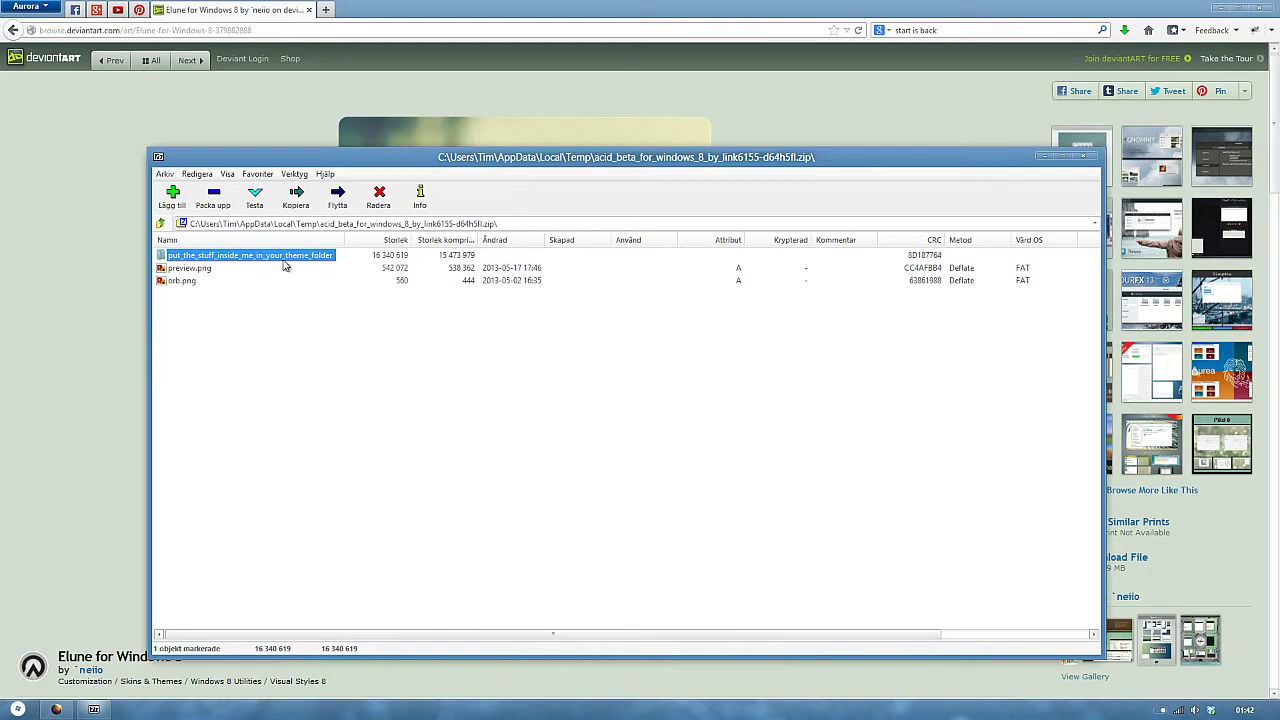
pyautogui.press('Return')
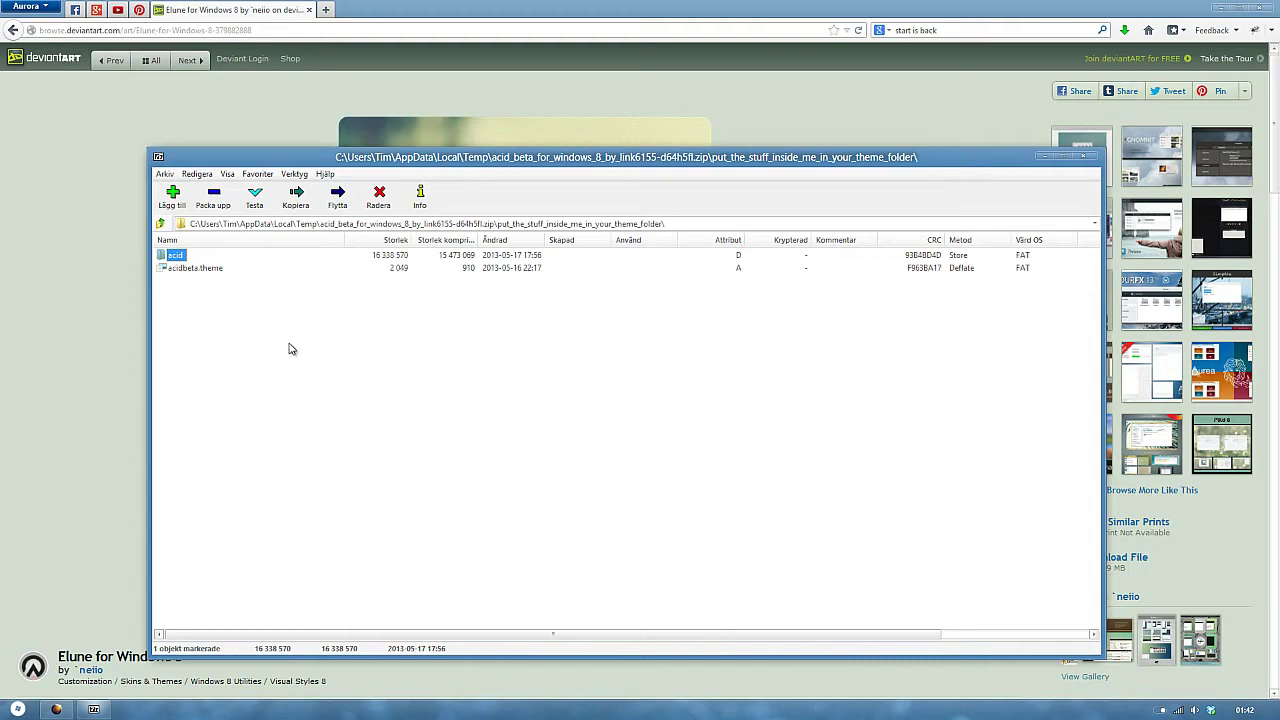
# Open a File Explorer window and browse to C:\Windows\Resources\Themes.
pyautogui.press('super+e')
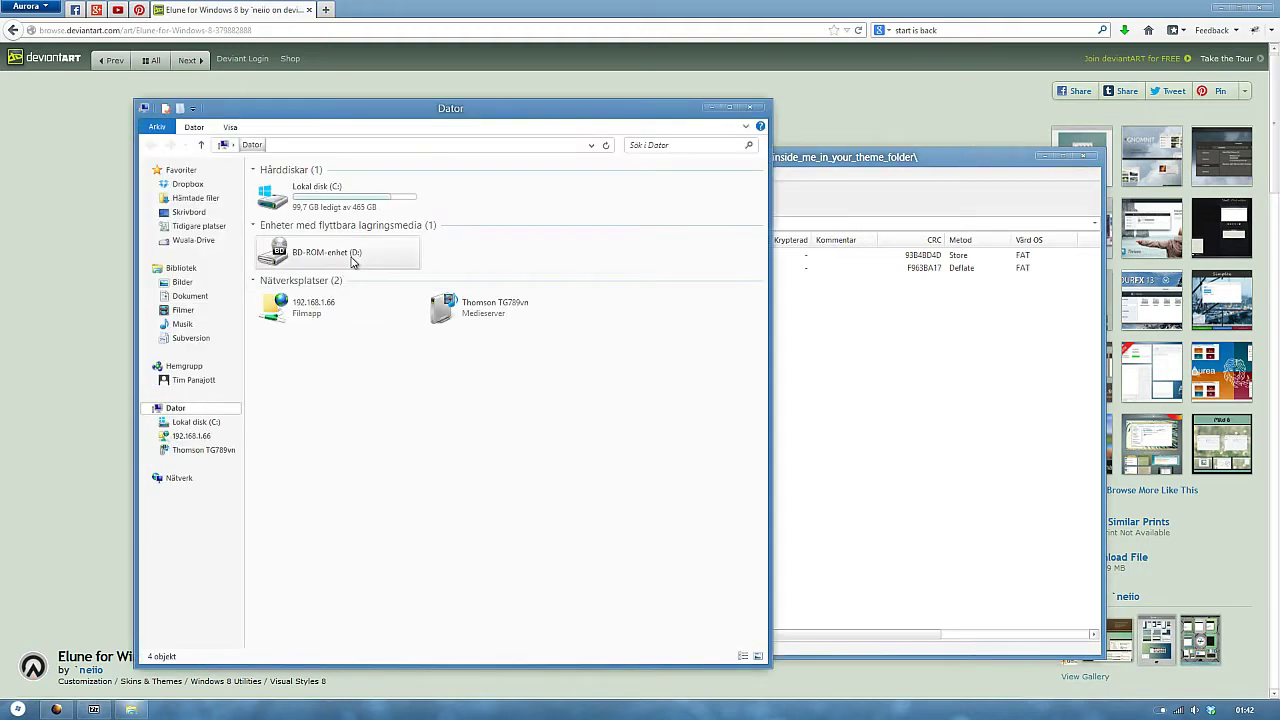
pyautogui.doubleClick(366, 200)
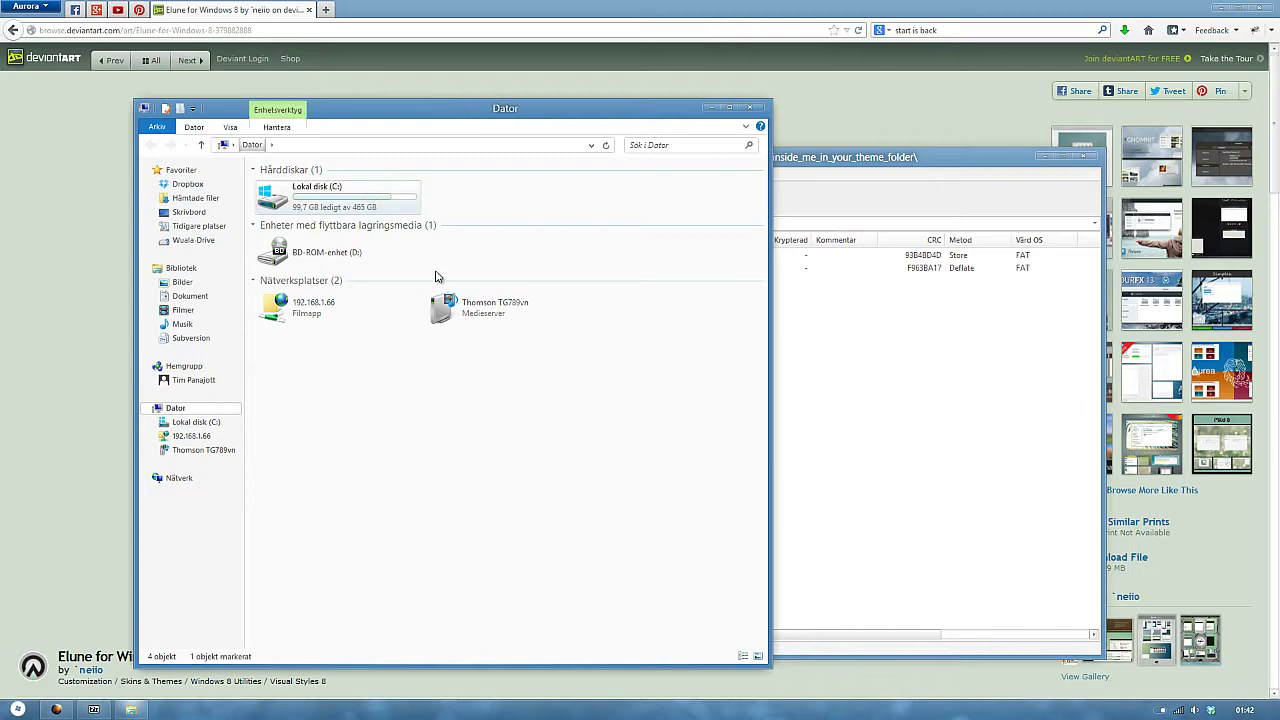
pyautogui.write('wi')
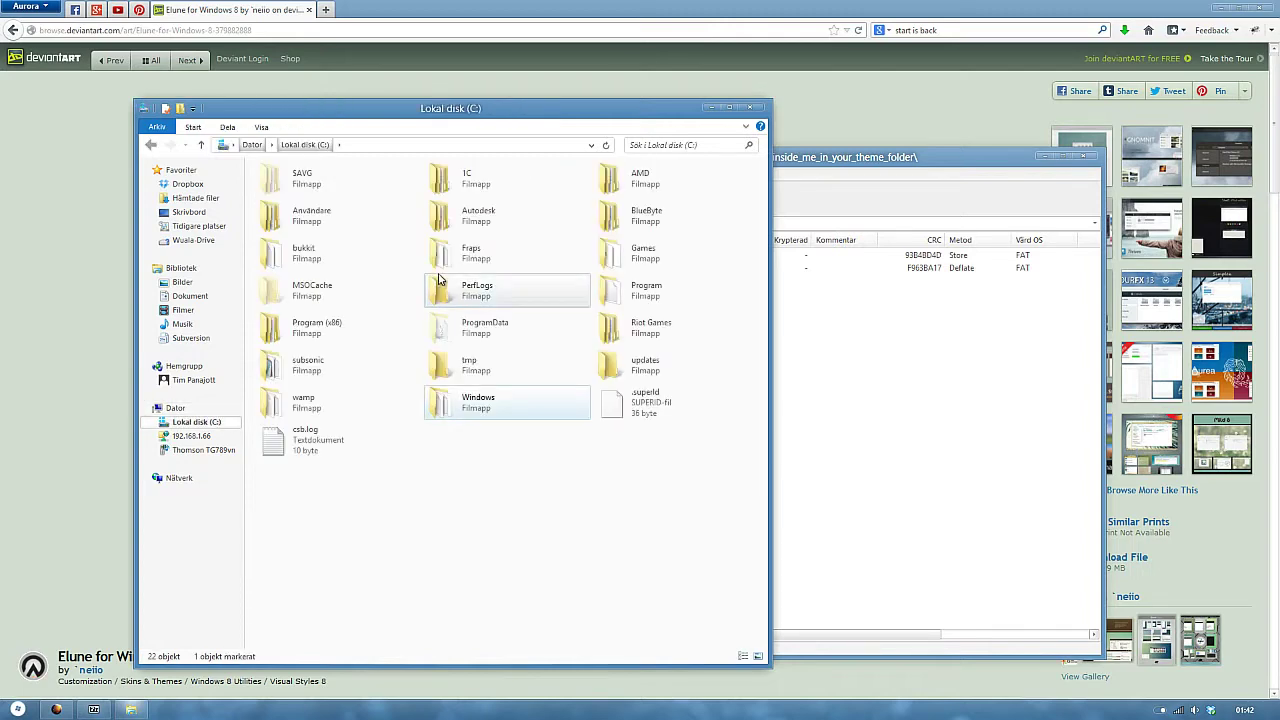
pyautogui.press('Return')
pyautogui.write('reso')
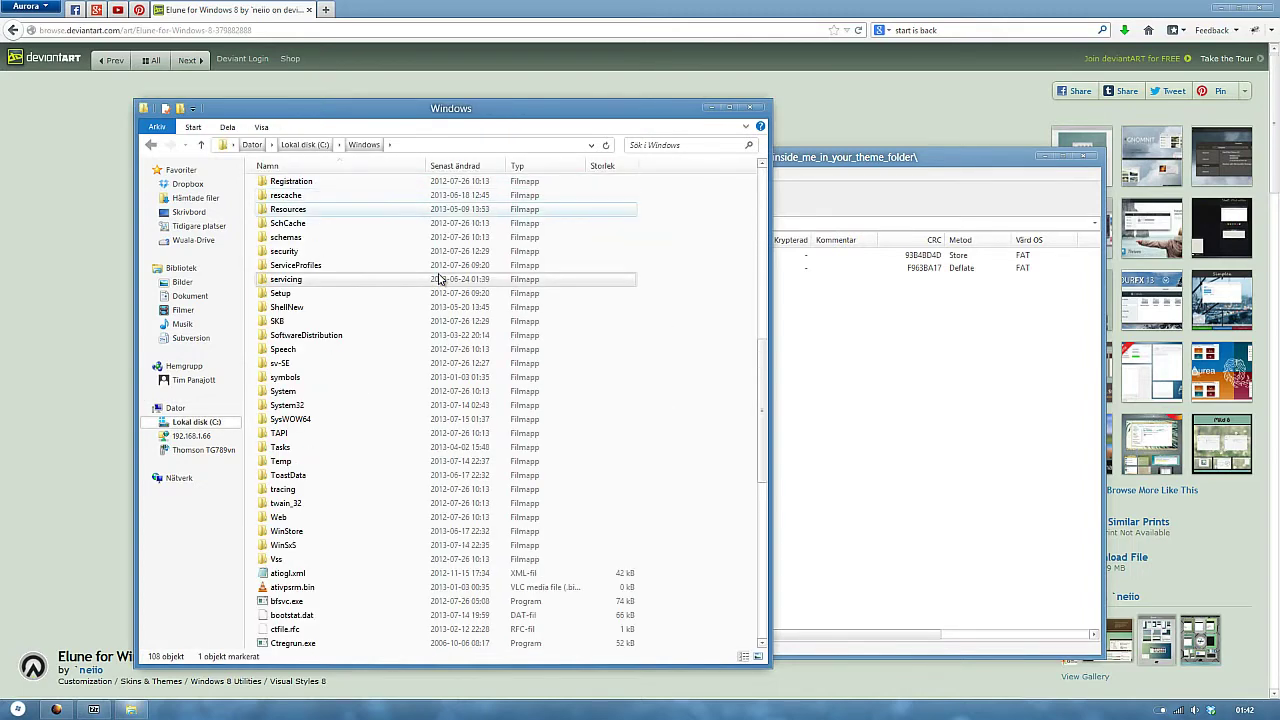
pyautogui.press('Return')
pyautogui.write('th')
pyautogui.press('Return')
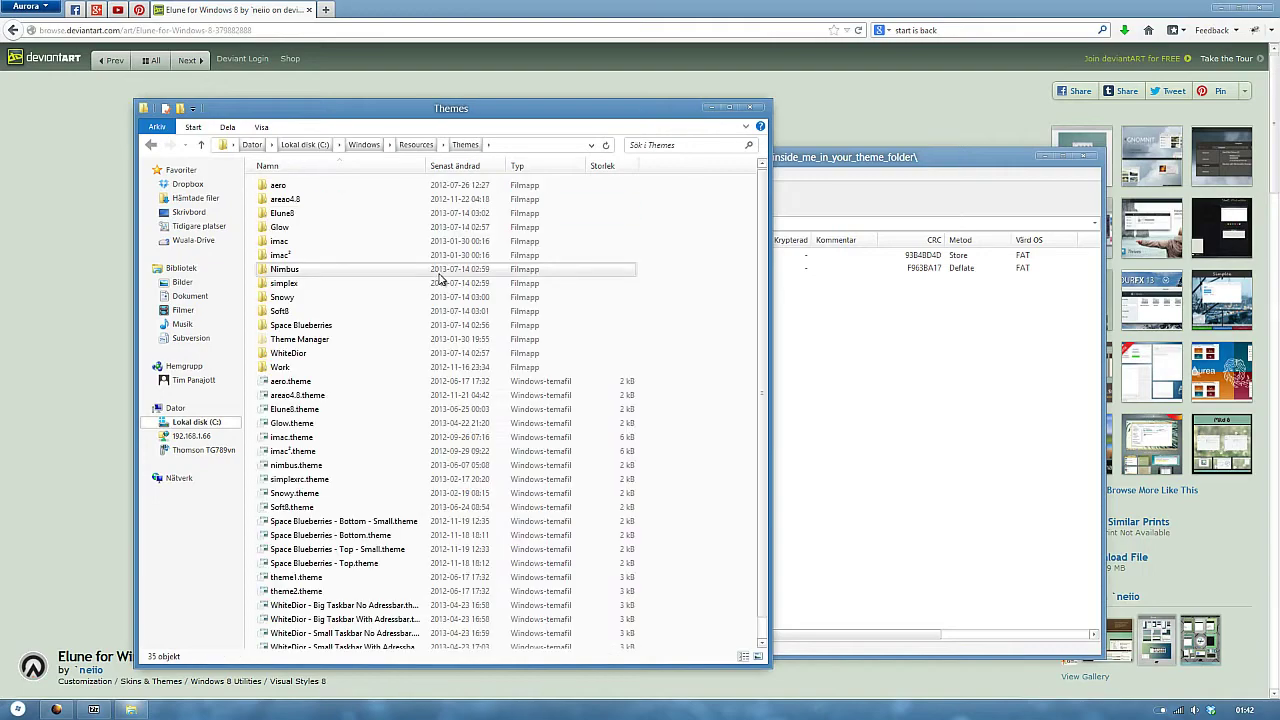
# Arrange both windows side by side, copy the acid folder and acidbeta.theme into Themes with administrator permission, and close the archive.
pyautogui.moveTo(562, 113); pyautogui.dragTo(462, 113)
pyautogui.moveTo(865, 163); pyautogui.dragTo(887, 107)
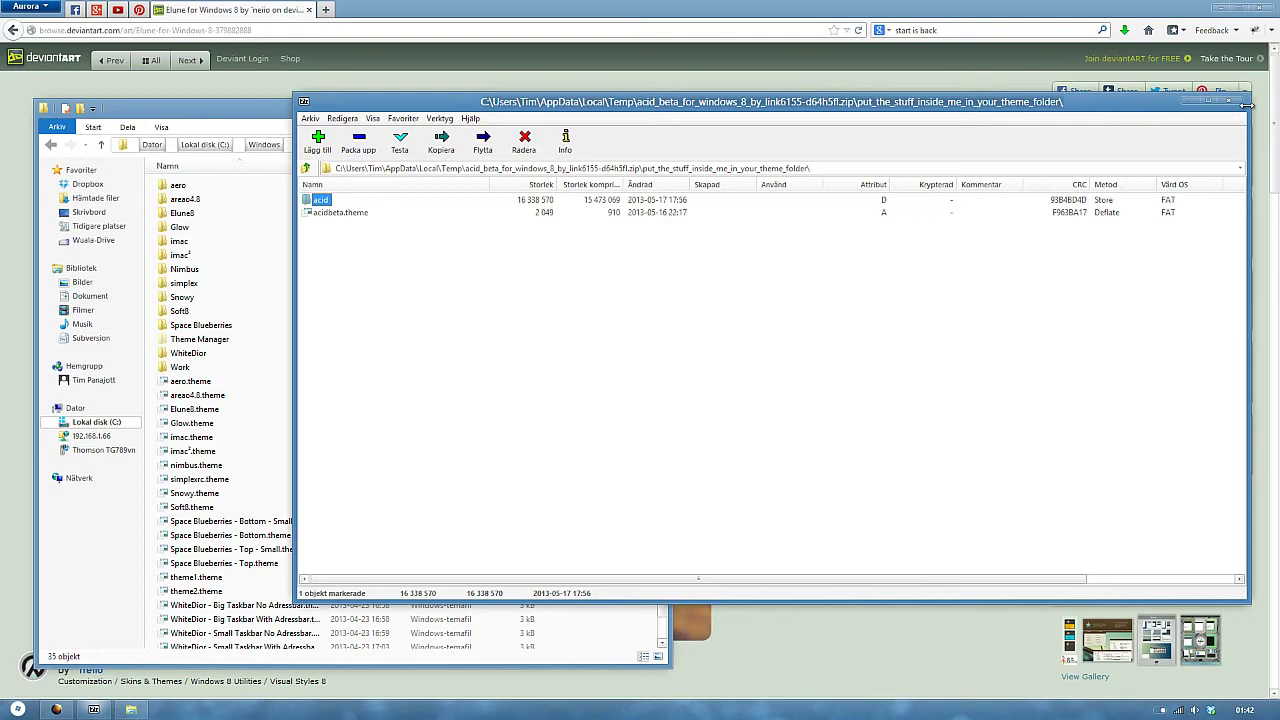
pyautogui.moveTo(1249, 97); pyautogui.dragTo(976, 194)
pyautogui.moveTo(640, 200); pyautogui.dragTo(1044, 176)
pyautogui.moveTo(782, 330); pyautogui.dragTo(645, 432)
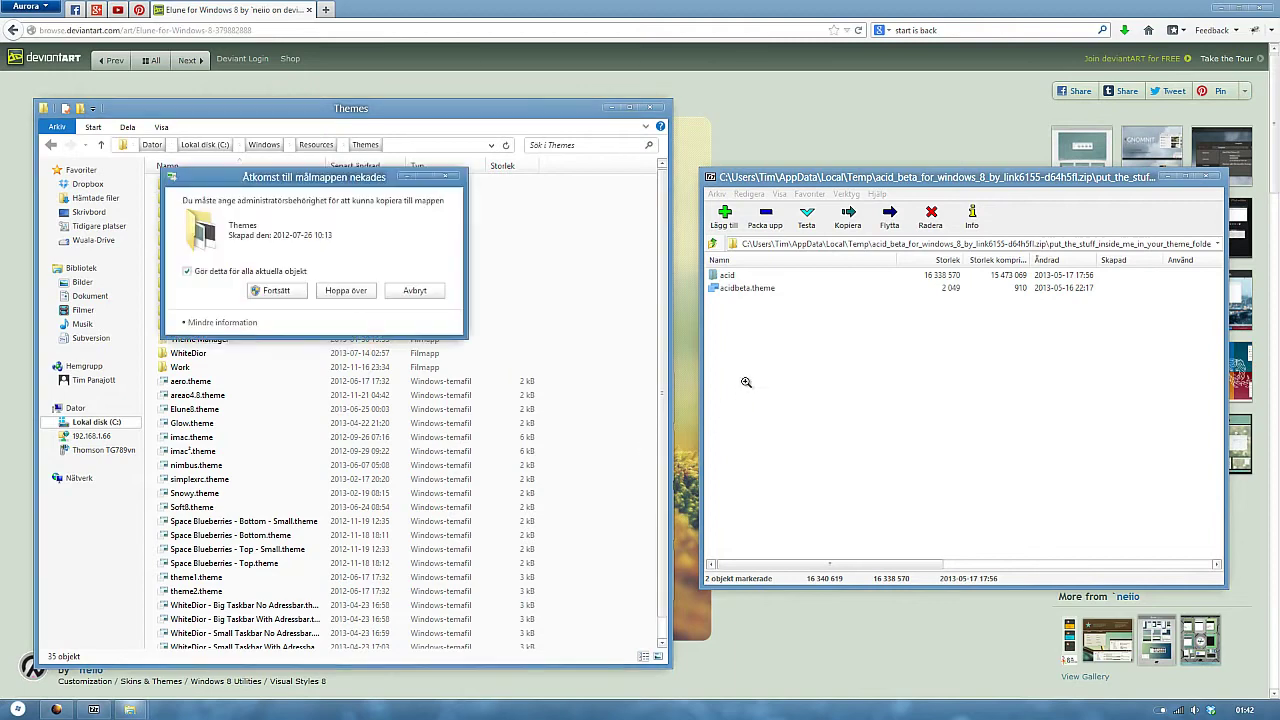
pyautogui.click(277, 292)
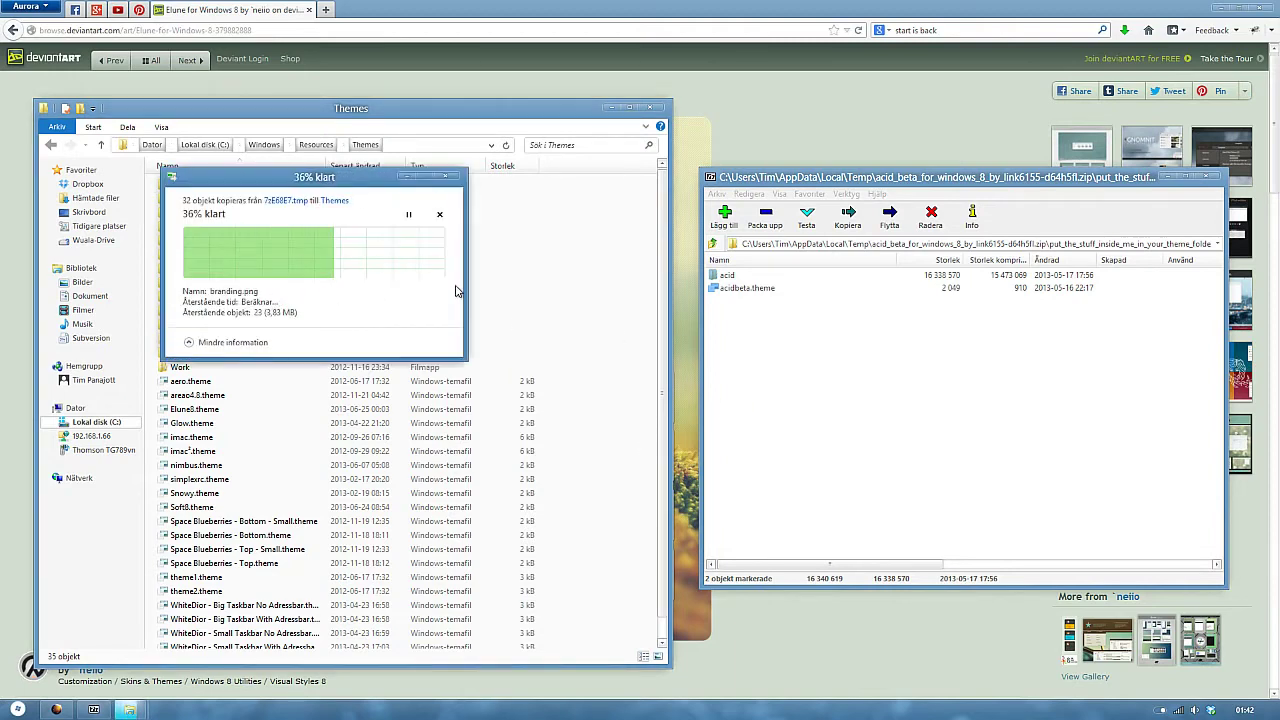
pyautogui.click(1209, 178)
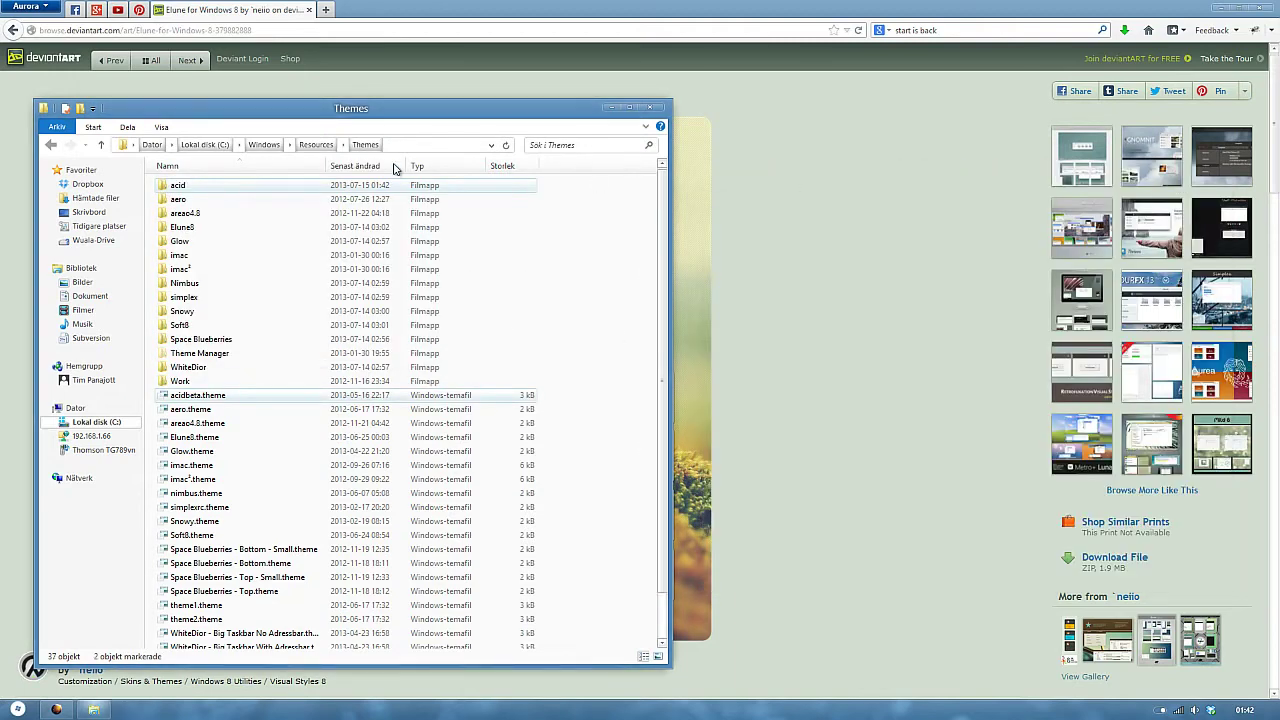
# Close the Themes folder window and return to the Visual Styles 8 listing in the browser.
pyautogui.click(650, 110)
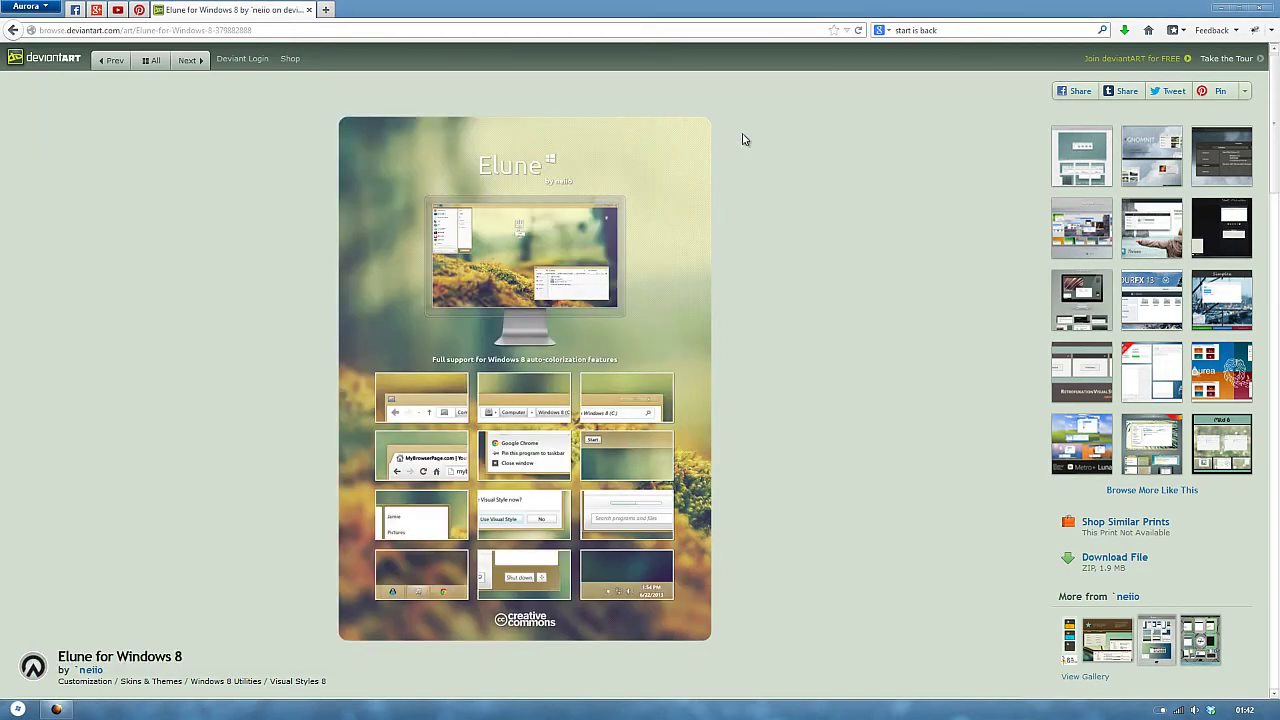
pyautogui.click(236, 140)
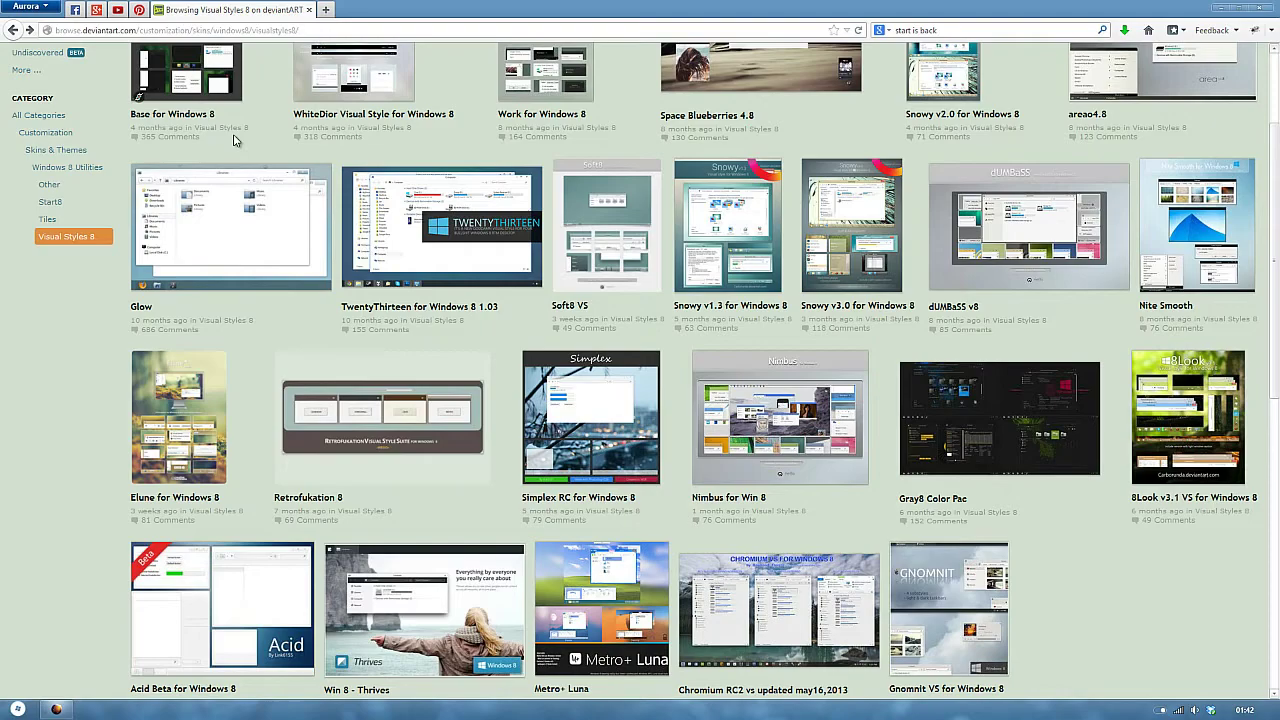
pyautogui.click(265, 625)
# Open the desktop's personalization settings and apply the installed Acid Beta theme.
pyautogui.press('super+d')
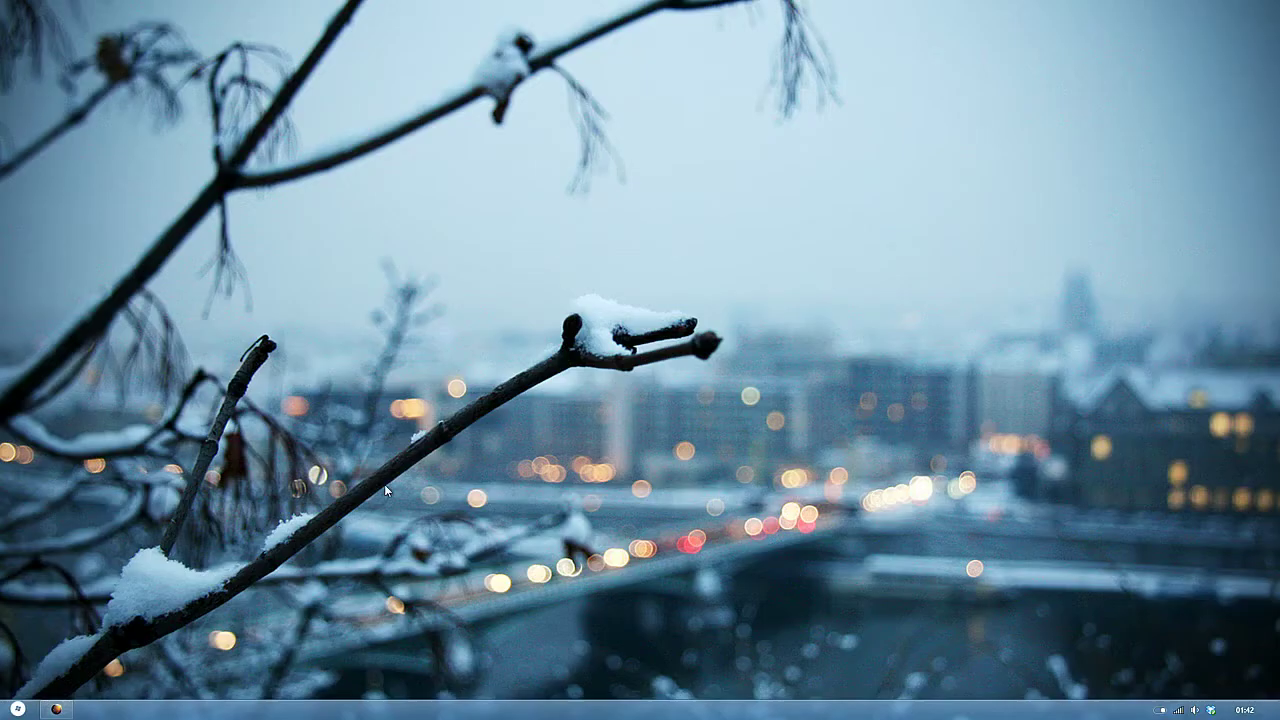
pyautogui.rightClick(377, 473)
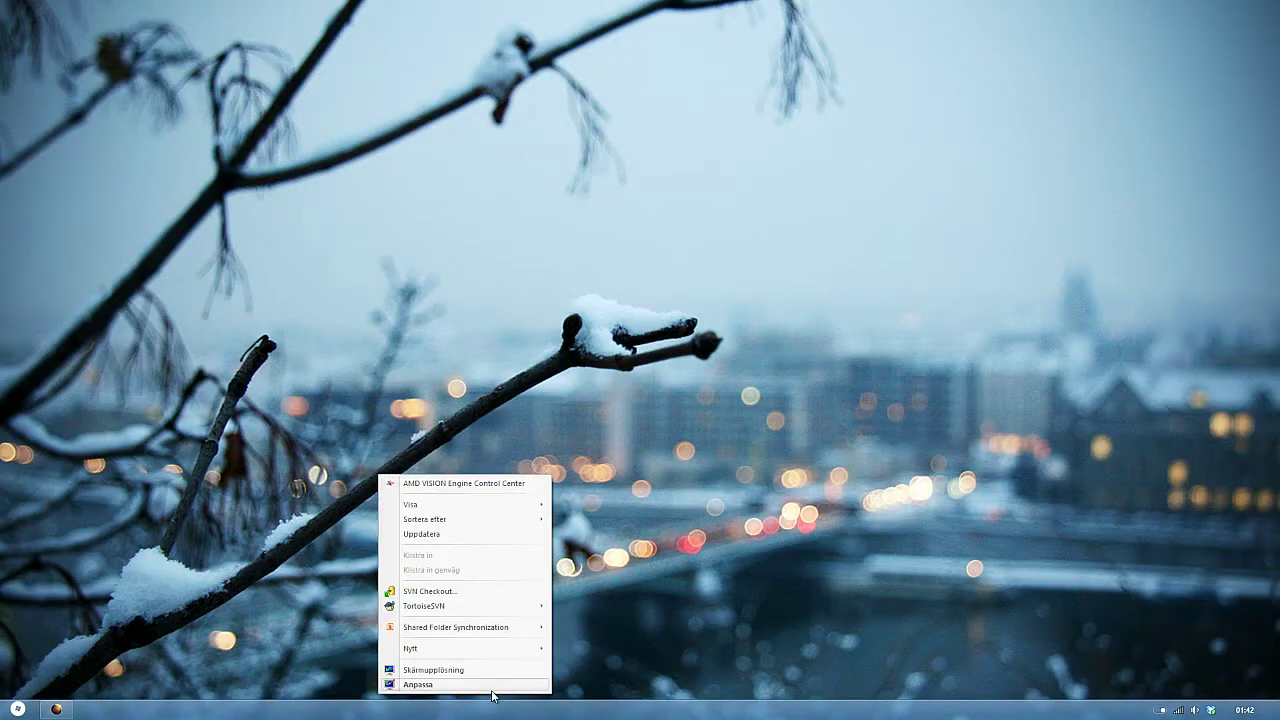
pyautogui.click(418, 684)
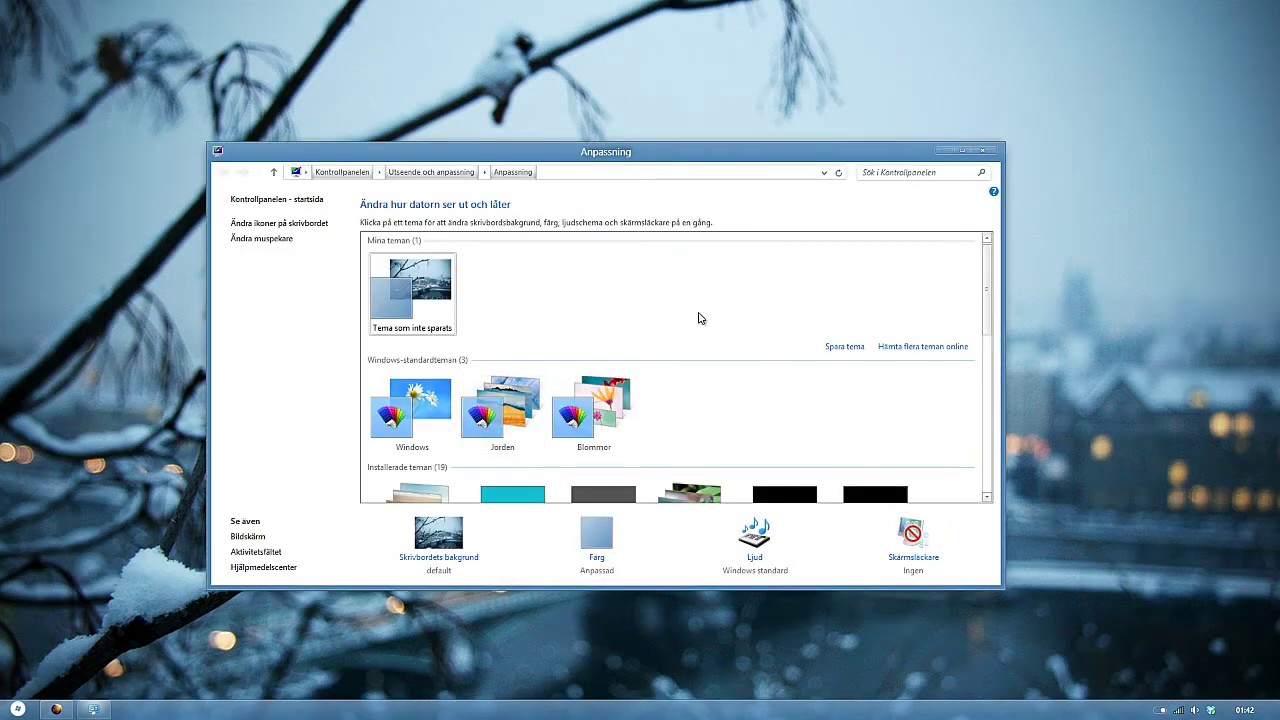
pyautogui.scroll(-1, 697, 318)
pyautogui.scroll(-2, 457, 443)
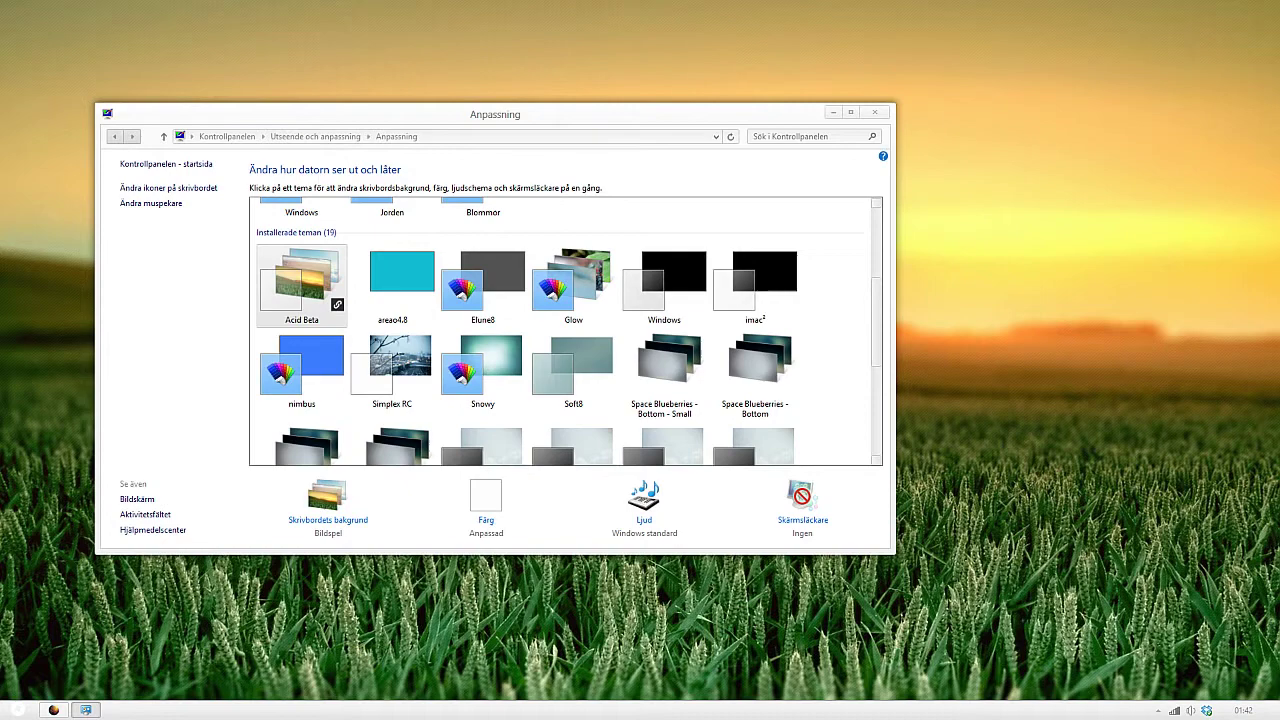
pyautogui.click(25, 712)
pyautogui.click(230, 527)
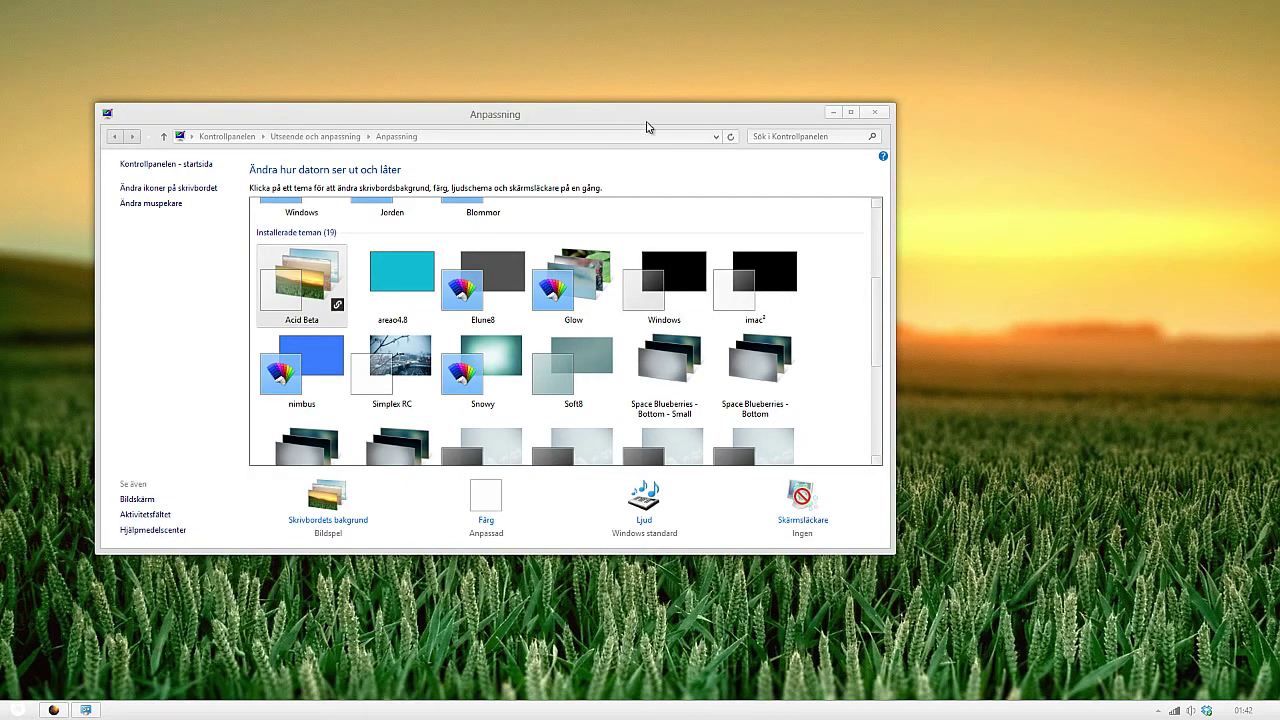
pyautogui.moveTo(646, 127); pyautogui.dragTo(742, 118)
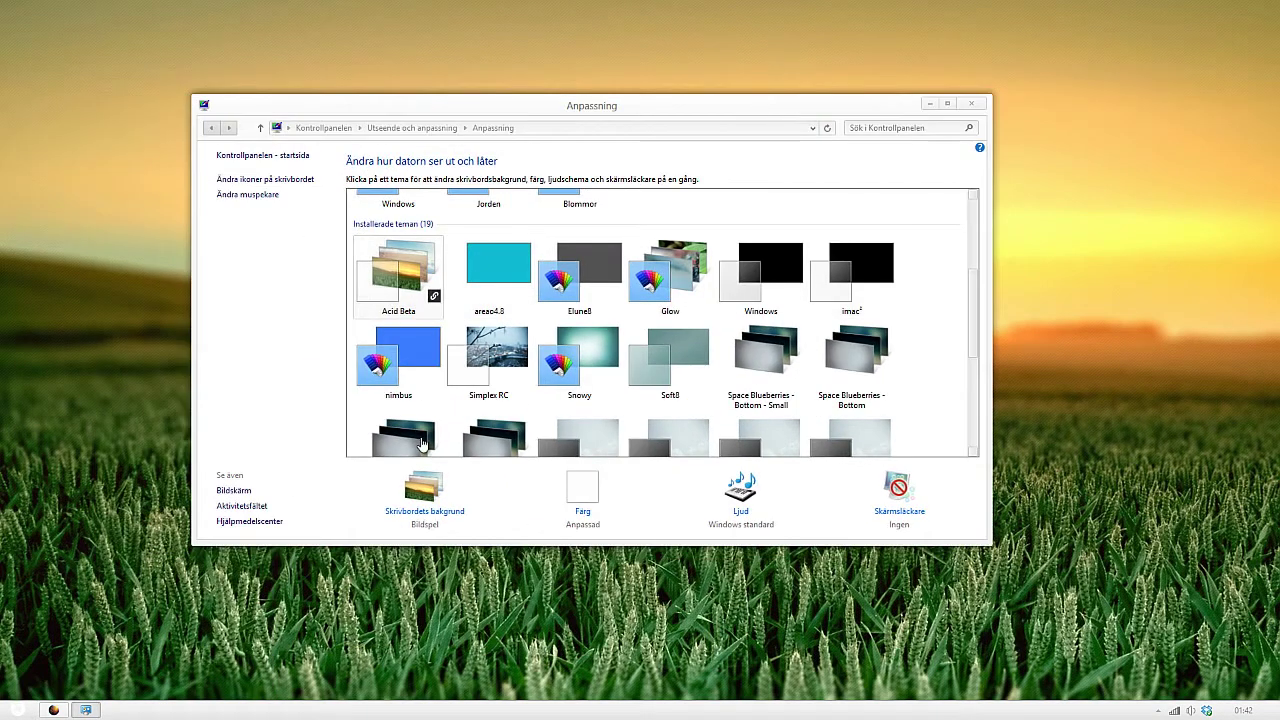
# Apply the Space Blueberries - Bottom - Small theme from the installed themes.
pyautogui.scroll(-1, 421, 443)
pyautogui.scroll(1, 731, 390)
pyautogui.click(766, 374)
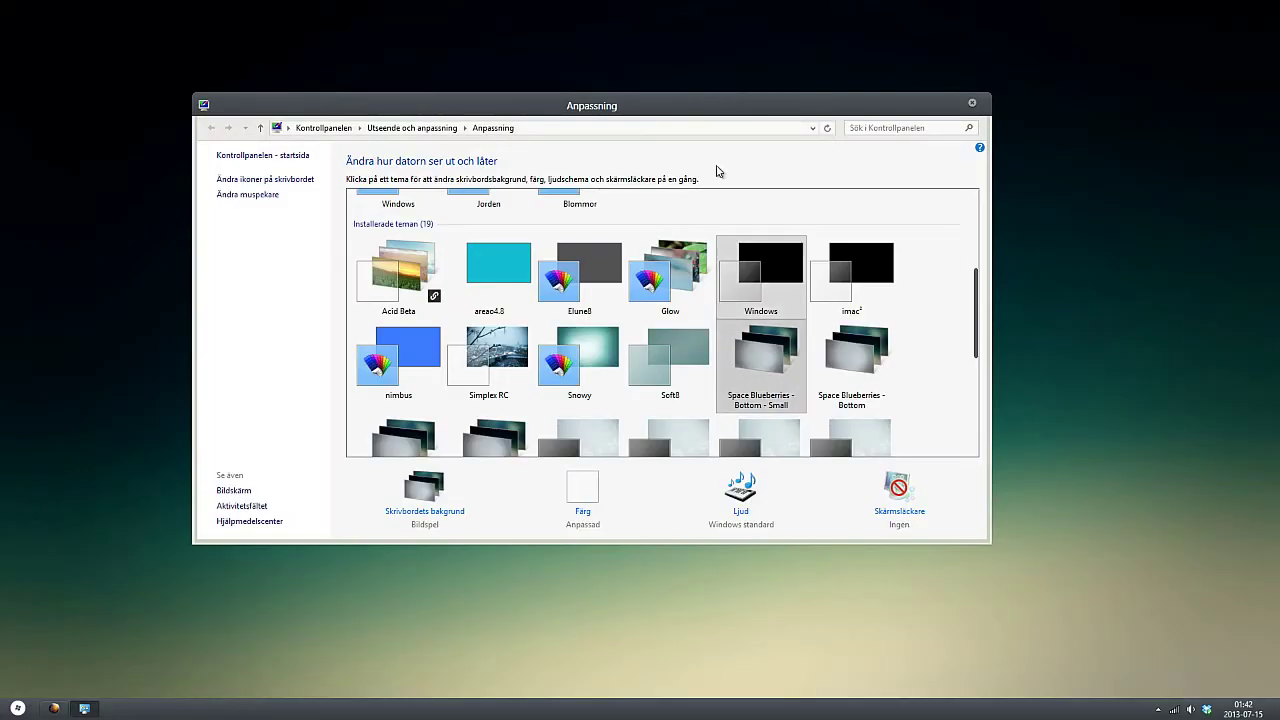
pyautogui.moveTo(666, 117); pyautogui.dragTo(577, 137)
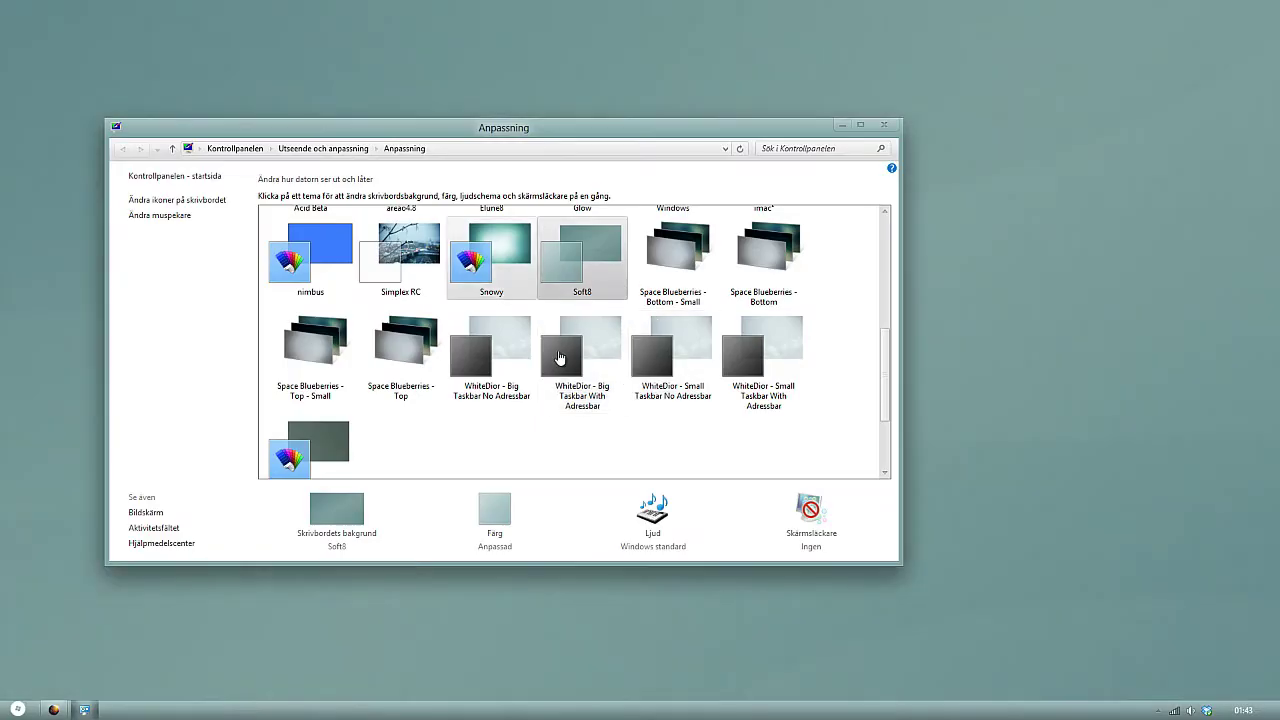
# Look through the installed themes and apply Elune8.
pyautogui.scroll(1, 548, 377)
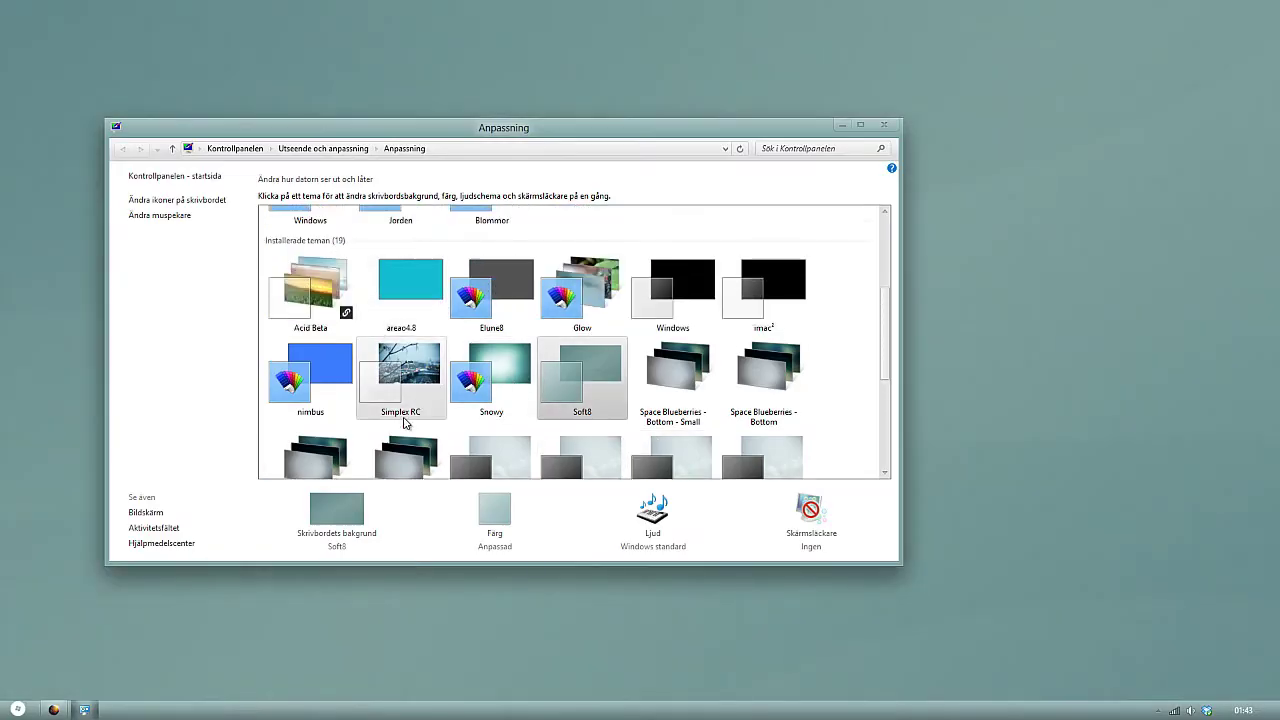
pyautogui.scroll(-4, 340, 401)
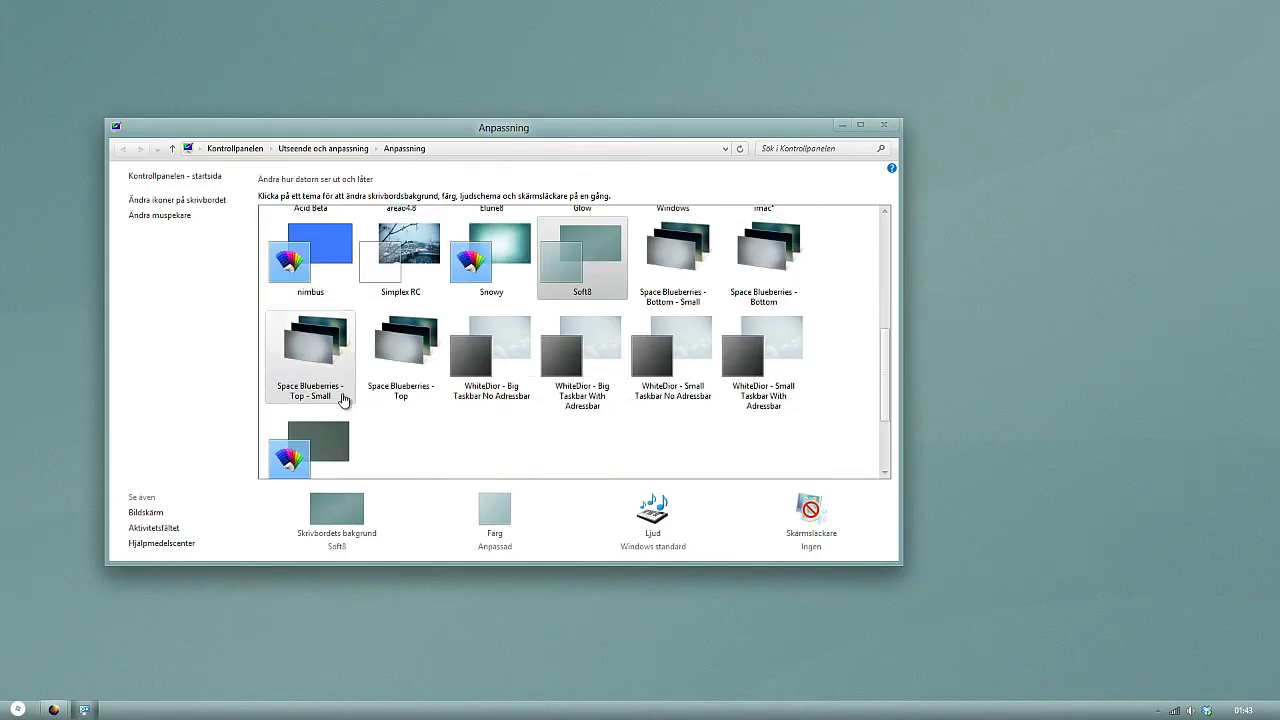
pyautogui.scroll(3, 450, 380)
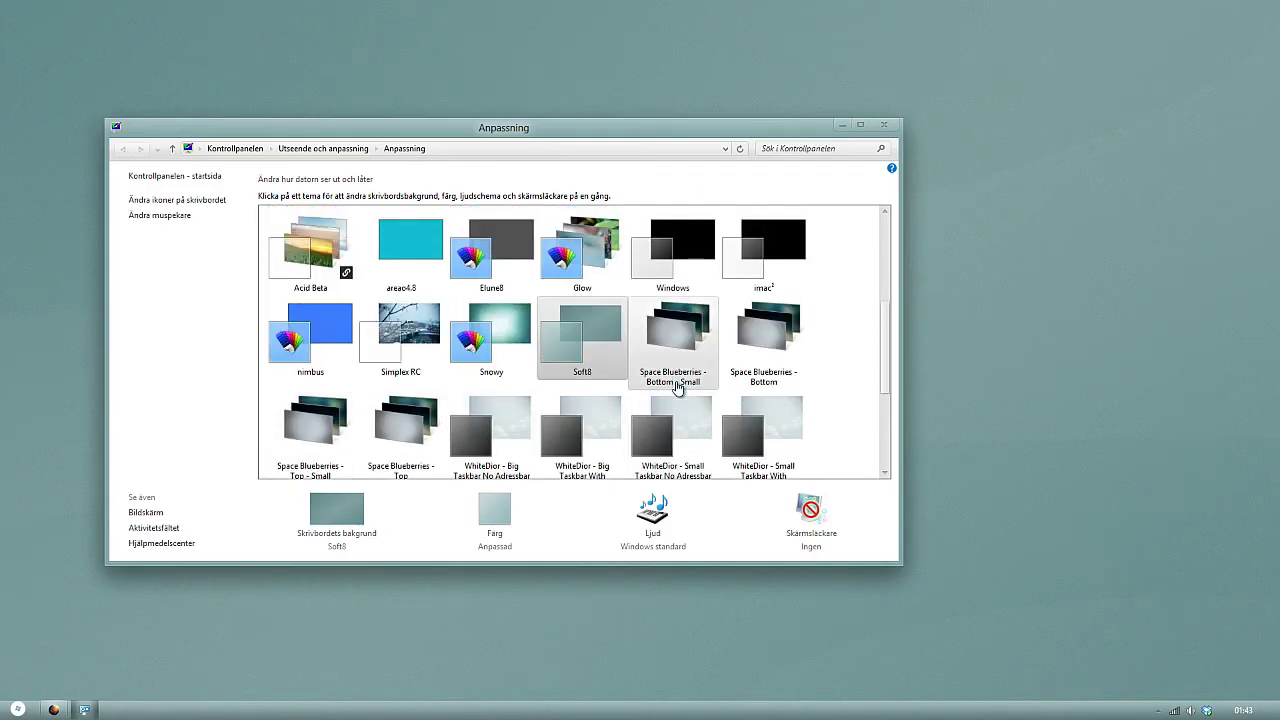
pyautogui.click(491, 255)
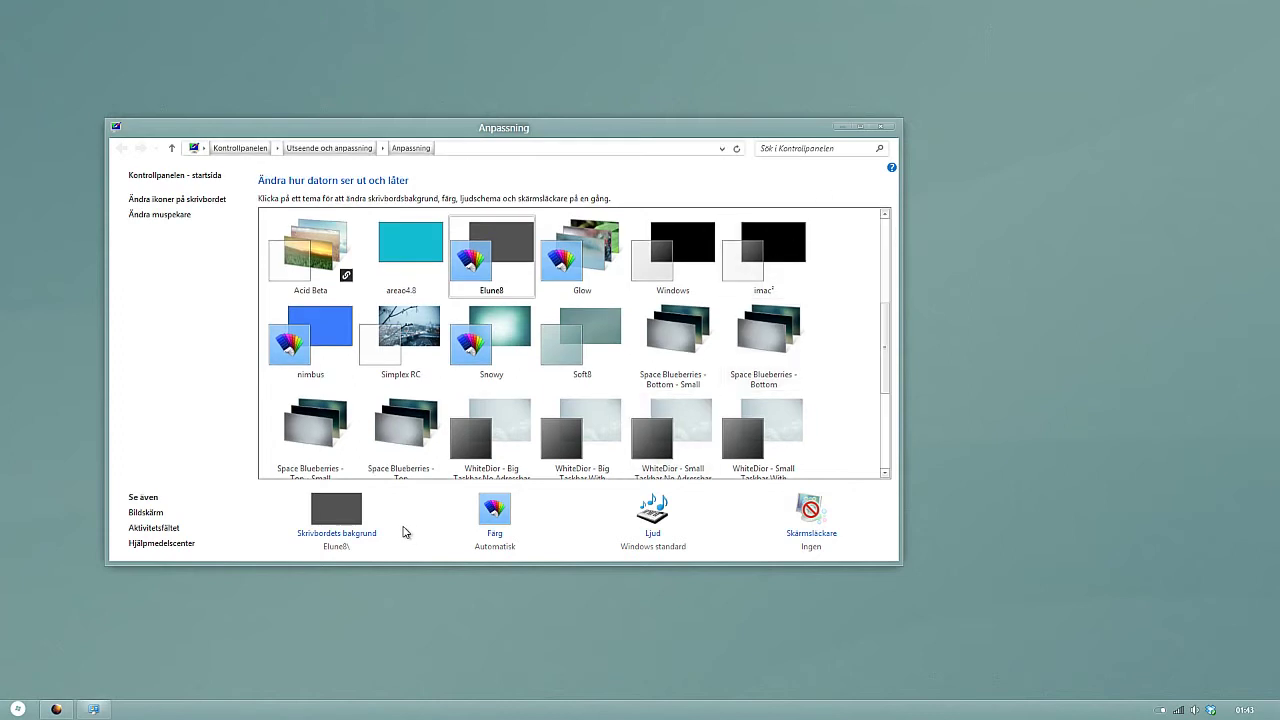
# Set Soft8.msstyles as the desktop background in place of the Soft8 wallpaper, save the change, and close the personalization window.
pyautogui.click(335, 515)
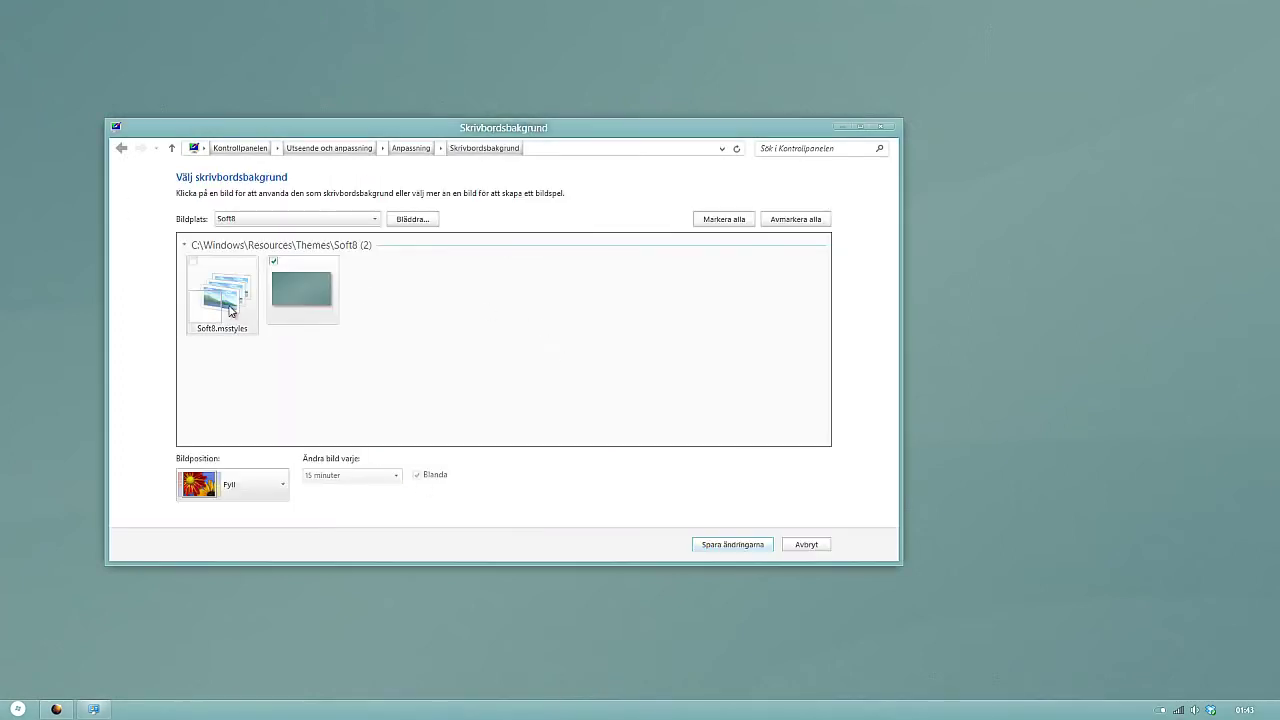
pyautogui.click(230, 311)
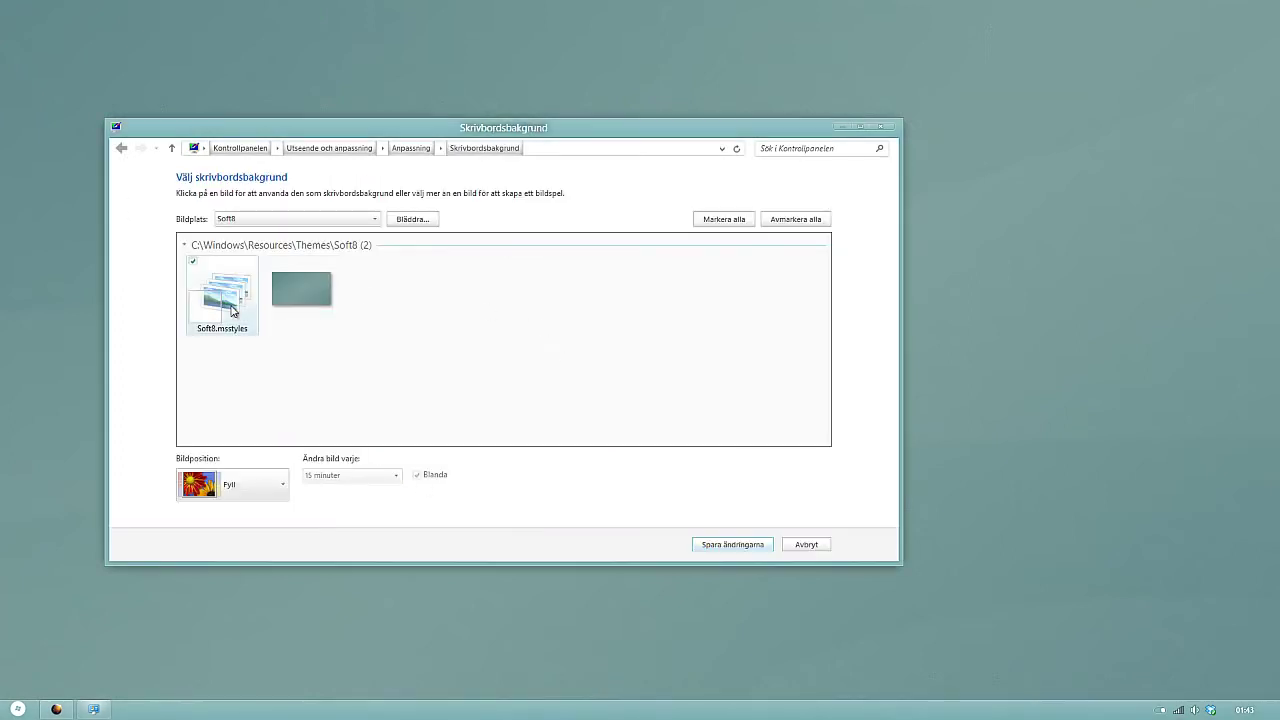
pyautogui.click(737, 545)
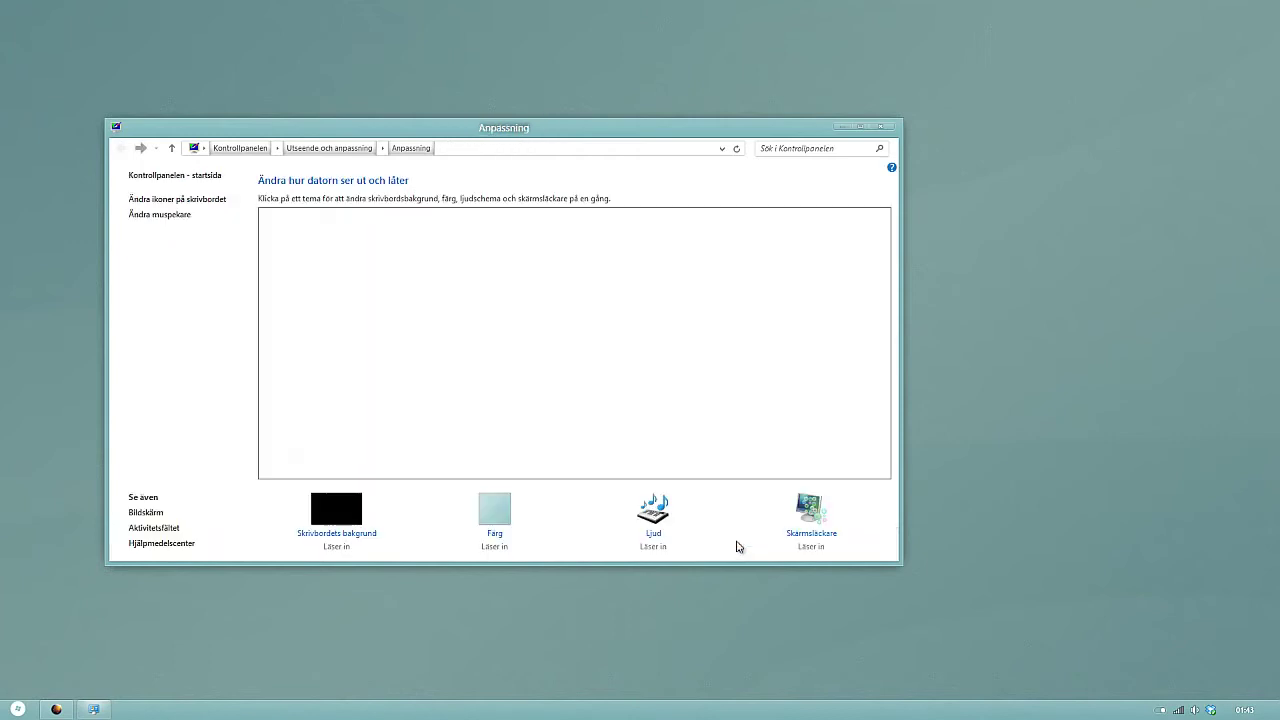
pyautogui.click(881, 128)
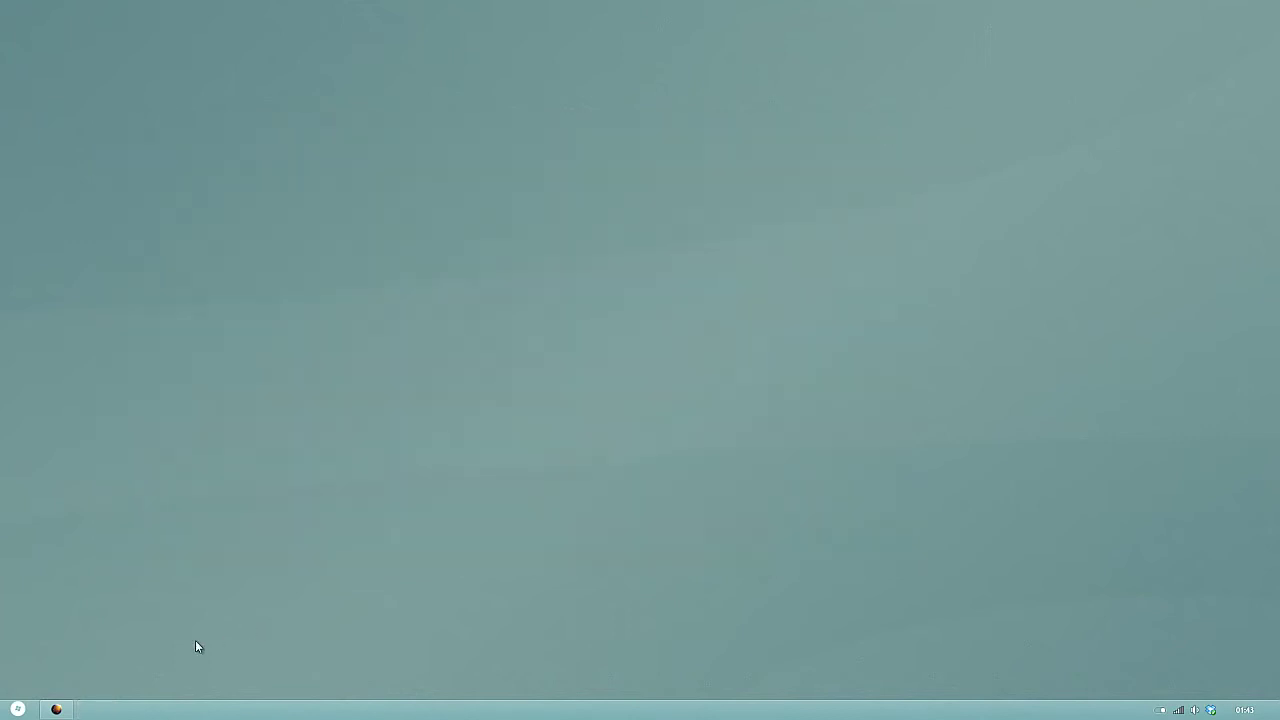
# Return to deviantART in the browser and browse to the Start Orbs category under Skins & Themes, Windows 7 Utilities.
pyautogui.click(56, 709)
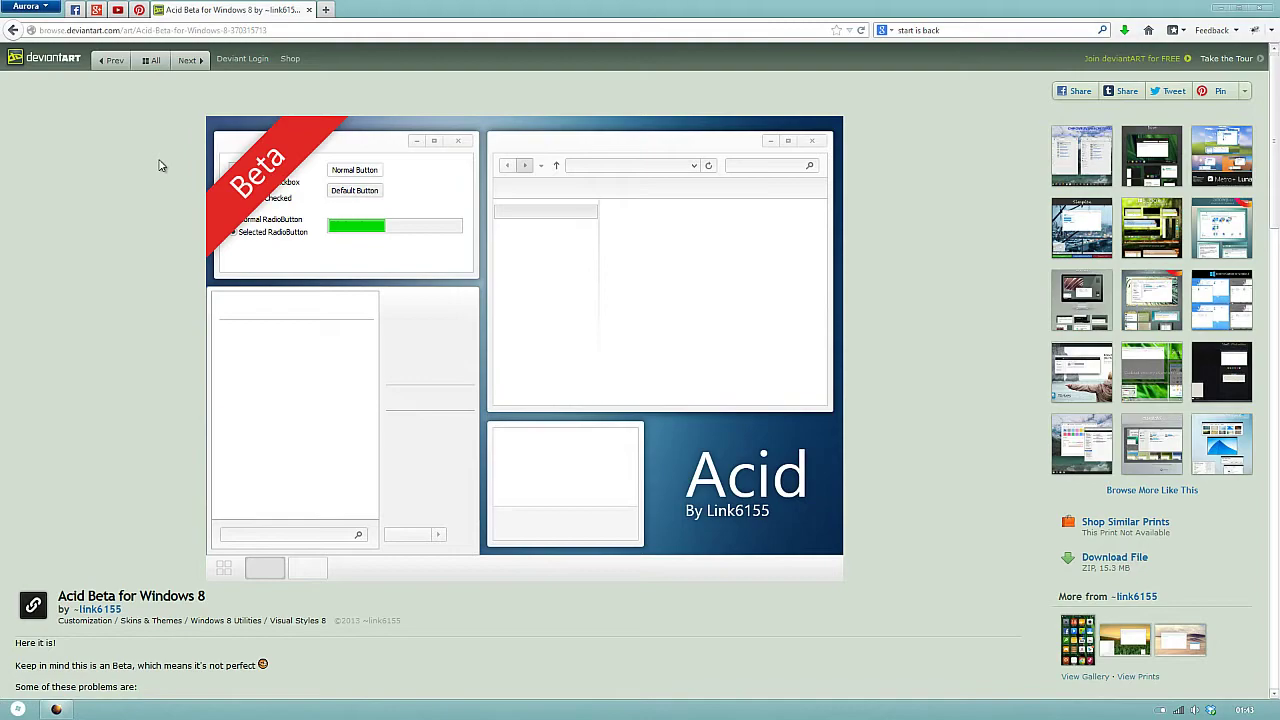
pyautogui.click(200, 190)
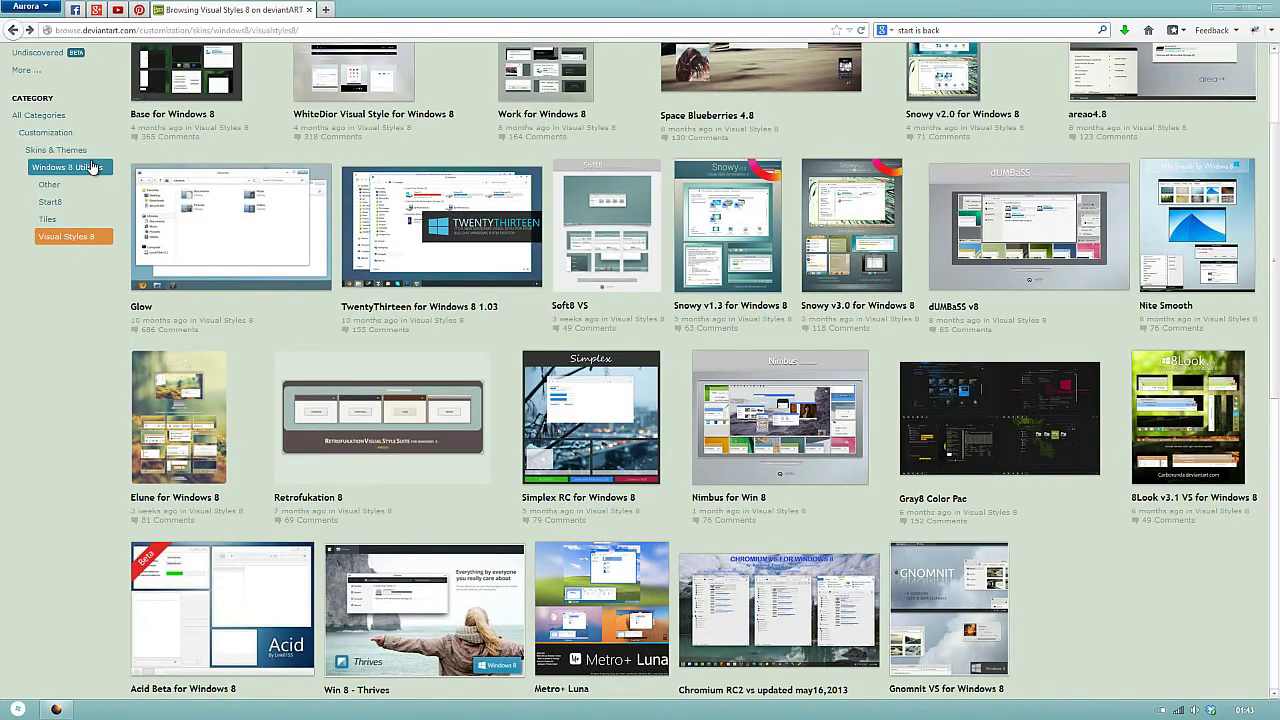
pyautogui.click(58, 150)
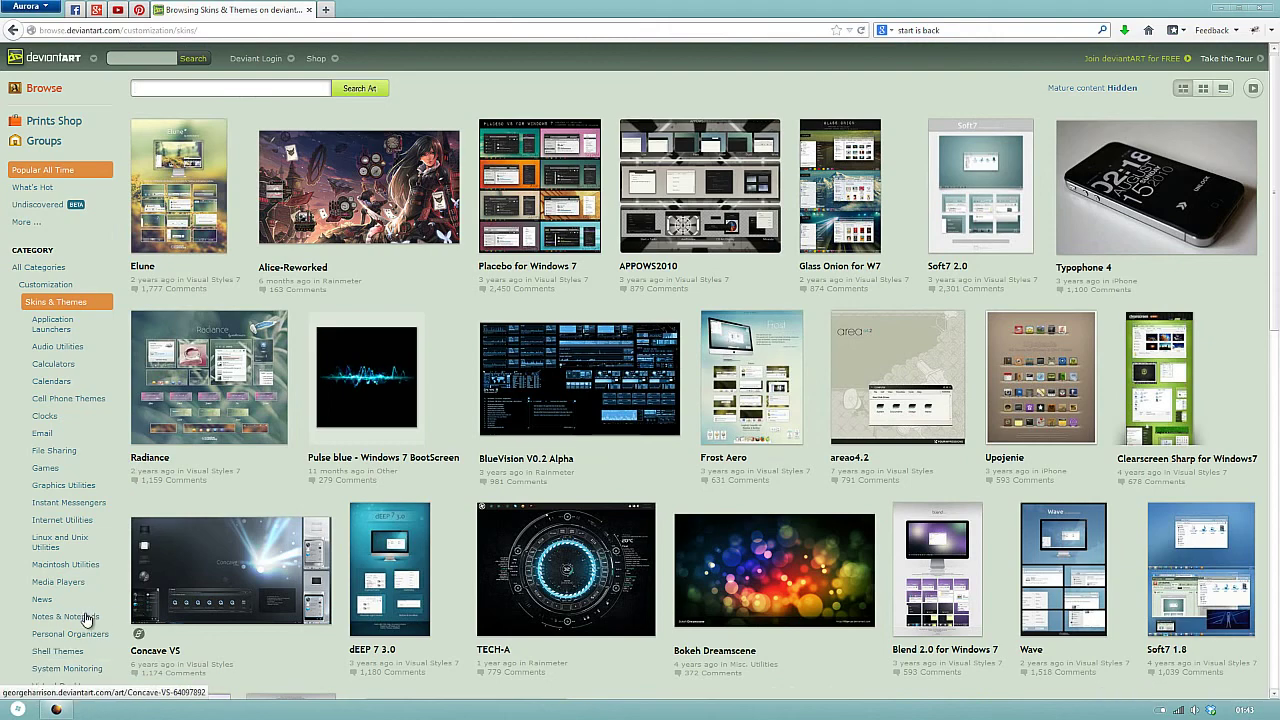
pyautogui.scroll(-3, 88, 580)
pyautogui.click(86, 502)
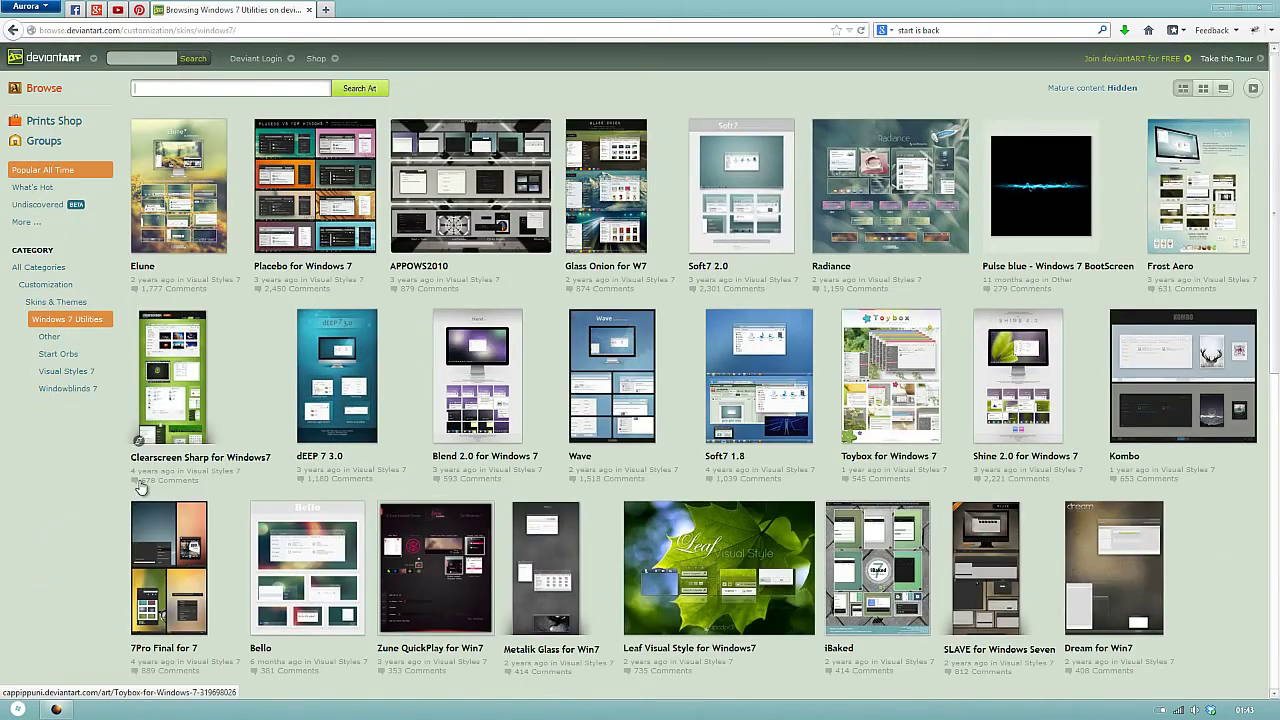
pyautogui.click(100, 355)
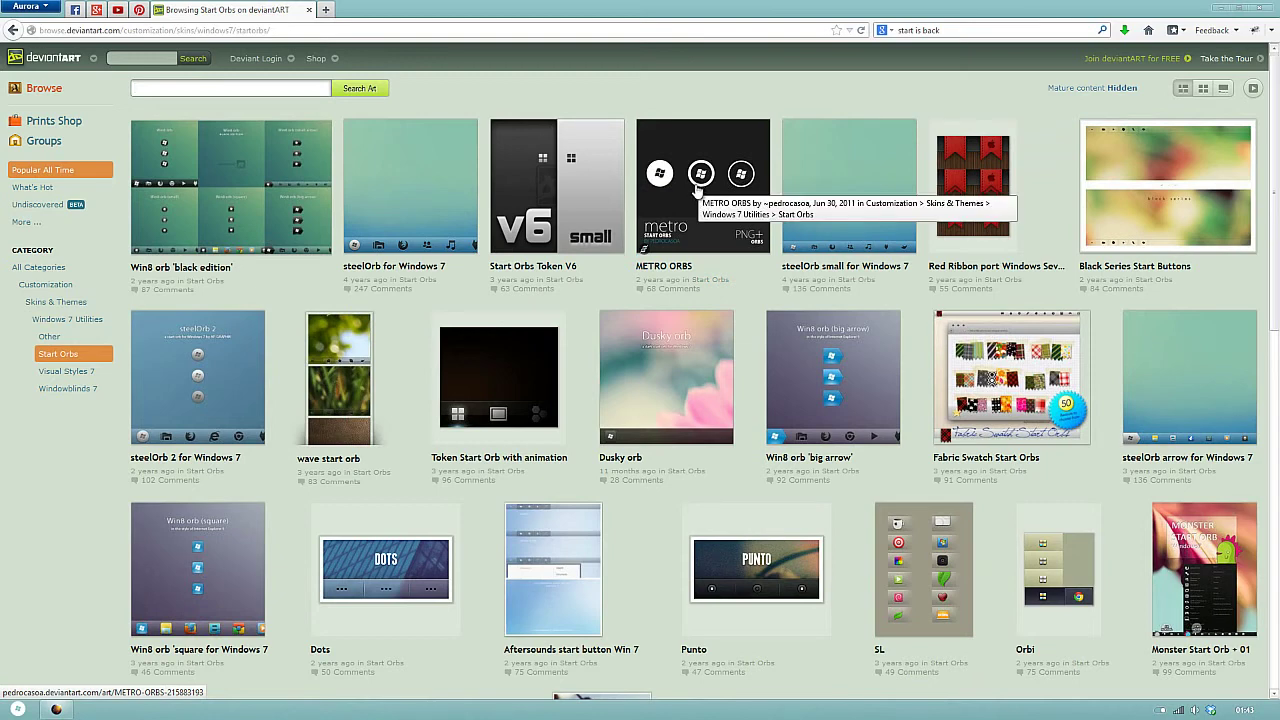
# Download the Dots start orb archive, opening it with 7-Zip File Manager, and close its deviantART page.
pyautogui.click(434, 548)
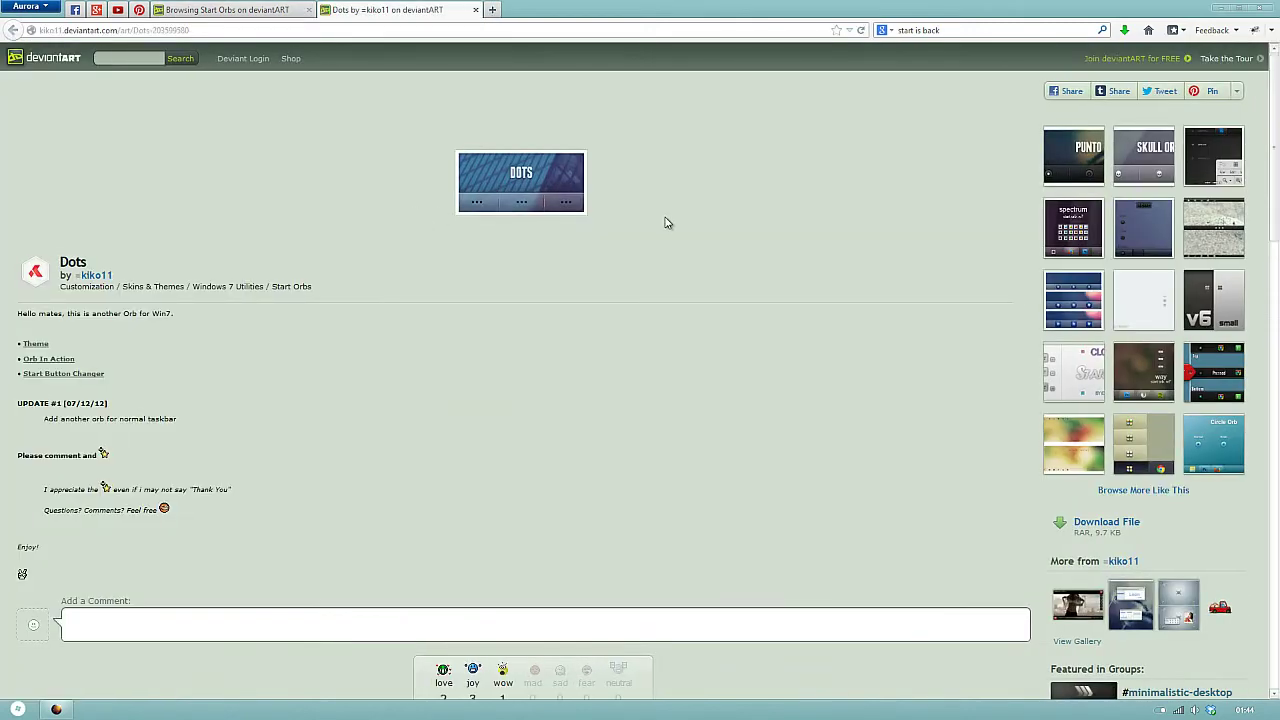
pyautogui.click(1112, 527)
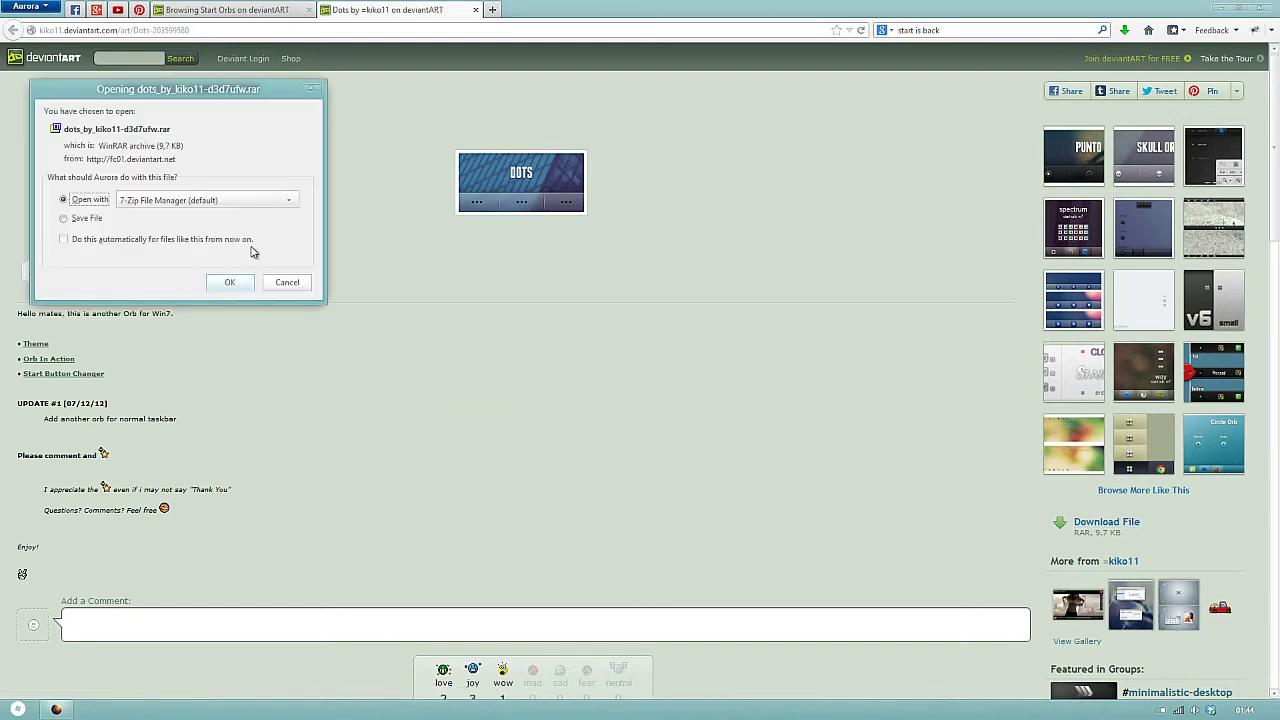
pyautogui.click(245, 282)
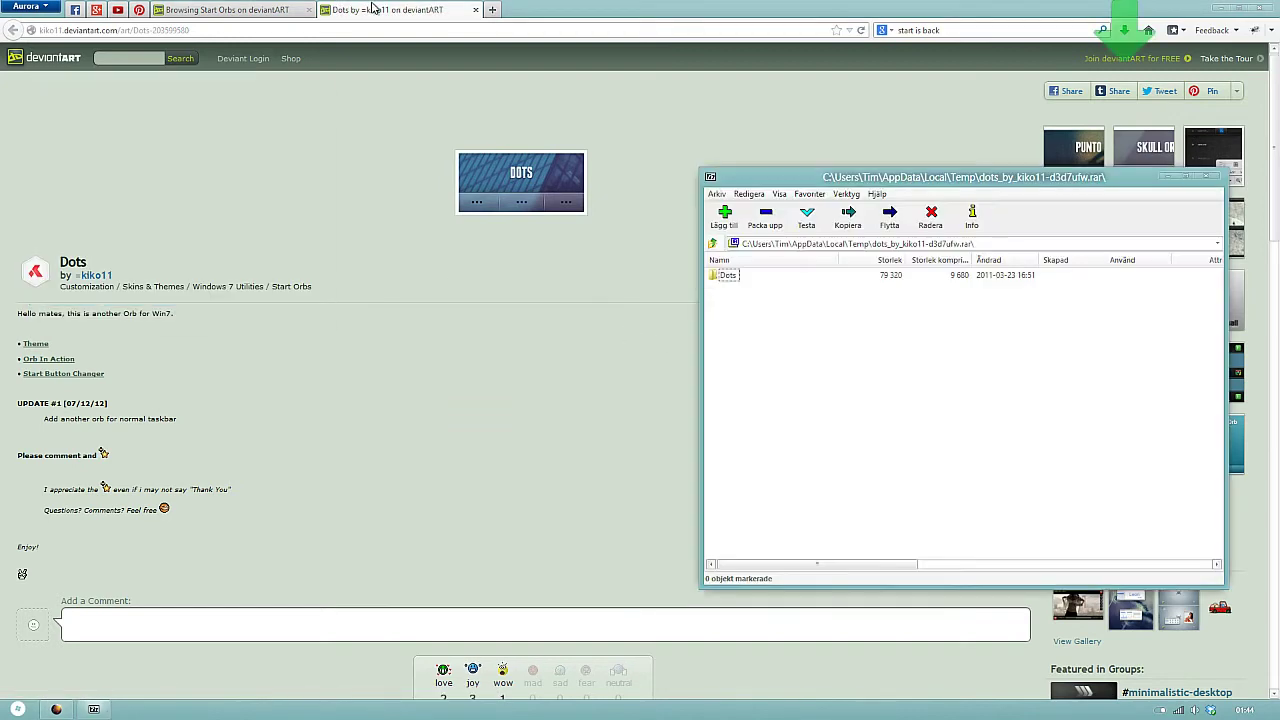
pyautogui.middleClick(371, 8)
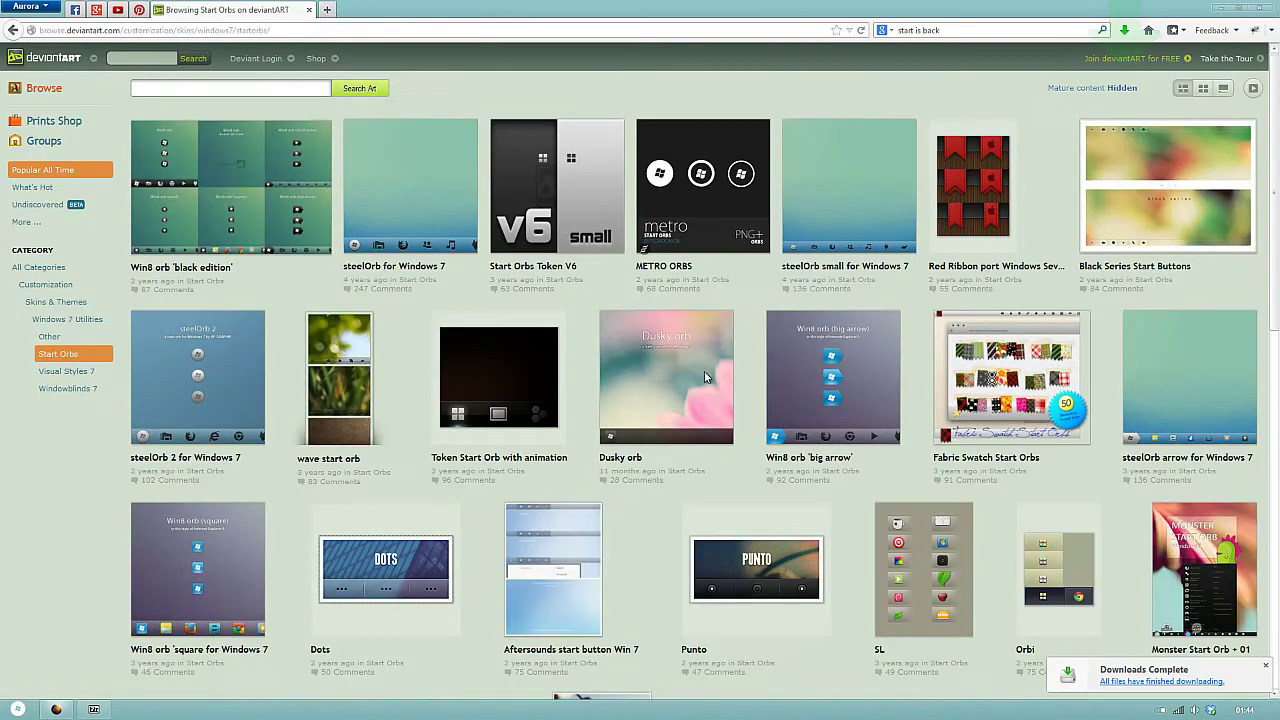
# Inspect the files in the archive's Dots folder and return to the archive's top level.
pyautogui.click(704, 371)
pyautogui.click(724, 276)
pyautogui.doubleClick(724, 276)
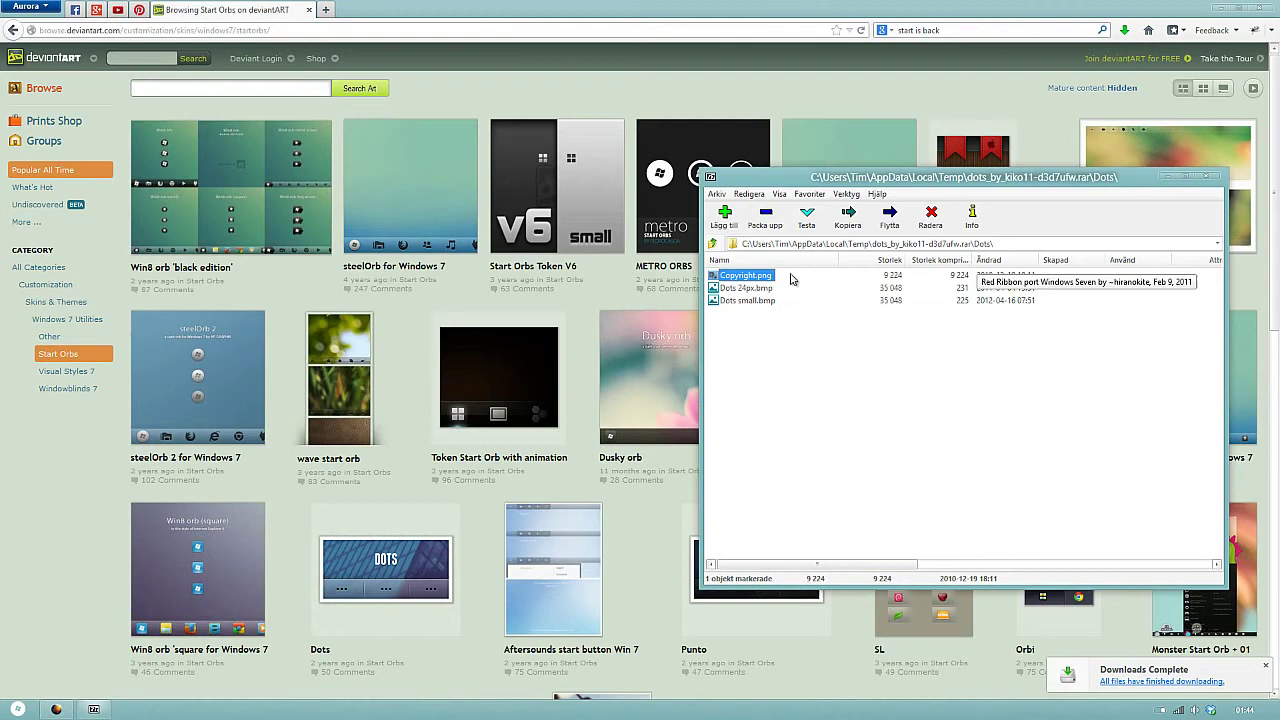
pyautogui.press('BackSpace')
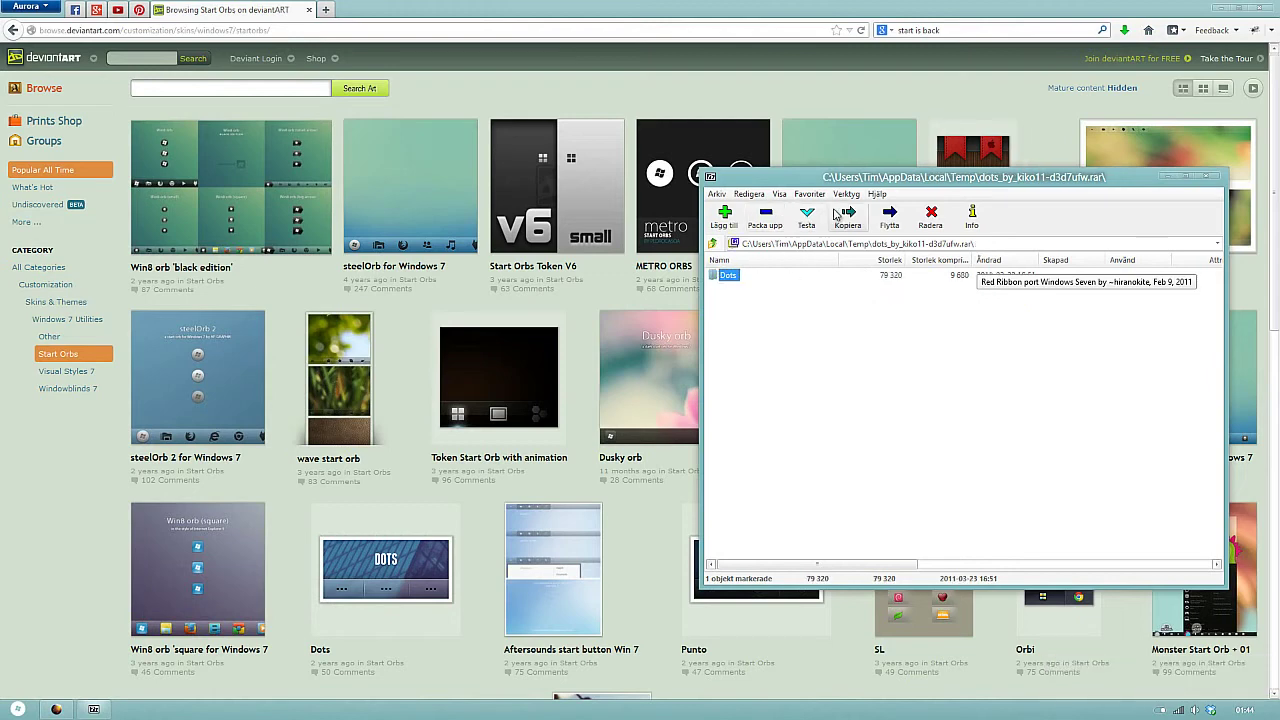
# Extract the Dots folder into the start_orbs folder on the desktop and close the archive window.
pyautogui.click(724, 216)
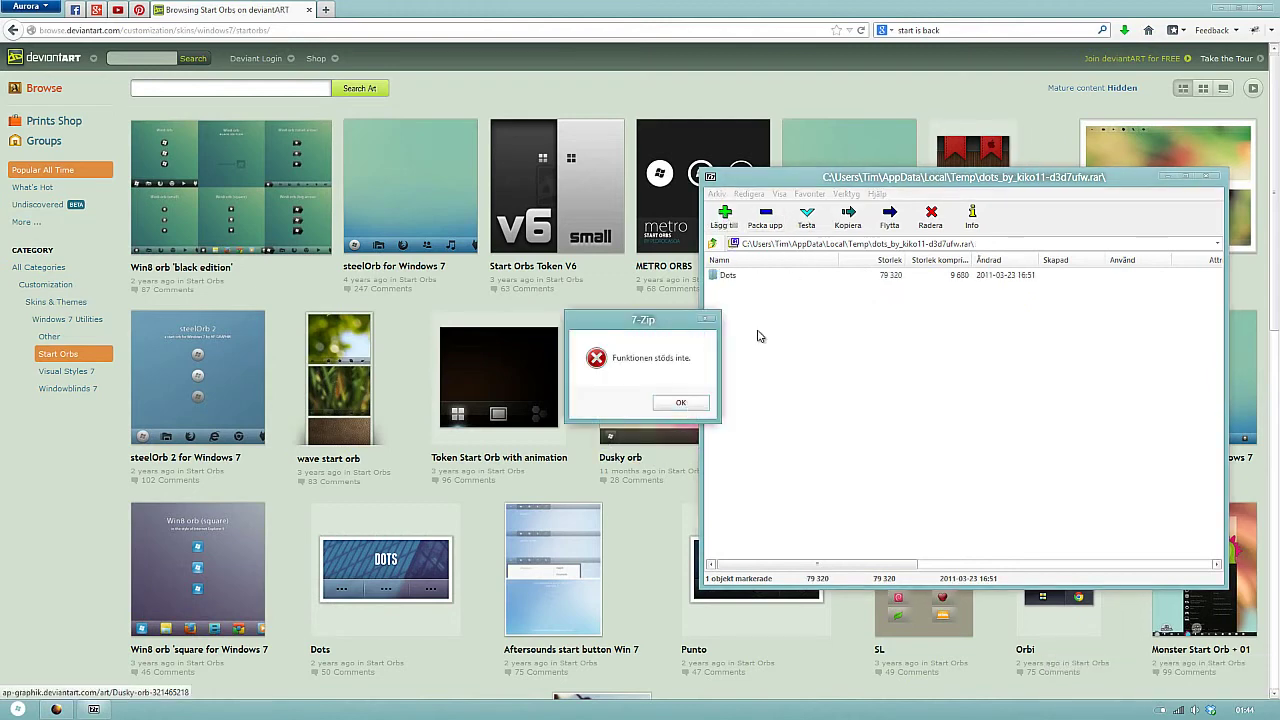
pyautogui.click(680, 402)
pyautogui.click(781, 225)
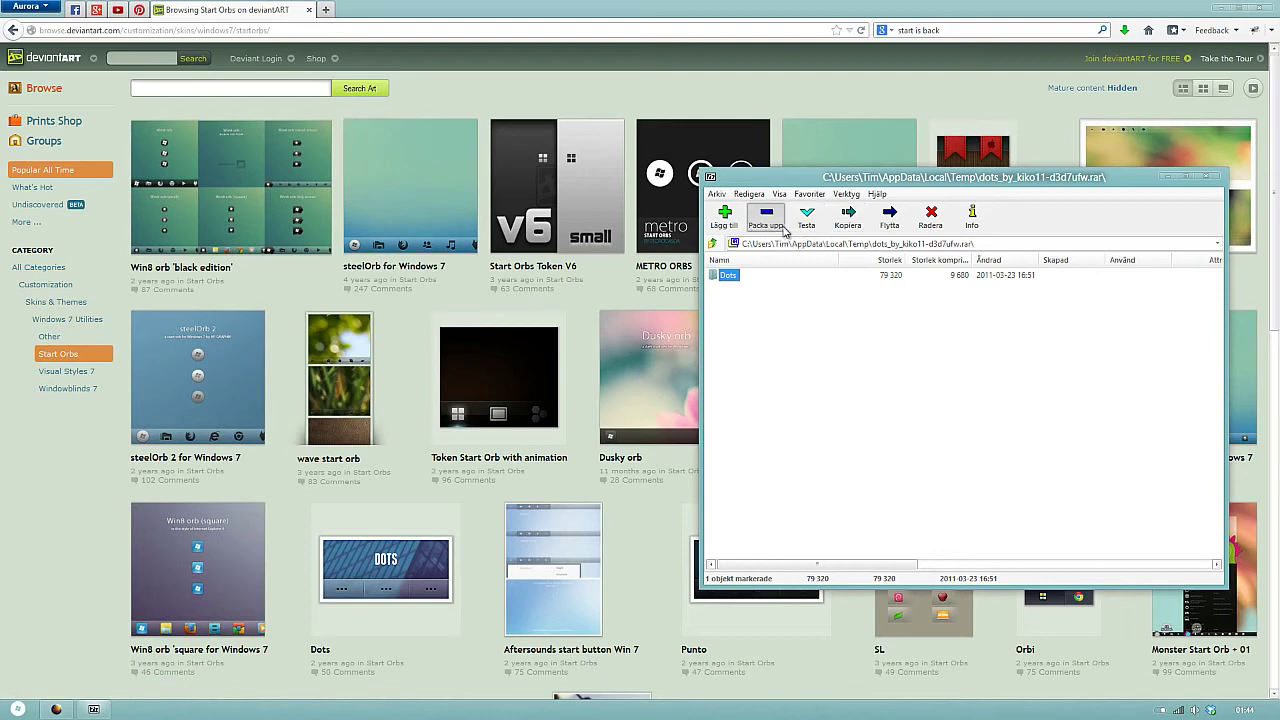
pyautogui.click(789, 300)
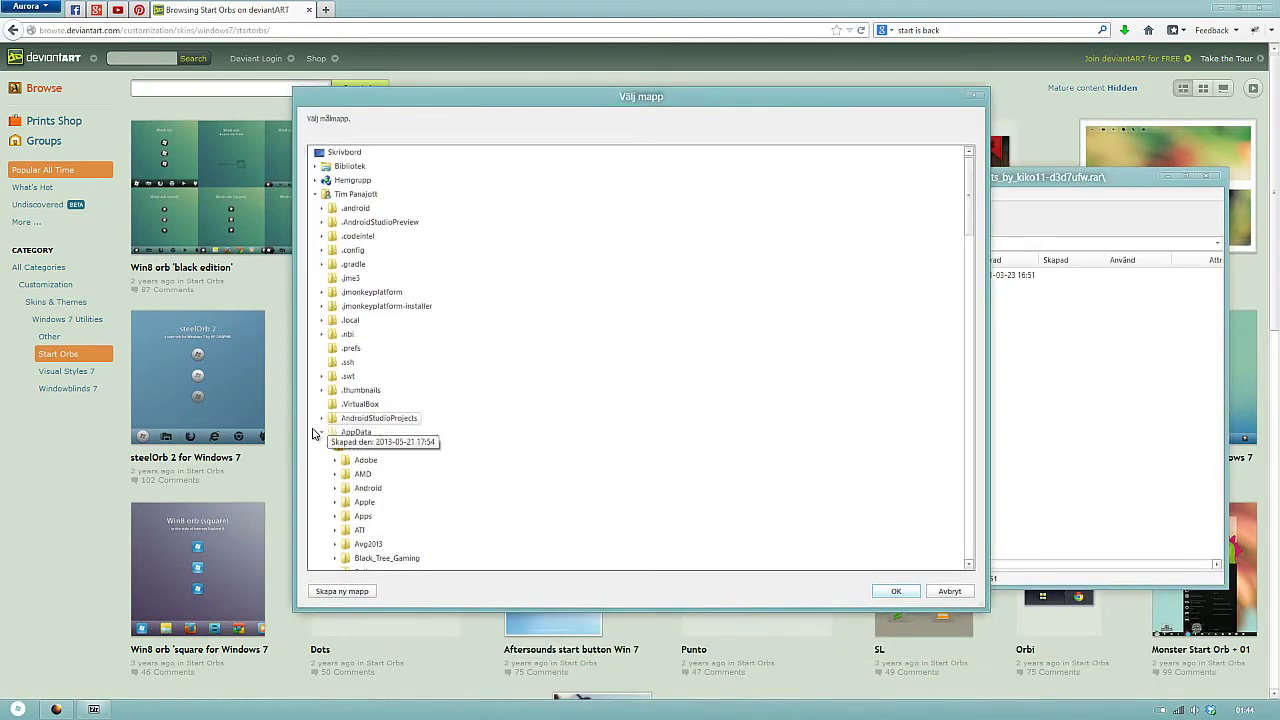
pyautogui.click(315, 195)
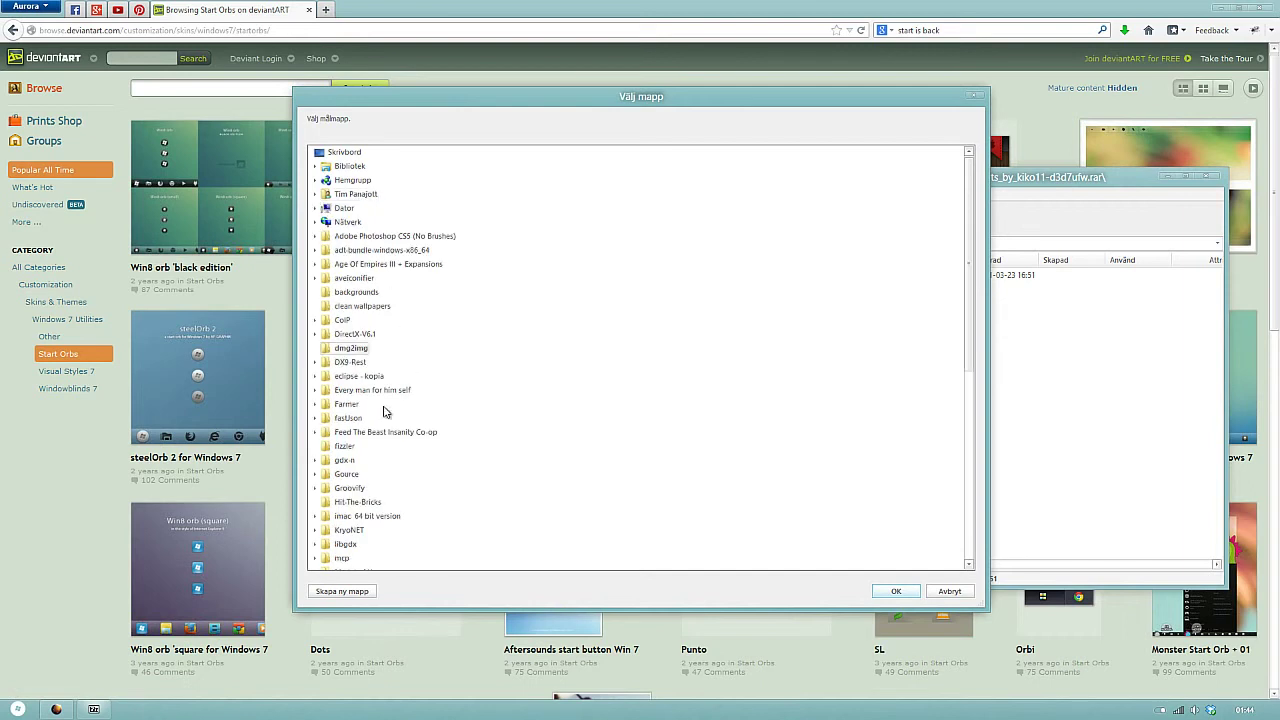
pyautogui.doubleClick(341, 405)
pyautogui.write('st')
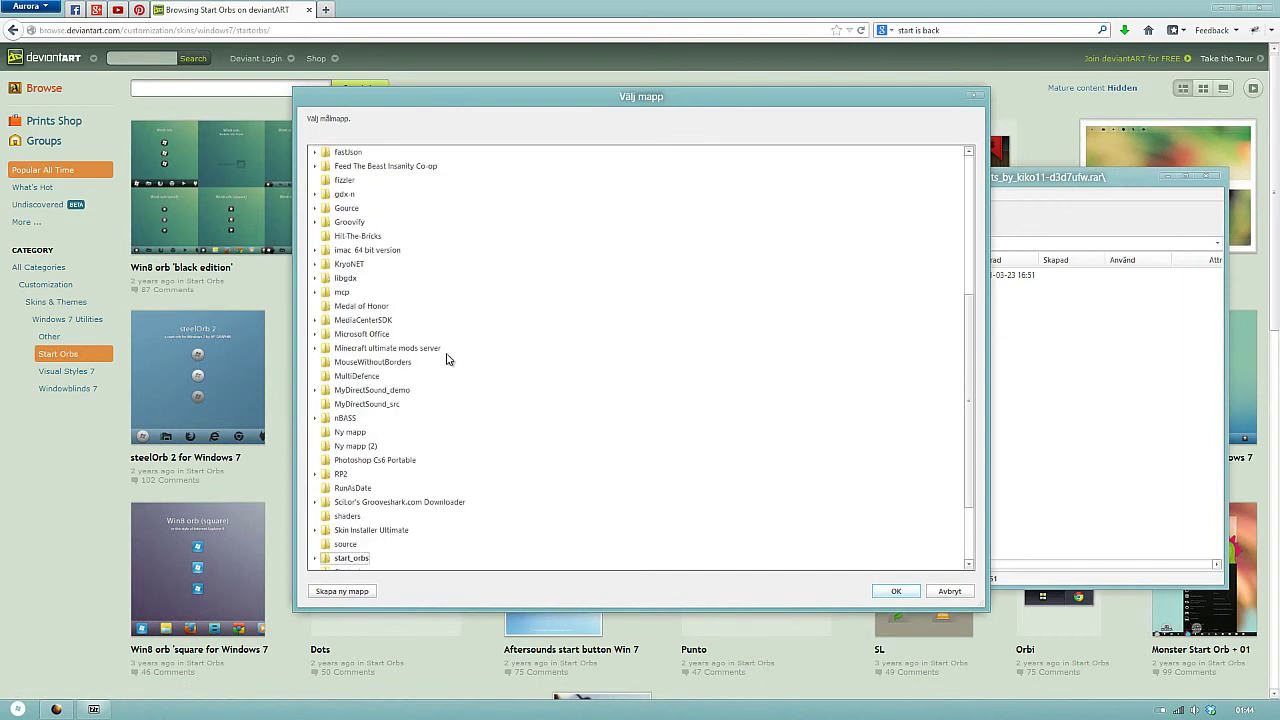
pyautogui.click(890, 591)
pyautogui.click(718, 428)
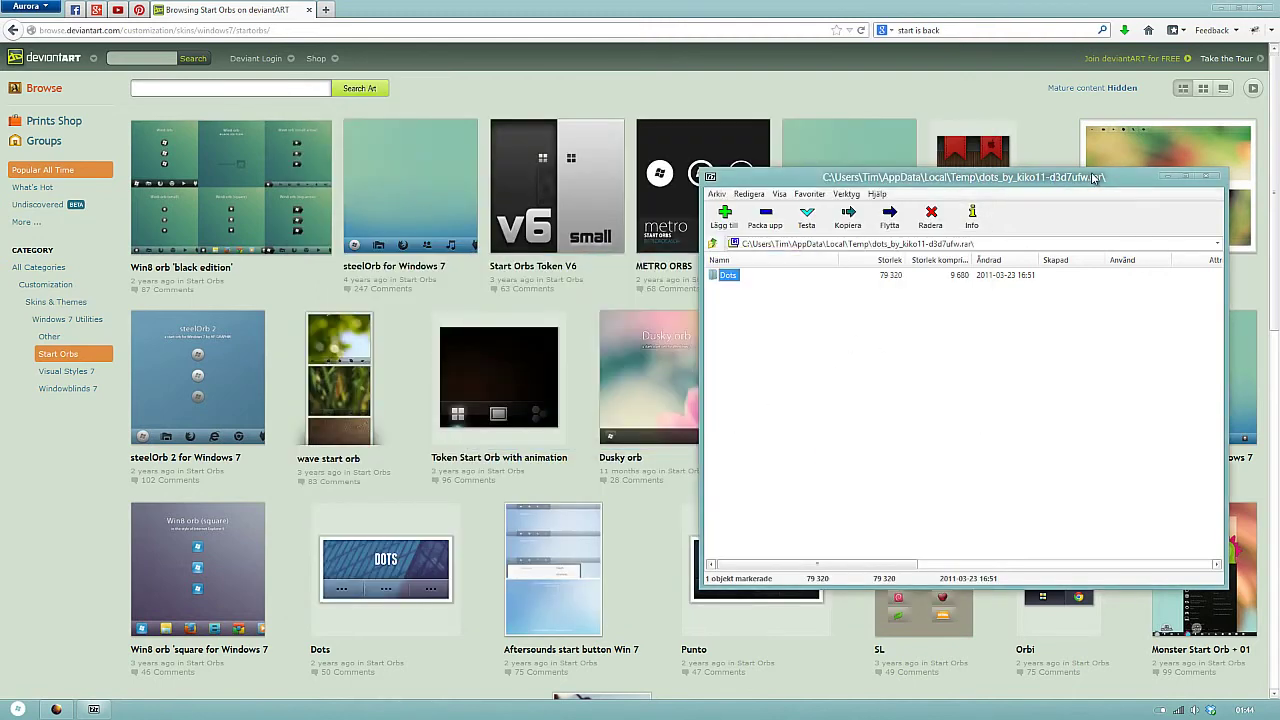
pyautogui.click(1208, 179)
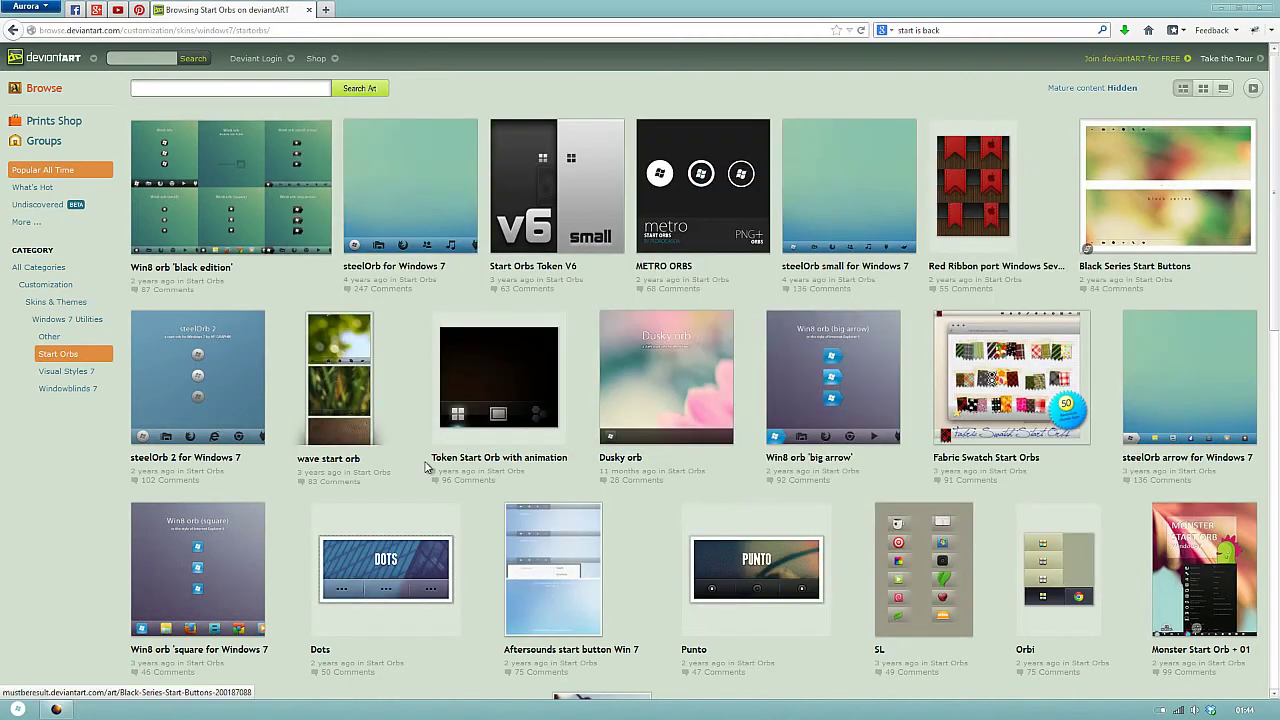
# Add Dots 24px.bmp from the start_orbs Dots folder as a start button image in the StartIsBack appearance settings.
pyautogui.rightClick(18, 708)
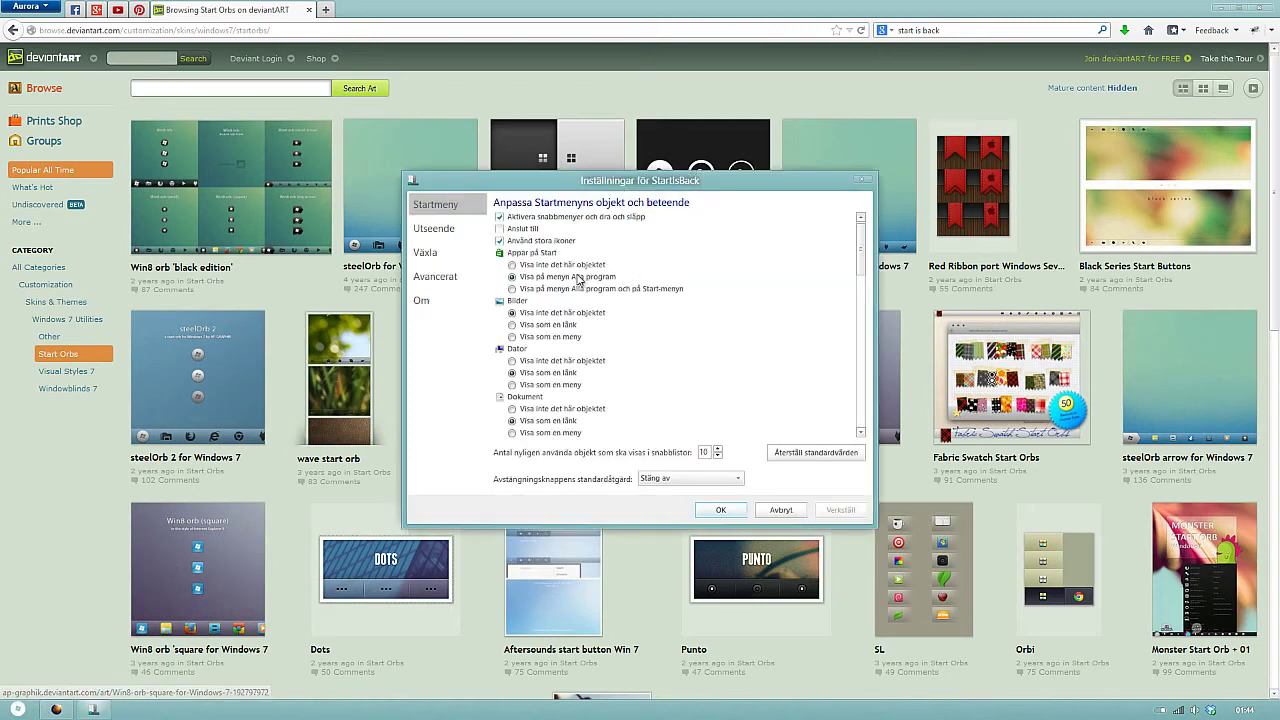
pyautogui.click(437, 228)
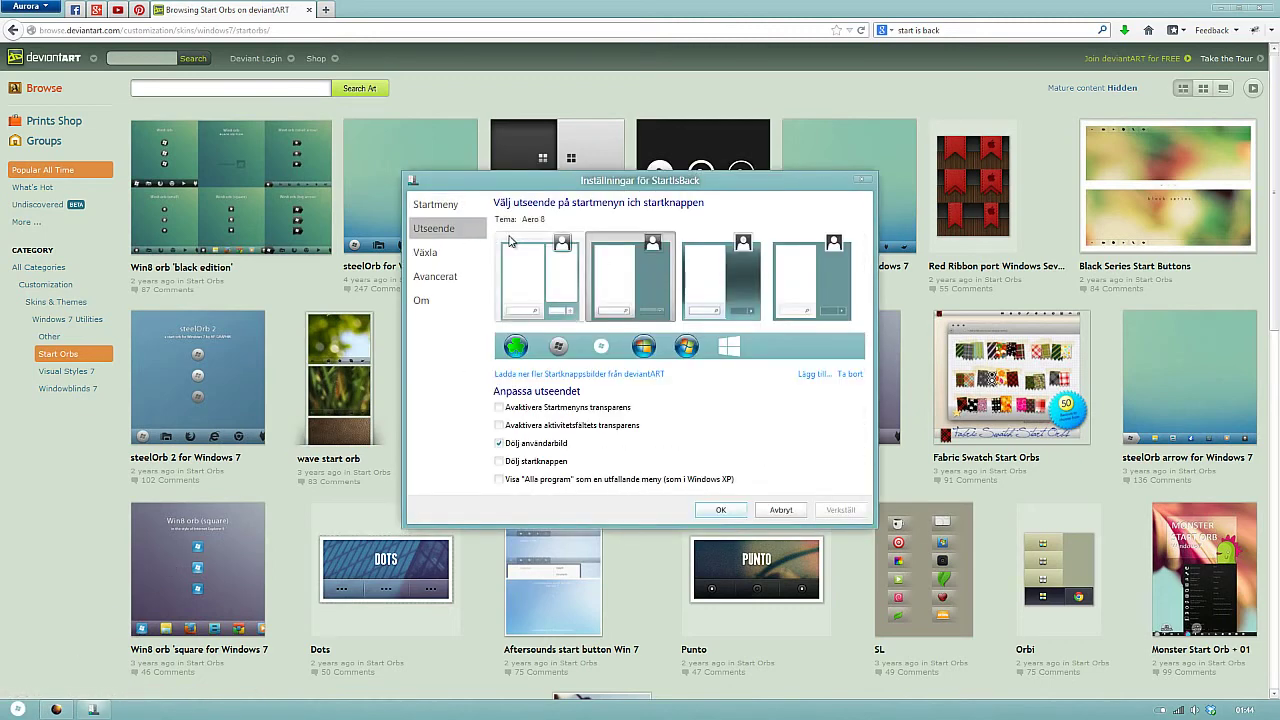
pyautogui.click(814, 374)
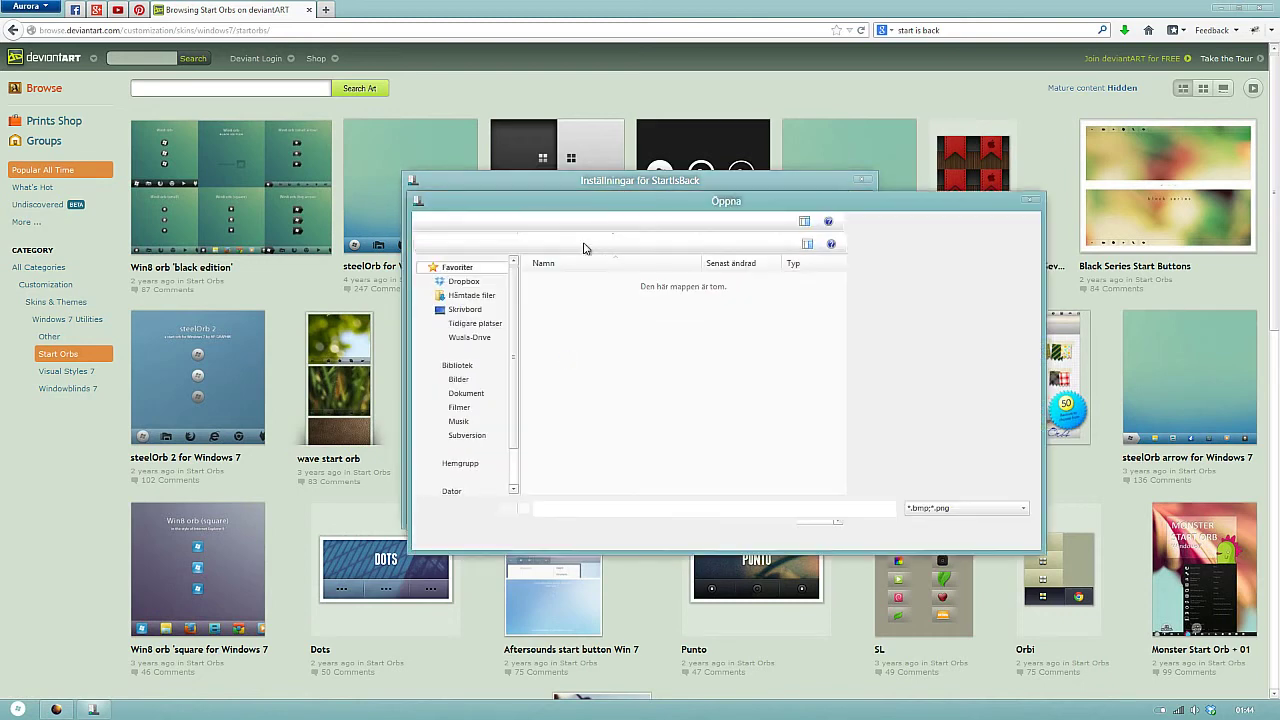
pyautogui.moveTo(636, 205); pyautogui.dragTo(386, 132)
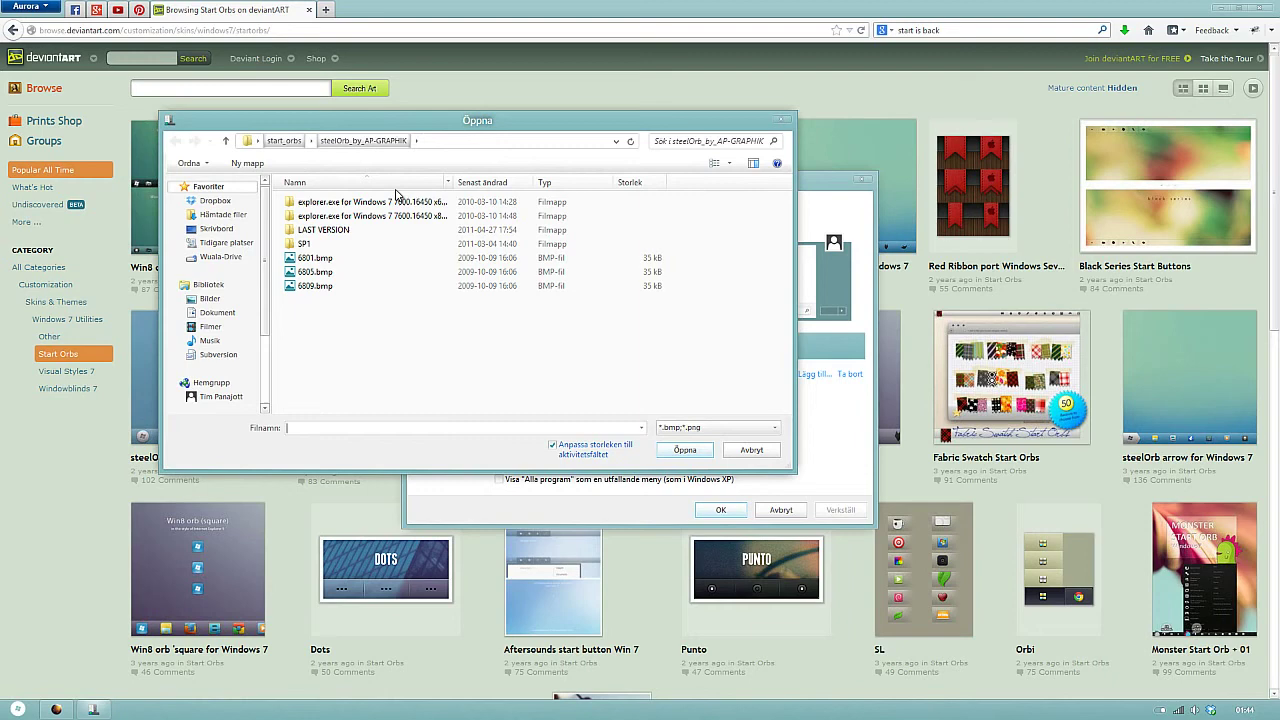
pyautogui.click(284, 141)
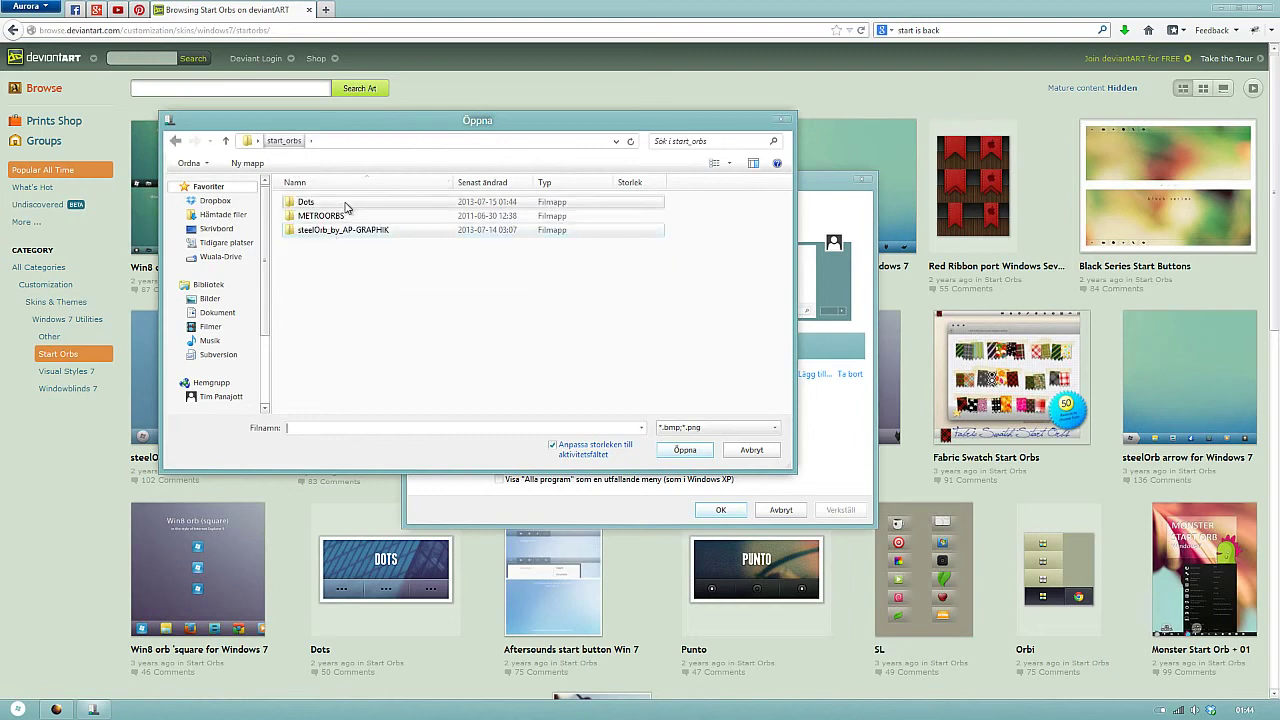
pyautogui.doubleClick(305, 201)
pyautogui.click(397, 217)
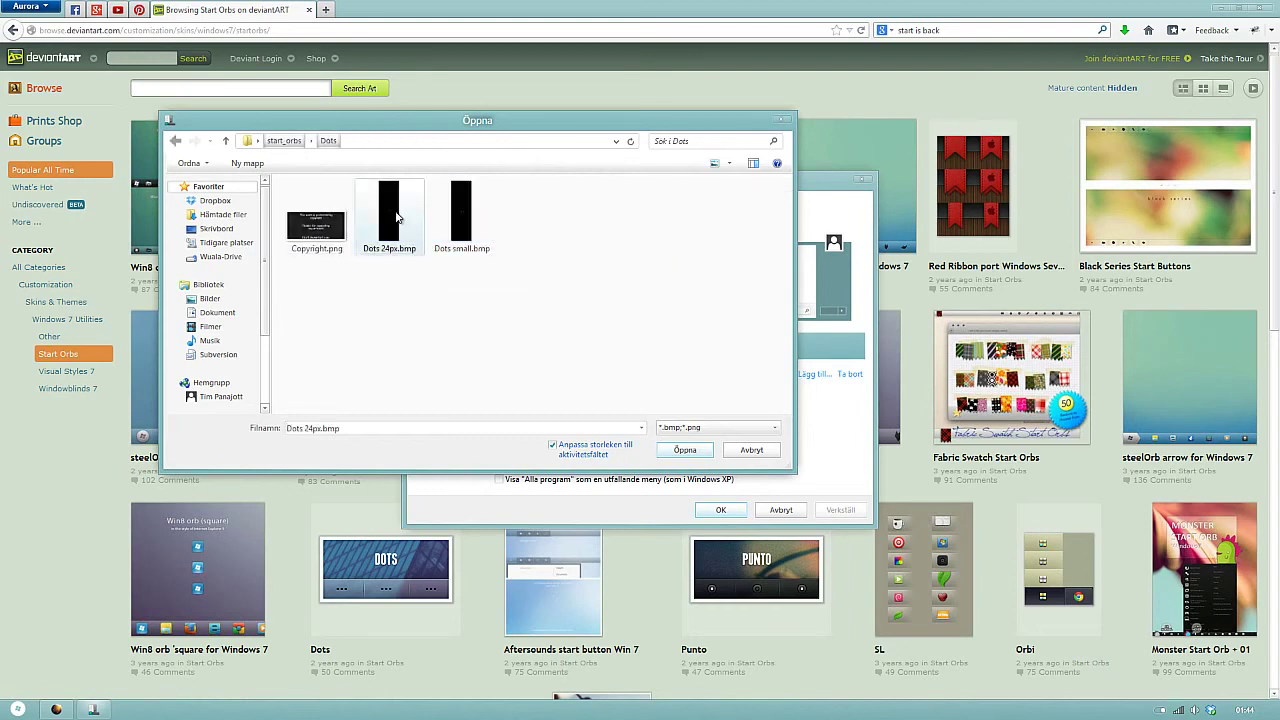
pyautogui.doubleClick(397, 217)
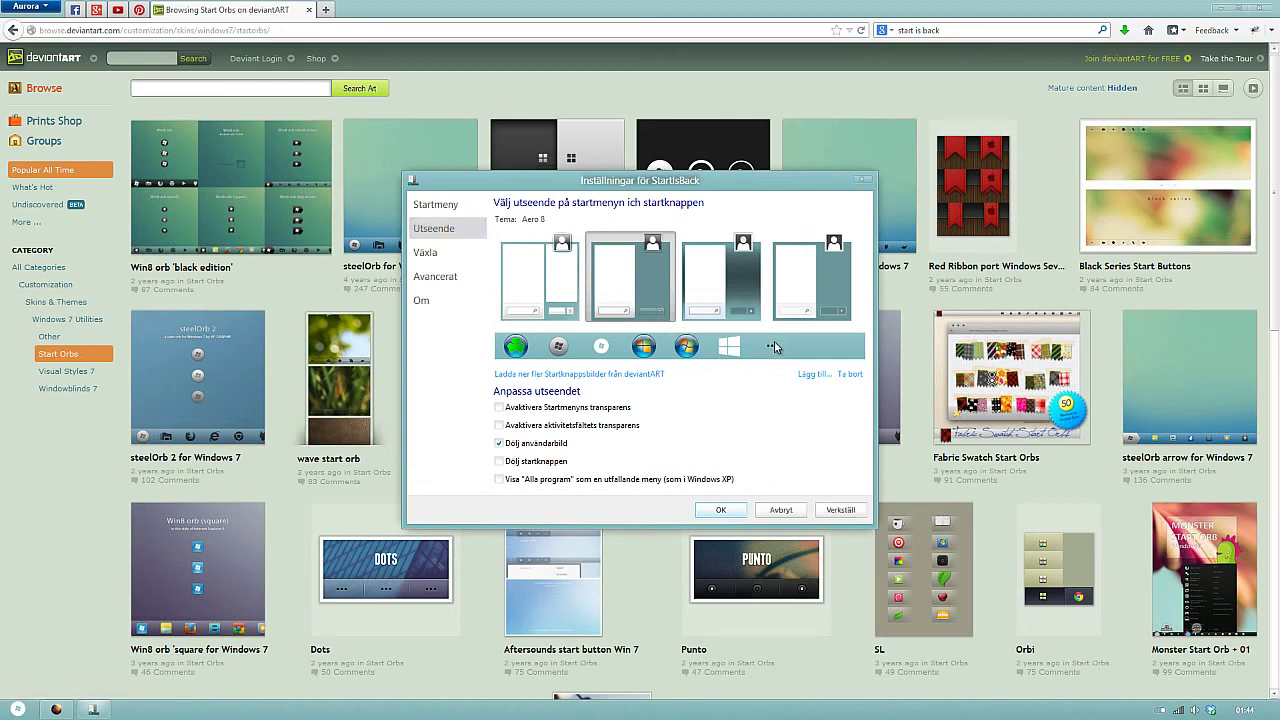
# Apply the added three-dot start button image, and switch the start button to the green orb.
pyautogui.click(841, 514)
pyautogui.click(58, 710)
pyautogui.click(58, 710)
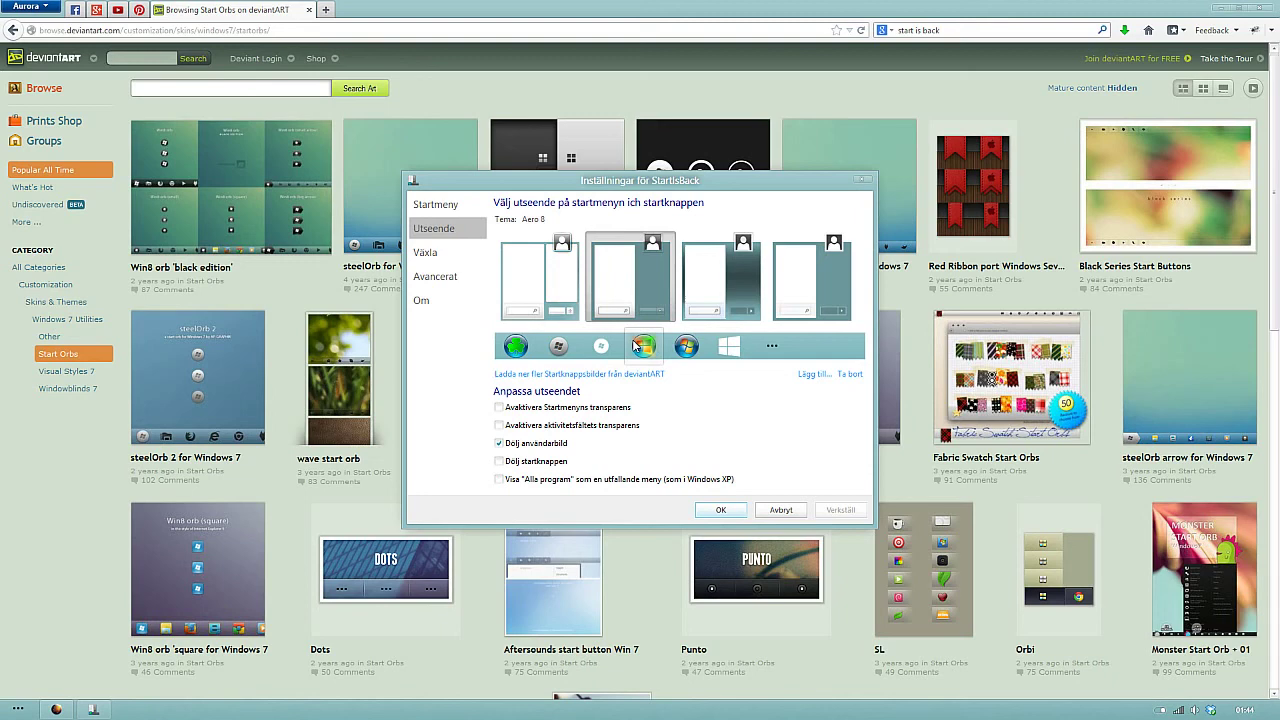
pyautogui.click(516, 346)
pyautogui.click(840, 510)
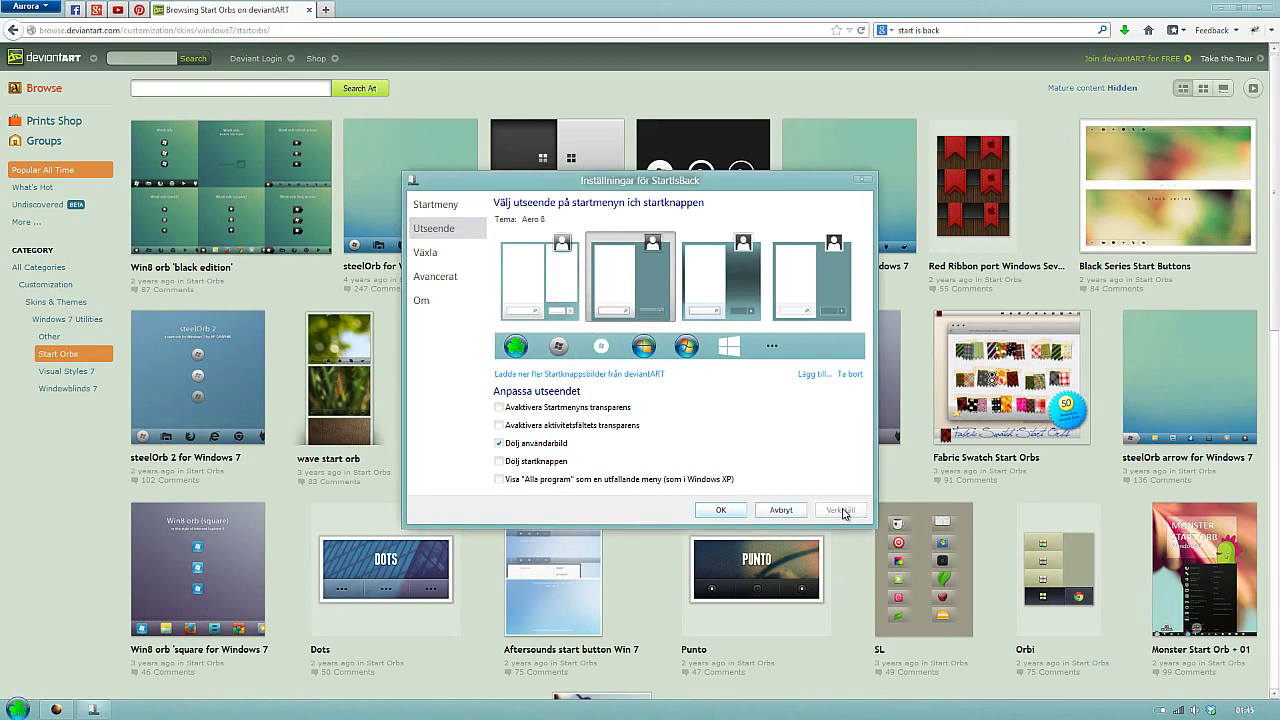
# Add another Dots start button image, apply it, and test it by opening and closing the Start menu.
pyautogui.click(808, 378)
pyautogui.doubleClick(440, 234)
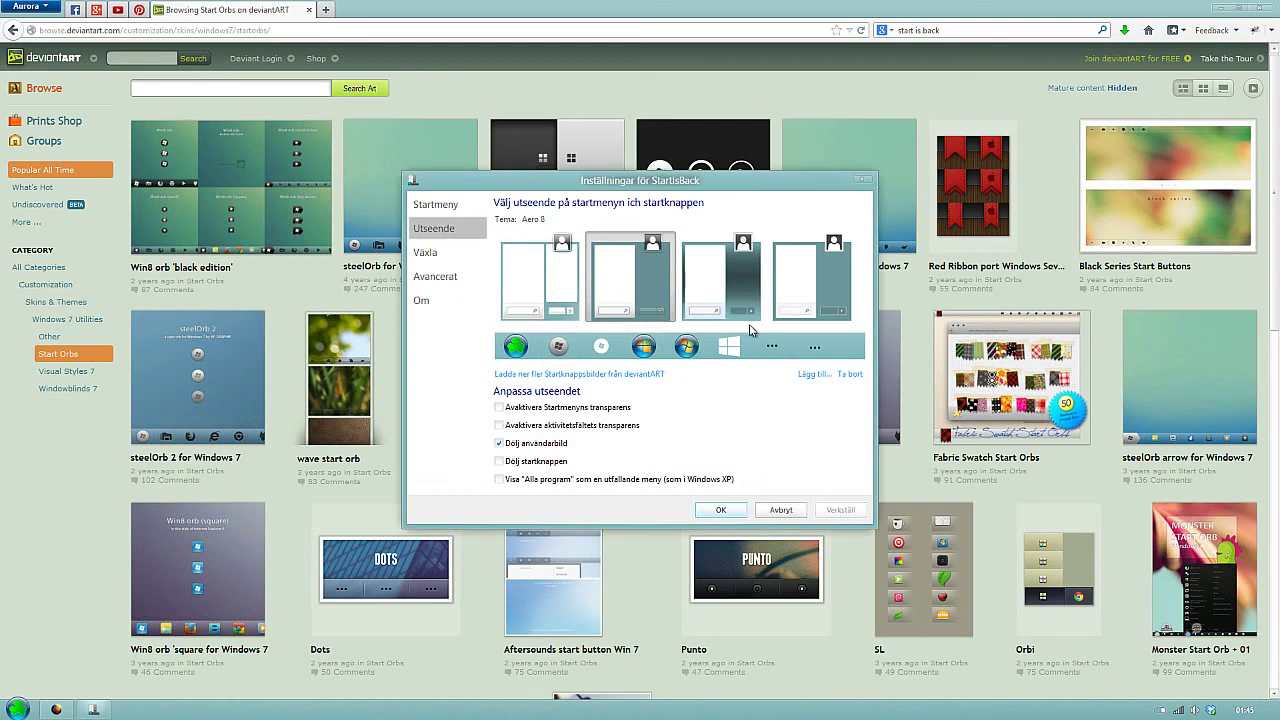
pyautogui.click(835, 508)
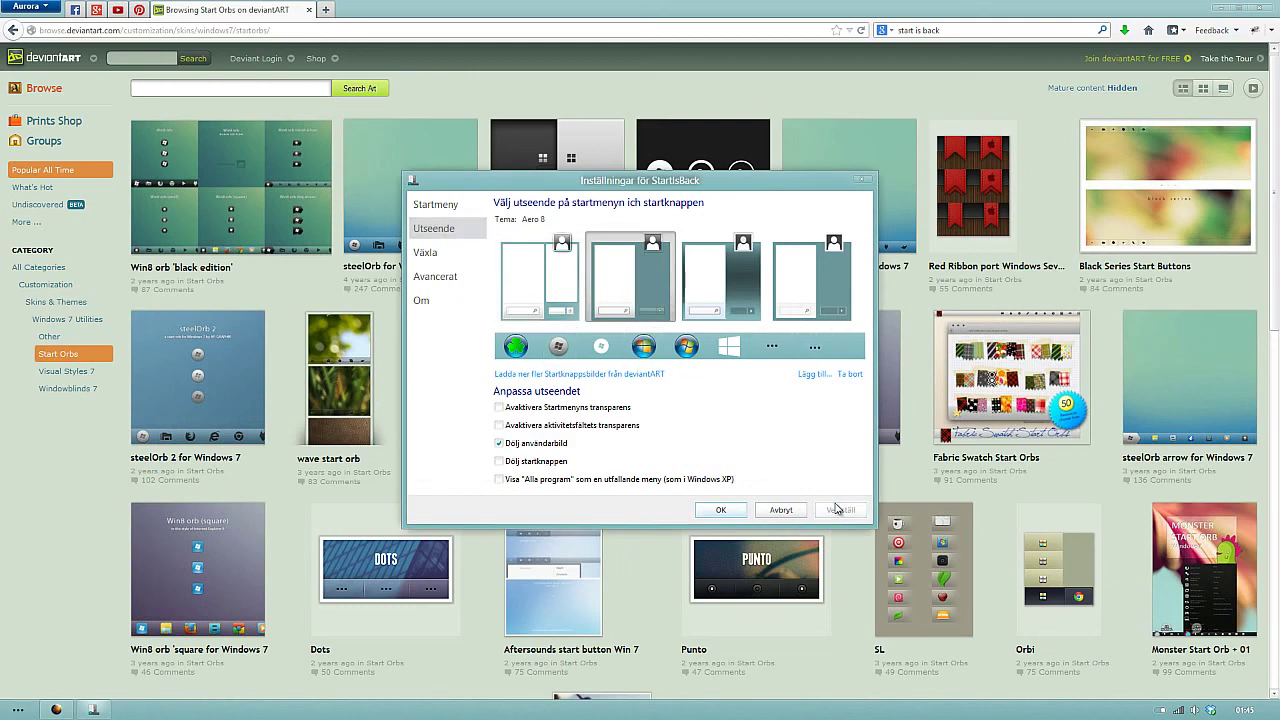
pyautogui.click(19, 707)
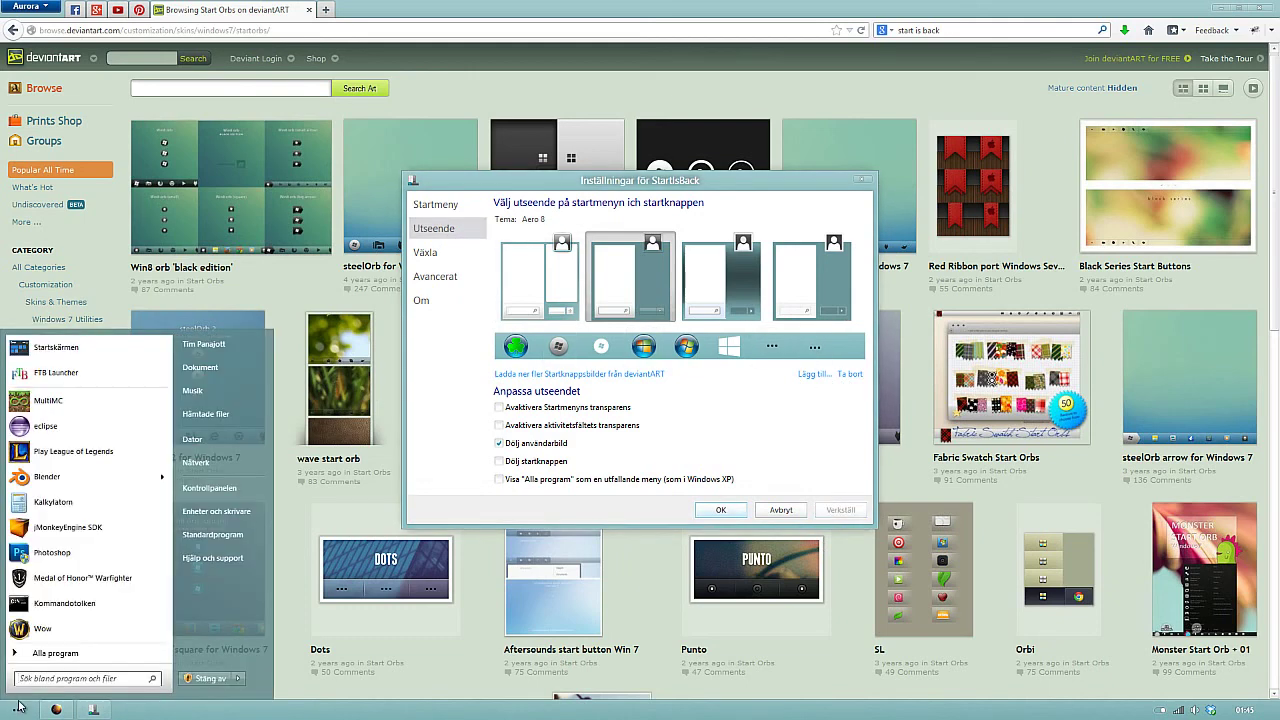
pyautogui.click(19, 707)
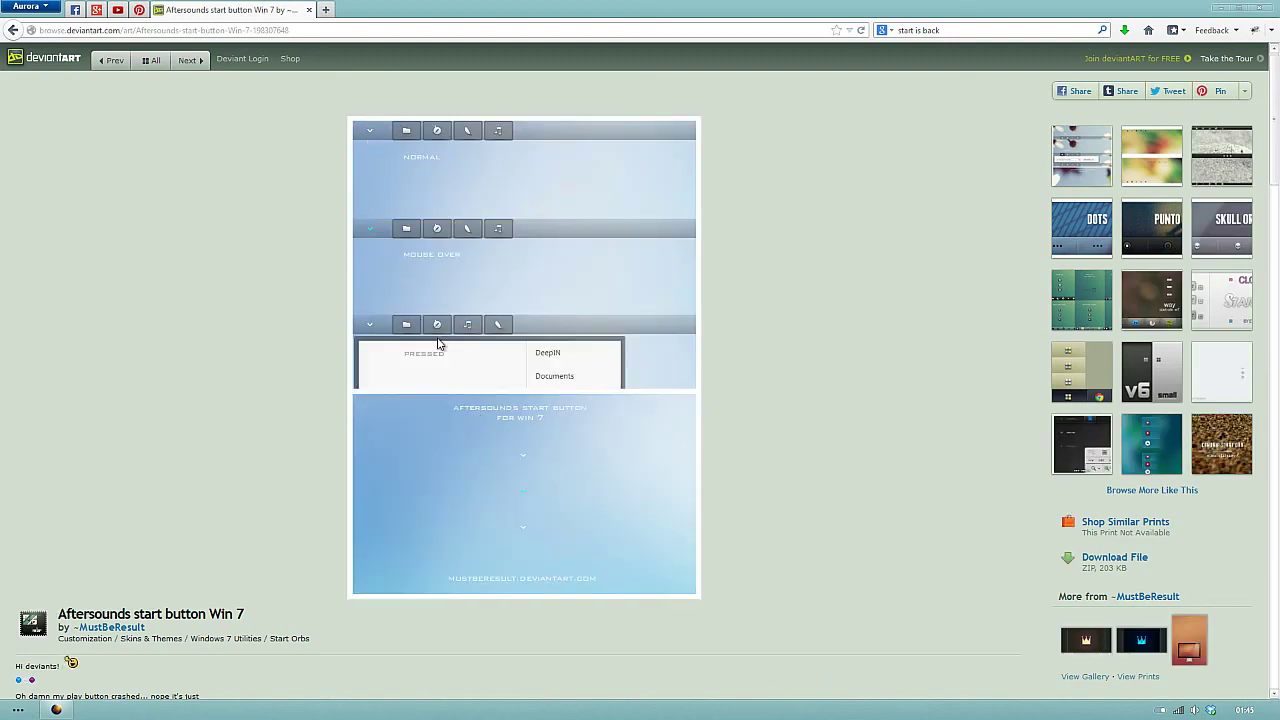
# Examine the preview and description on the Aftersounds start button Win 7 page.
pyautogui.scroll(-3, 436, 338)
pyautogui.scroll(-2, 436, 338)
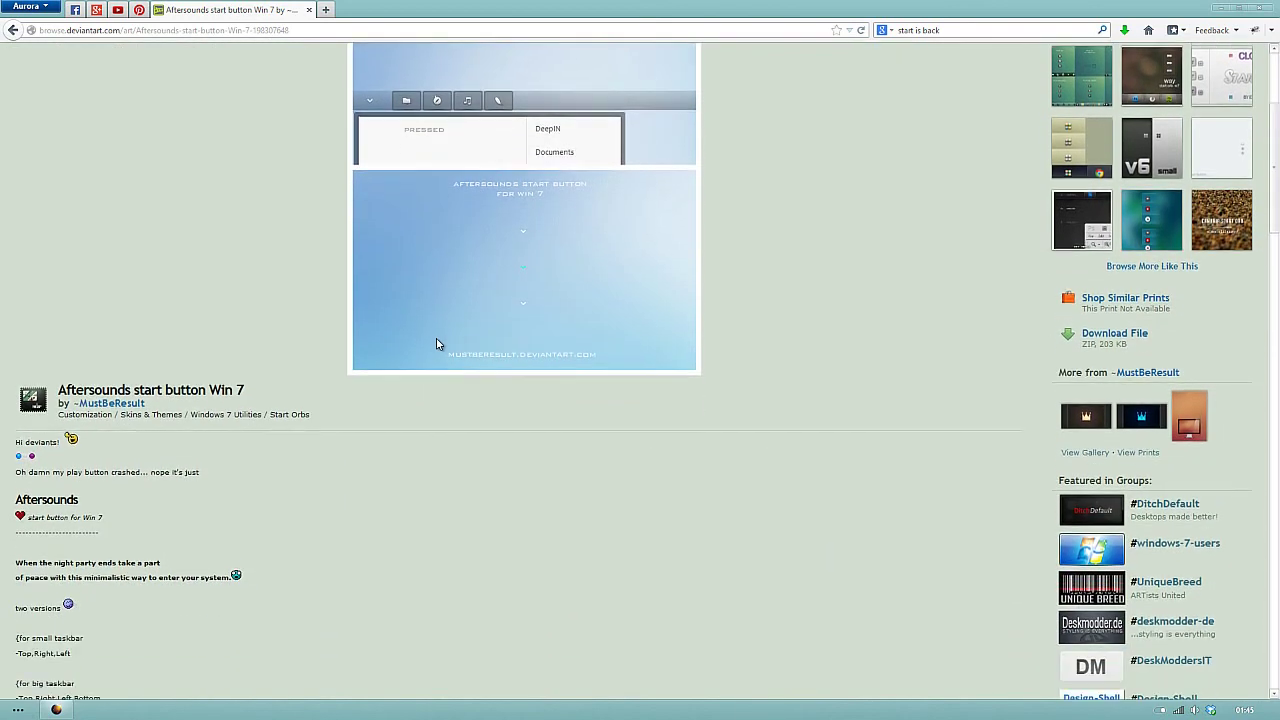
pyautogui.scroll(5, 436, 338)
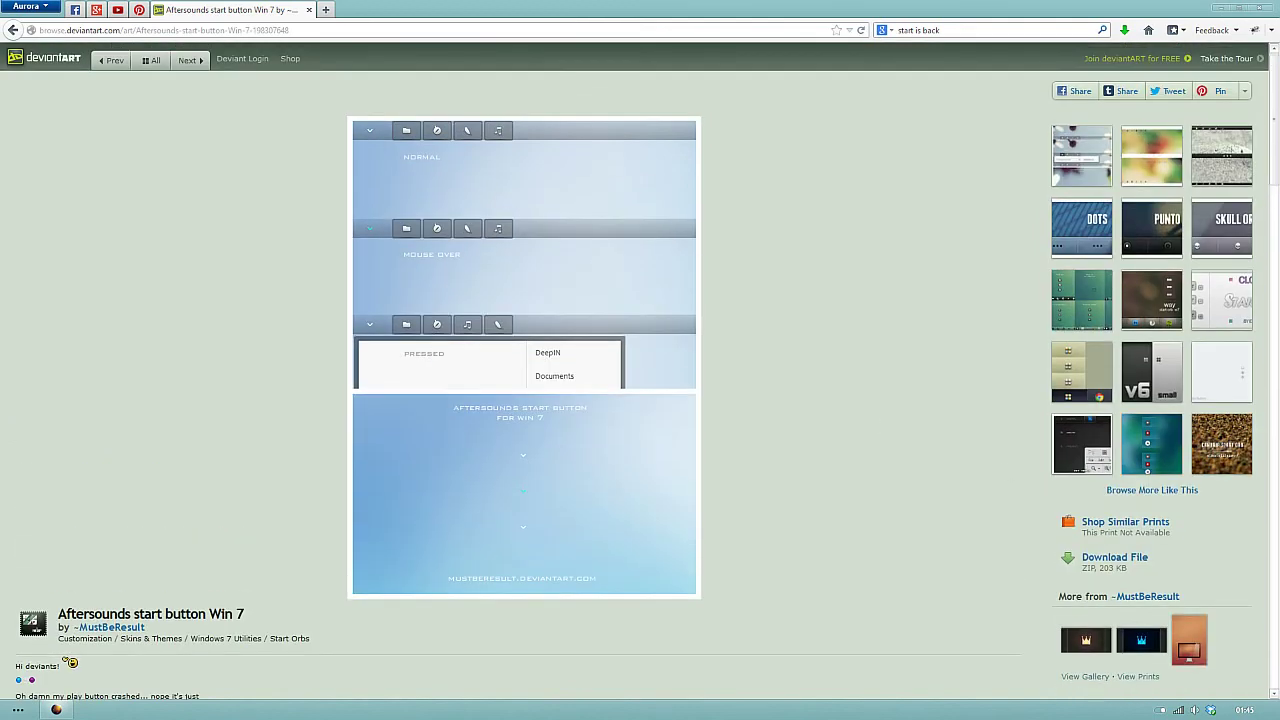